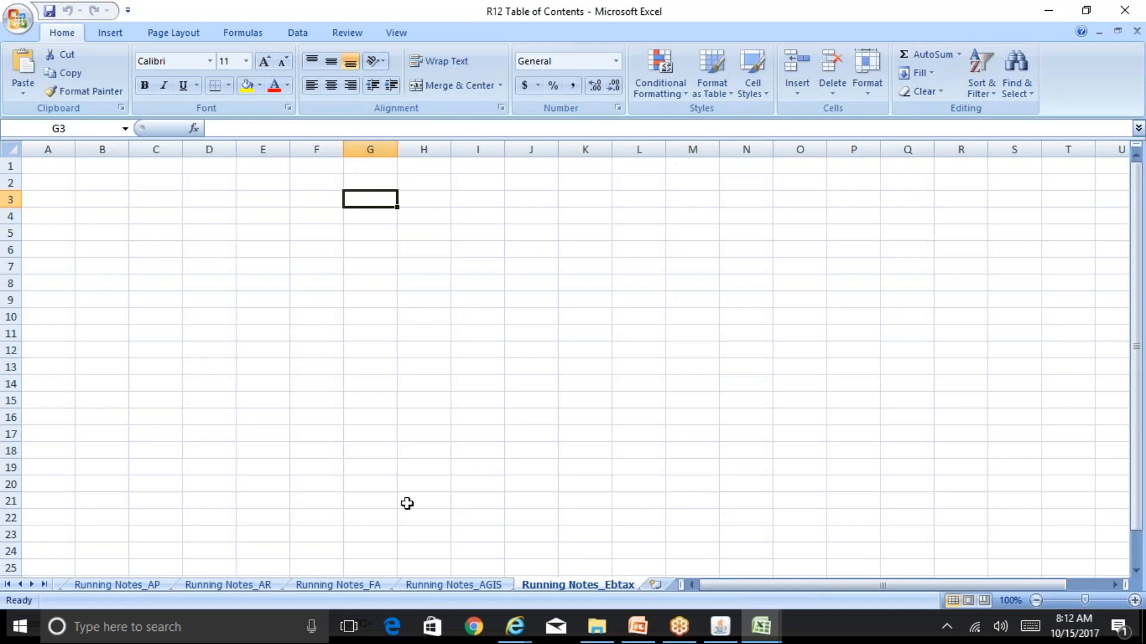
# Go to the Table of Contents sheet and select the Oracle Ebtax topics from Define Tax Regime through Define First Party Tax Profile
pyautogui.hotkey('ctrl', 'pageup')
pyautogui.hotkey('ctrl', 'pageup')
pyautogui.hotkey('ctrl', 'pageup')
pyautogui.hotkey('ctrl', 'pageup')
pyautogui.hotkey('ctrl', 'pageup')
pyautogui.hotkey('ctrl', 'pageup')
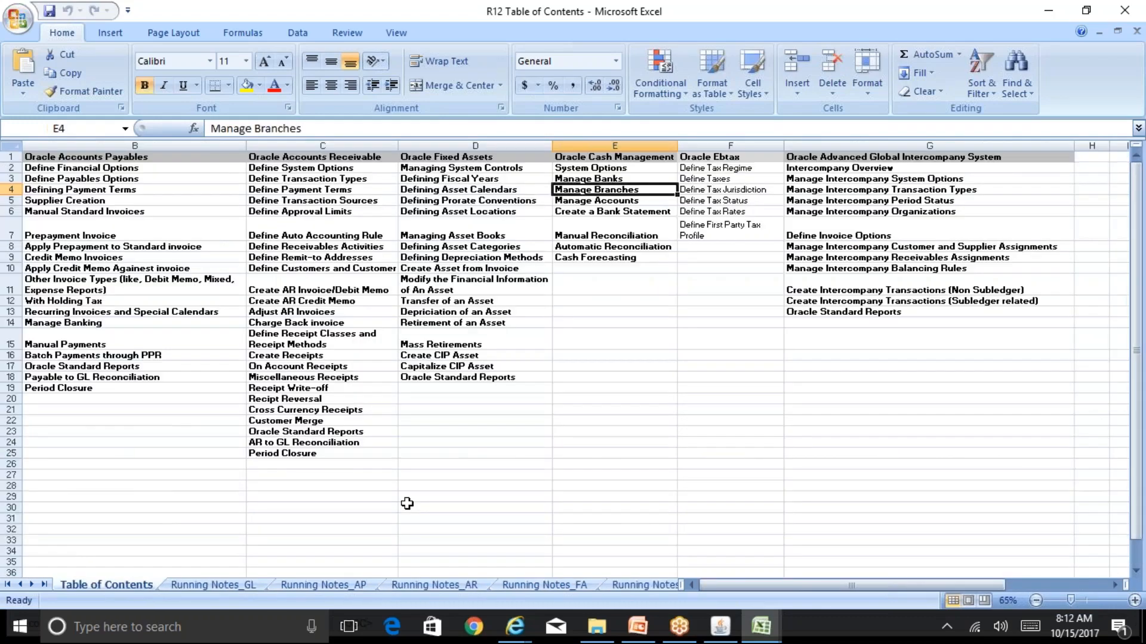
pyautogui.moveTo(723, 169); pyautogui.dragTo(726, 233)
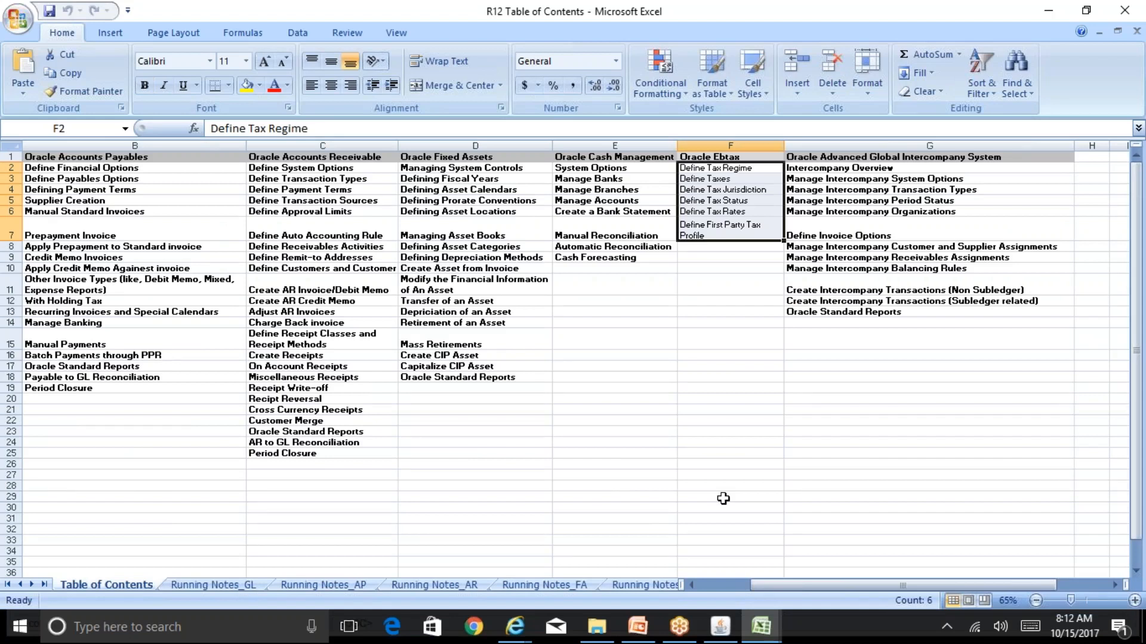
# Switch to the BR100_Financials_EBTax workbook and examine the Resp Creation and Profiles sheet
pyautogui.click(760, 626)
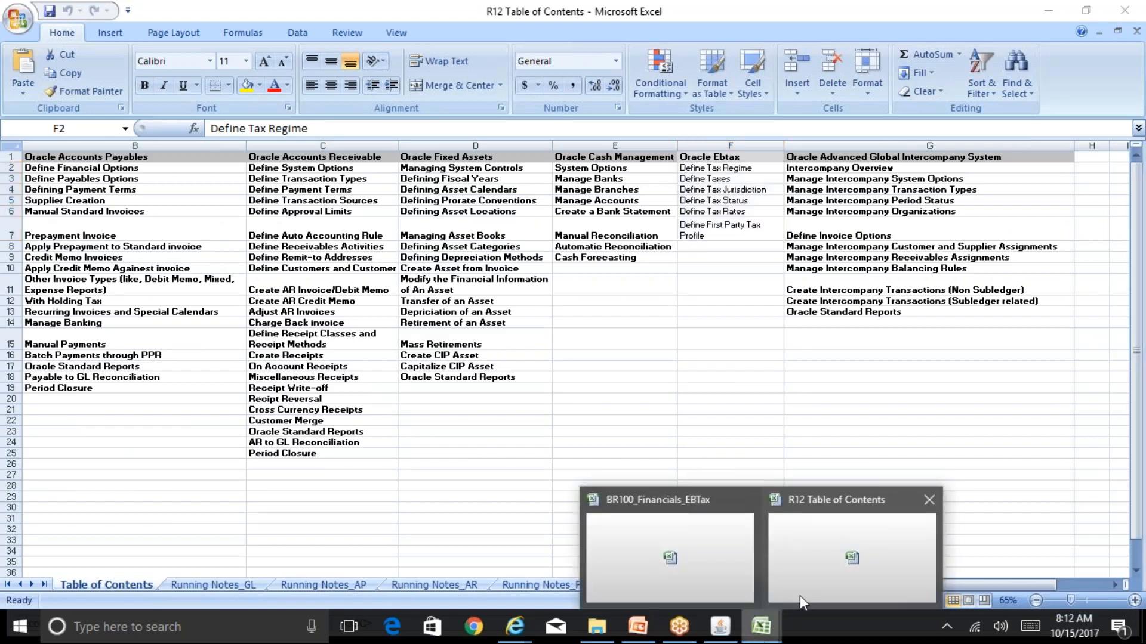
pyautogui.click(670, 558)
pyautogui.click(346, 477)
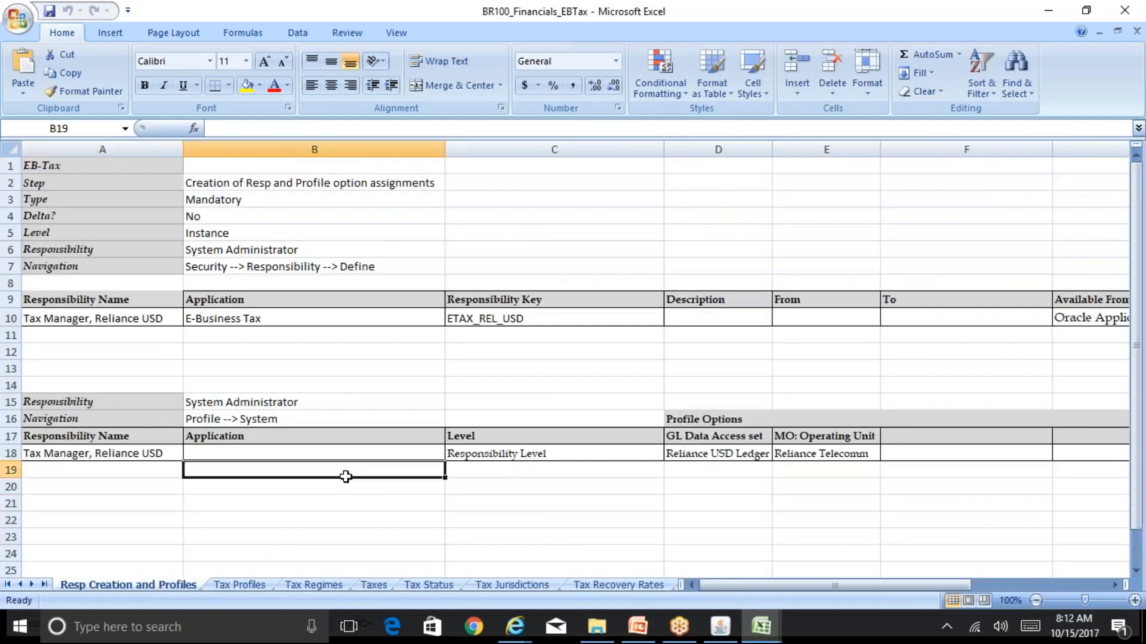
pyautogui.press('Left')
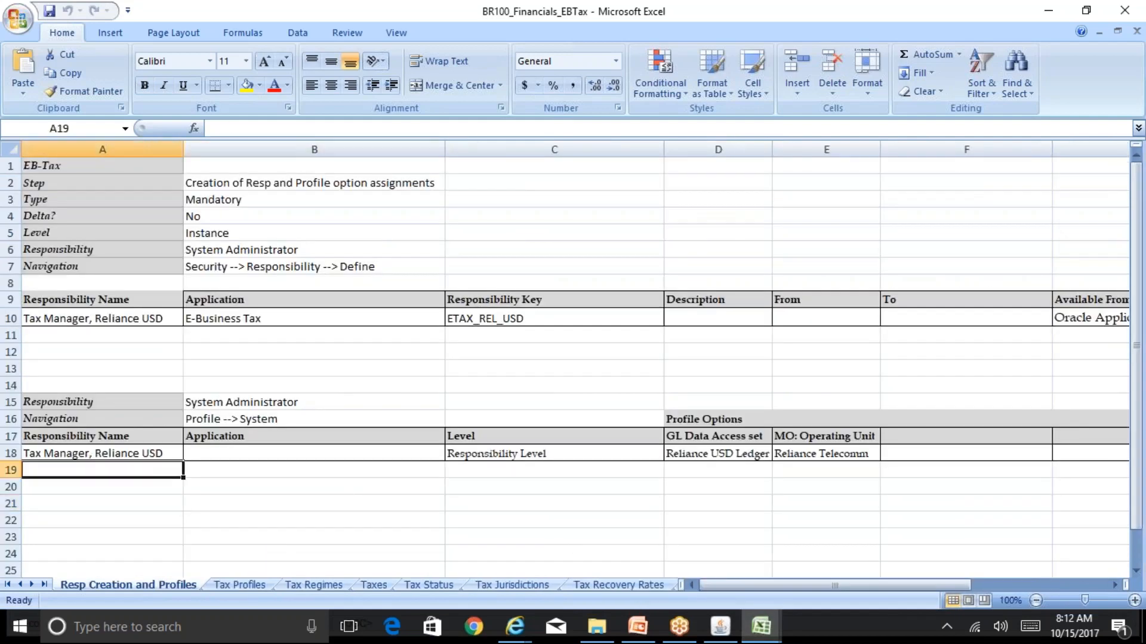
pyautogui.click(317, 460)
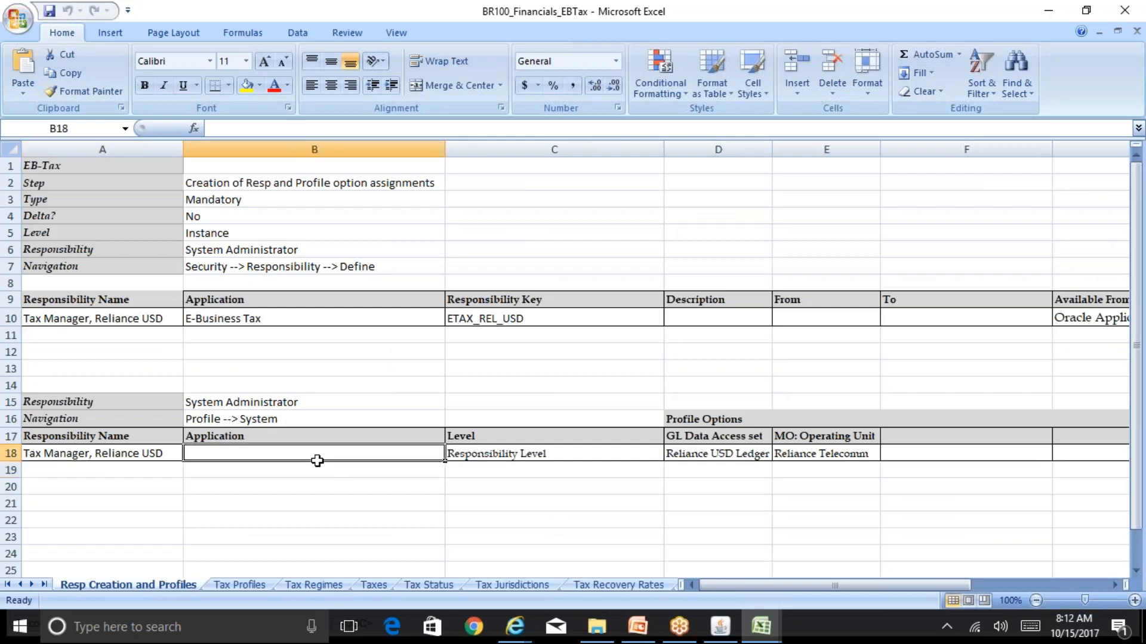
pyautogui.press('Left')
pyautogui.press('pagedown')
pyautogui.press('pageup')
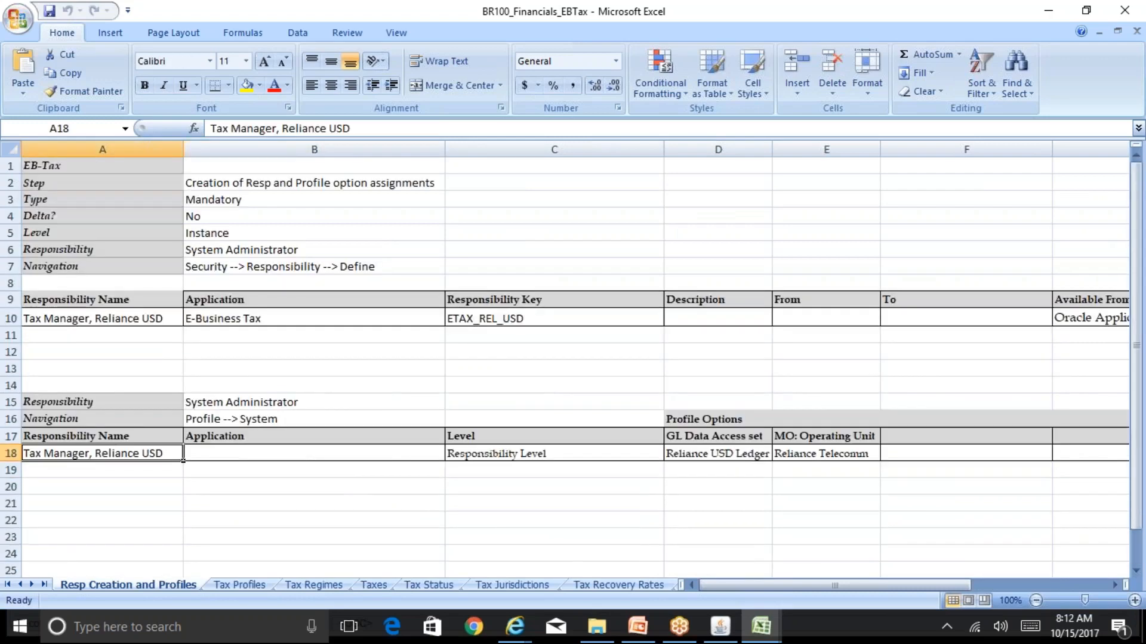
pyautogui.press('pagedown')
pyautogui.click(440, 382)
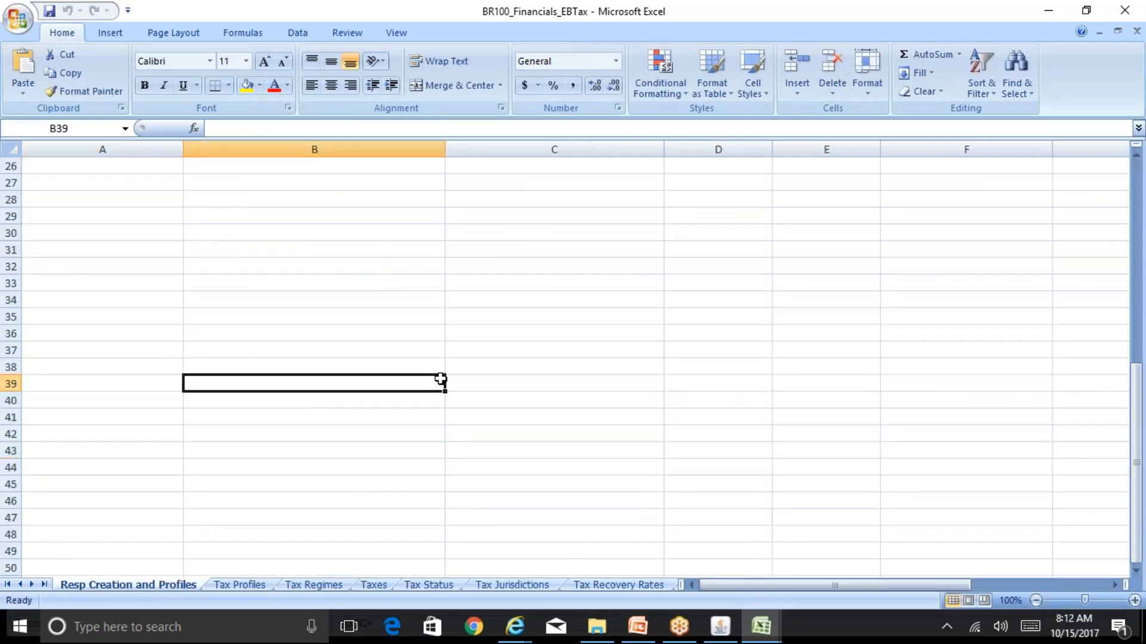
pyautogui.hotkey('ctrl', 'Home')
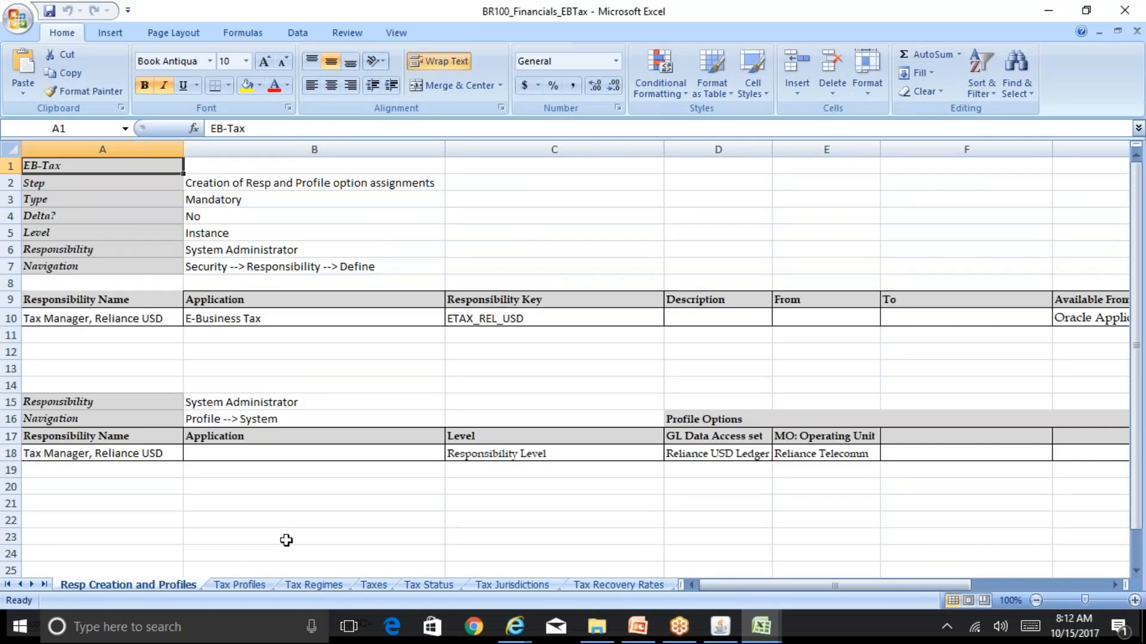
# Look at the Tax Profiles sheet and return to the responsibility definition's navigation path on the Resp Creation and Profiles sheet
pyautogui.moveTo(286, 540); pyautogui.dragTo(250, 587)
pyautogui.click(249, 587)
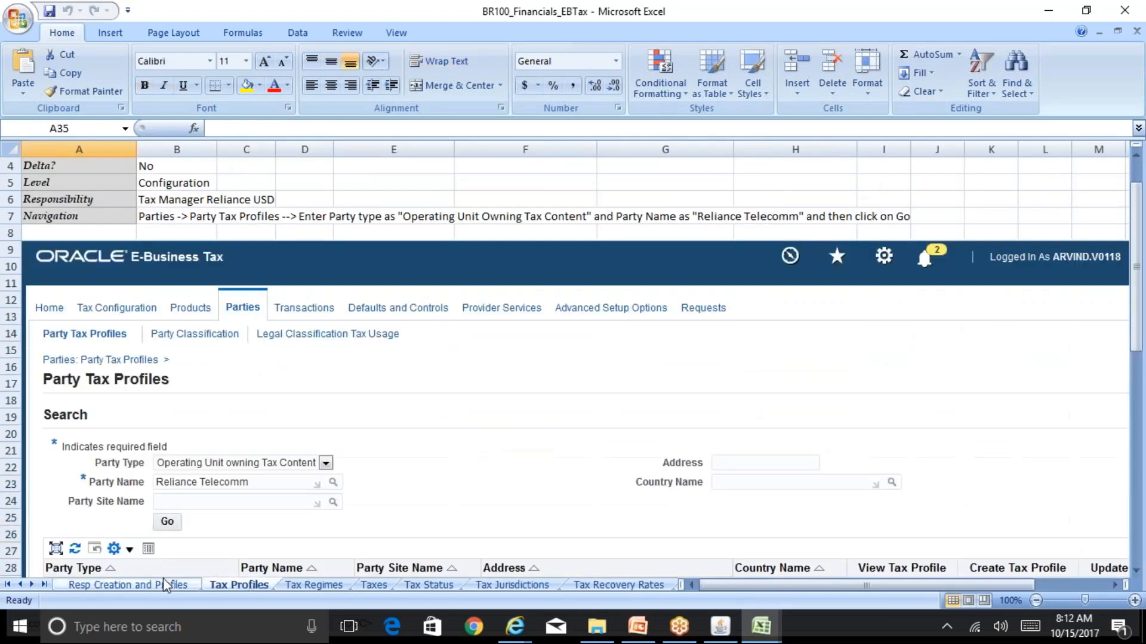
pyautogui.click(165, 582)
pyautogui.click(276, 217)
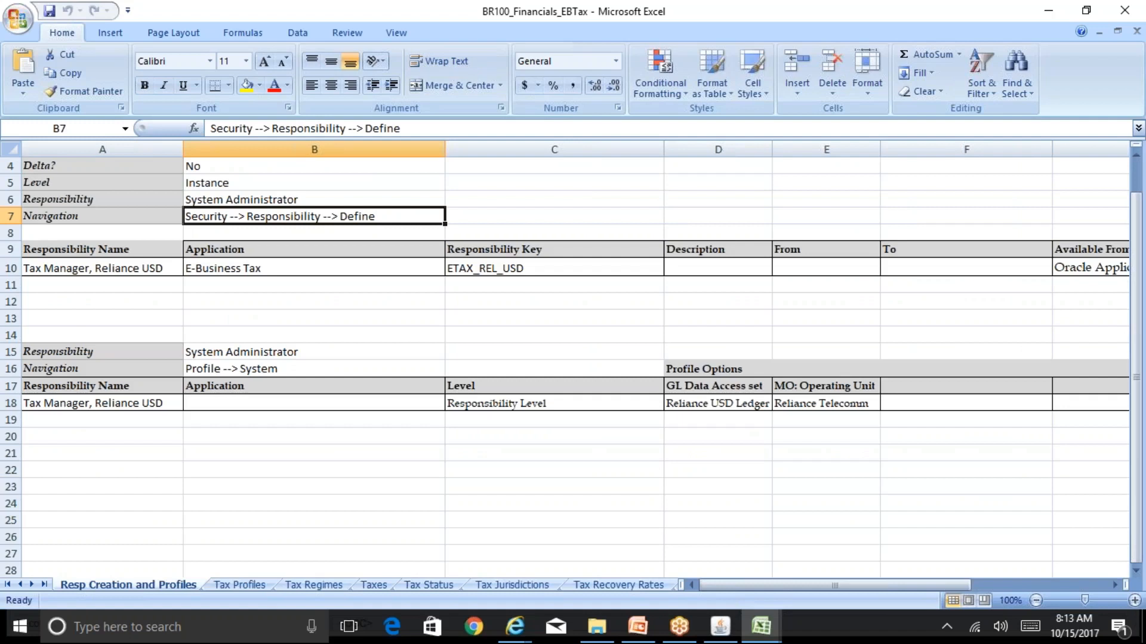
# Copy the responsibility name from cell A10 and switch to Oracle Applications, changing the responsibility to System Administrator Vision
pyautogui.click(155, 267)
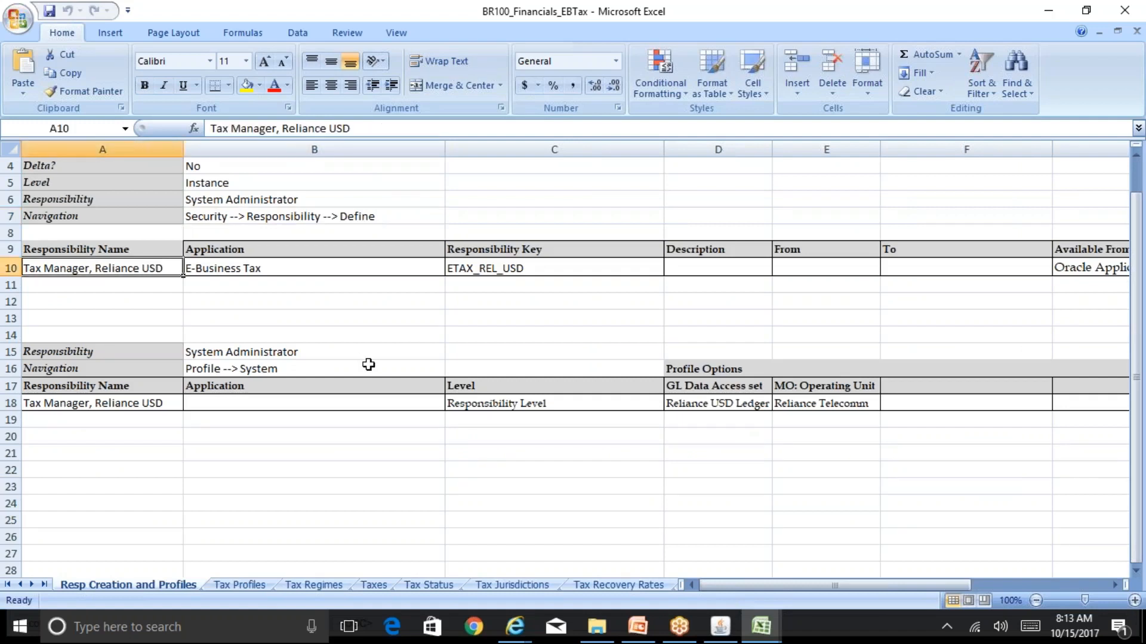
pyautogui.hotkey('ctrl', 'c')
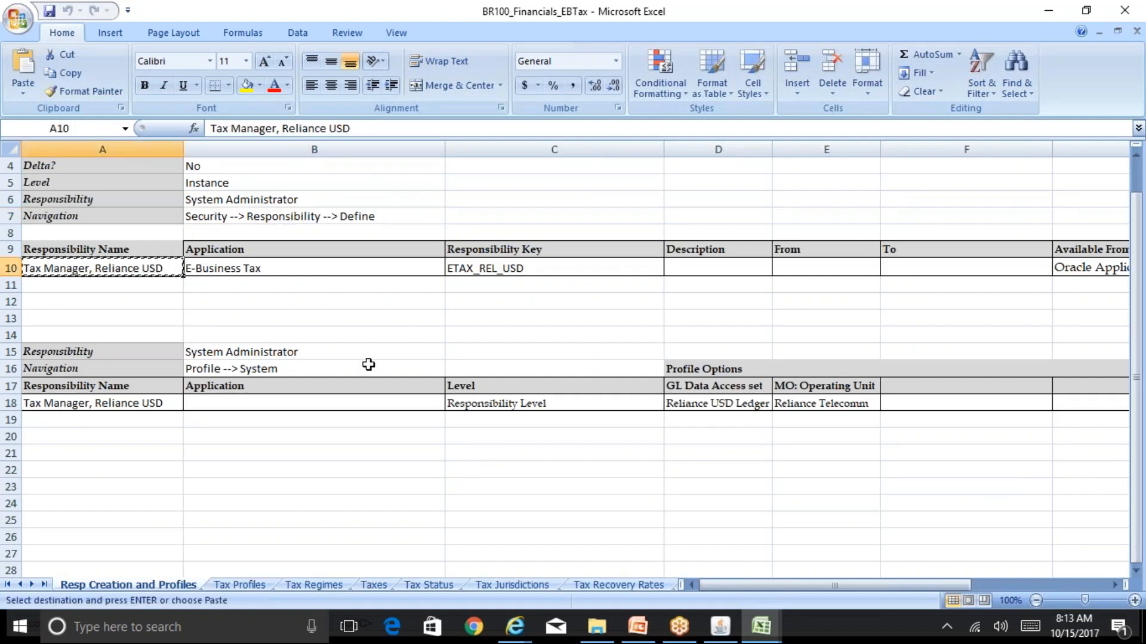
pyautogui.click(720, 627)
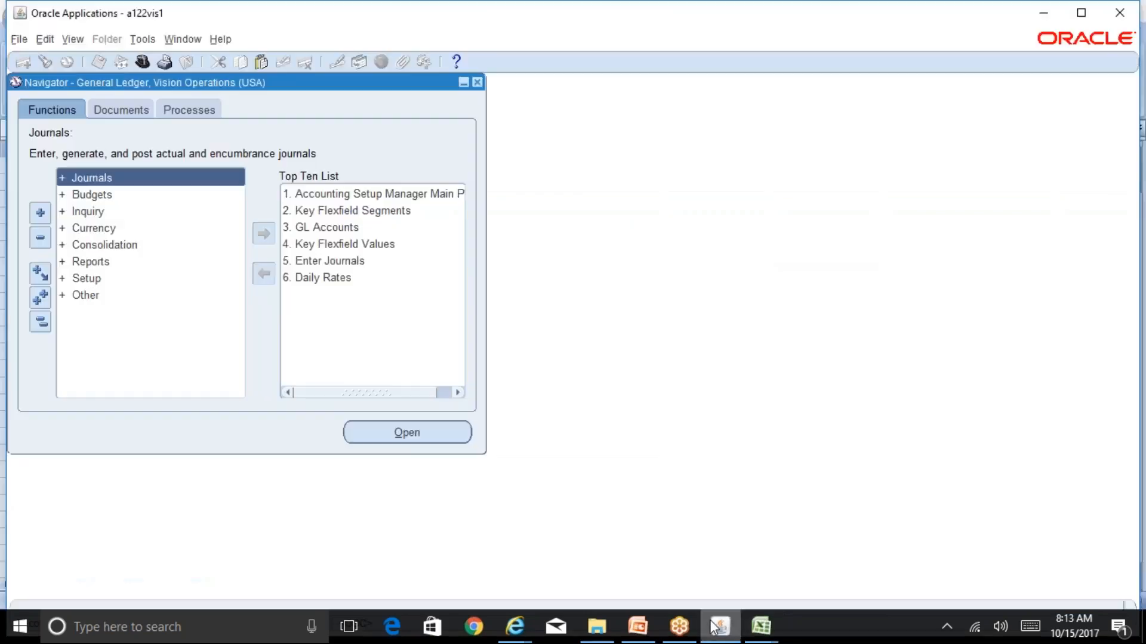
pyautogui.hotkey('alt', 'f')
pyautogui.write('ws')
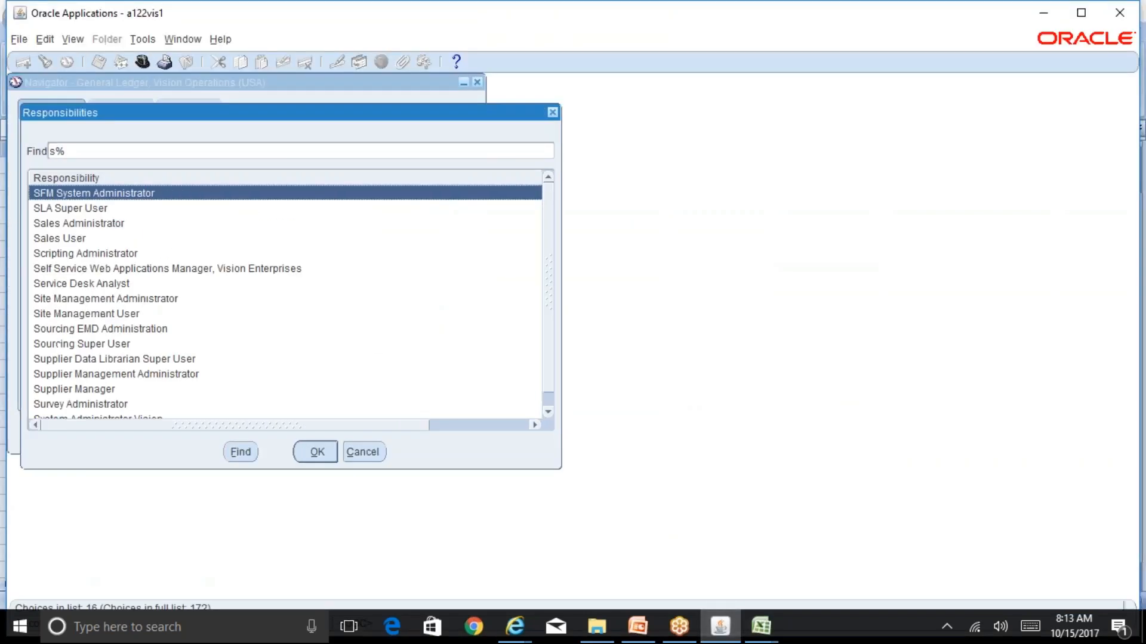
pyautogui.write('y')
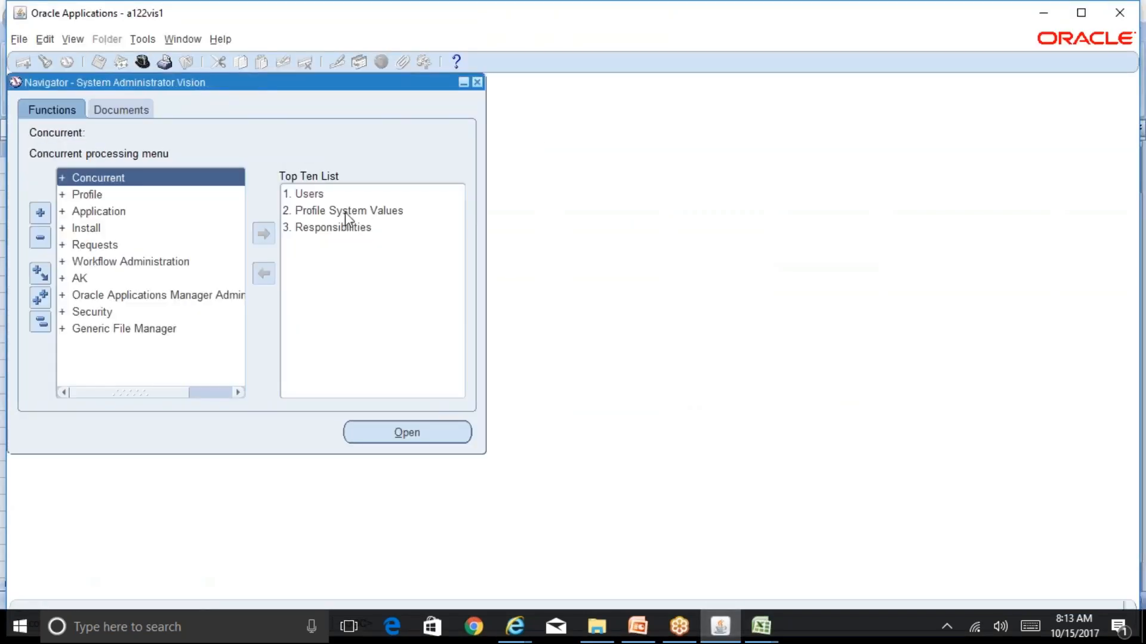
# Query the Responsibilities form for the copied responsibility name Tax Manager, Reliance USD
pyautogui.doubleClick(346, 228)
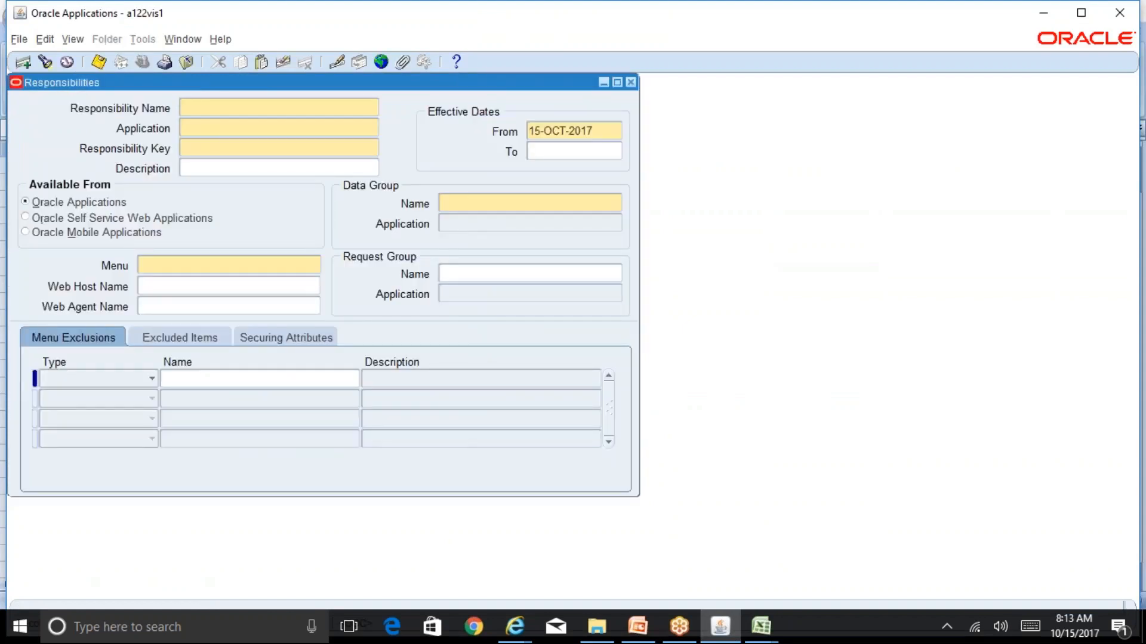
pyautogui.press('F11')
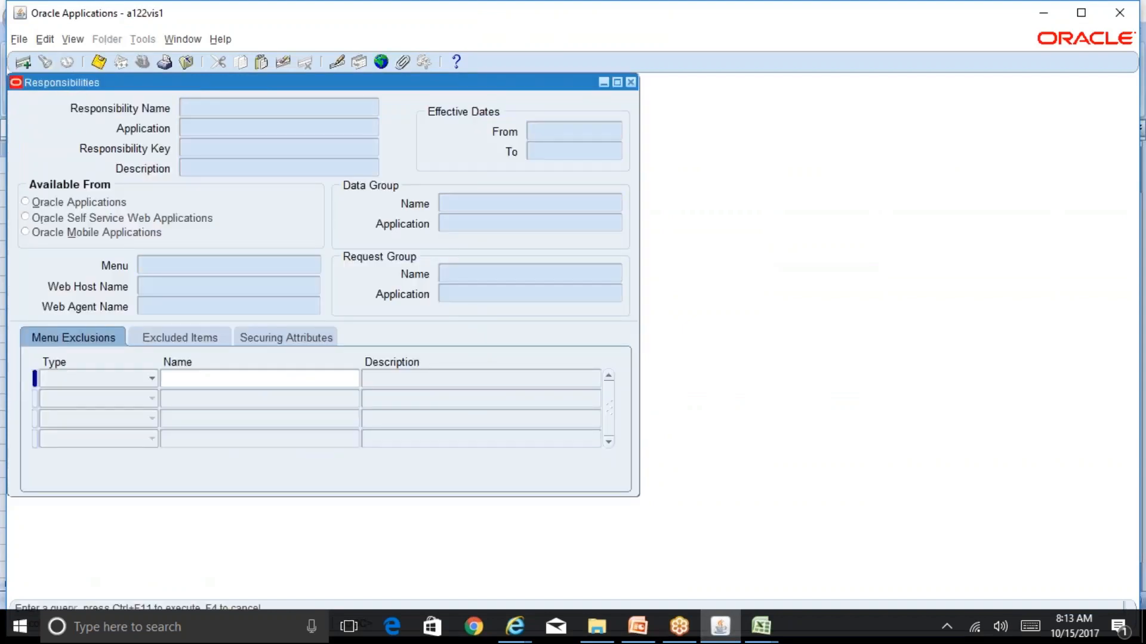
pyautogui.hotkey('ctrl', 'v')
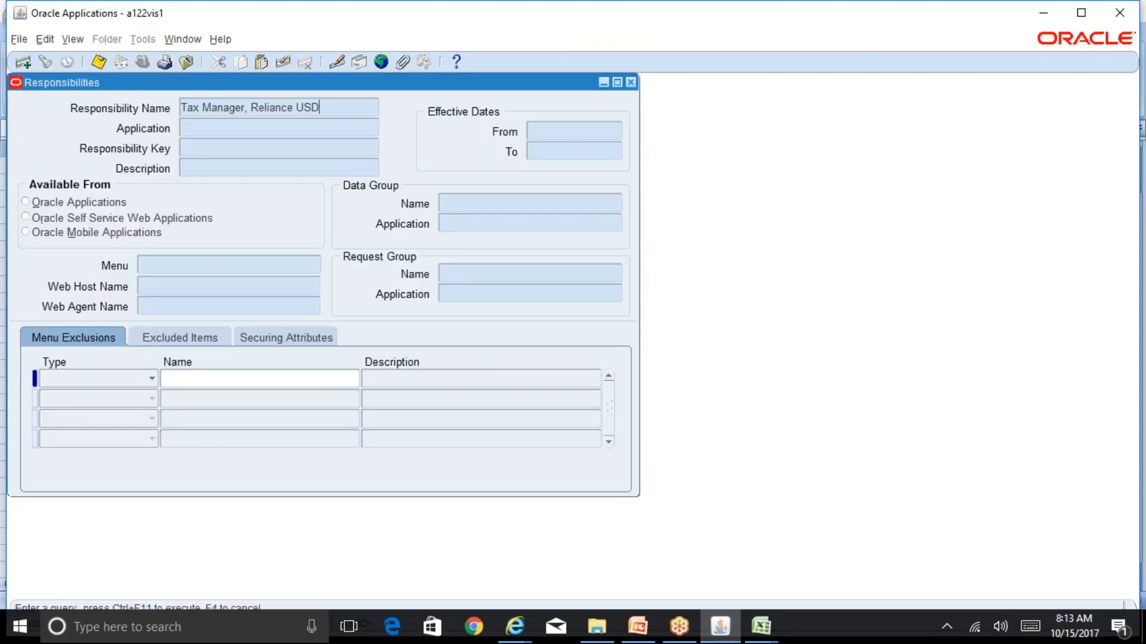
pyautogui.hotkey('ctrl', 'F11')
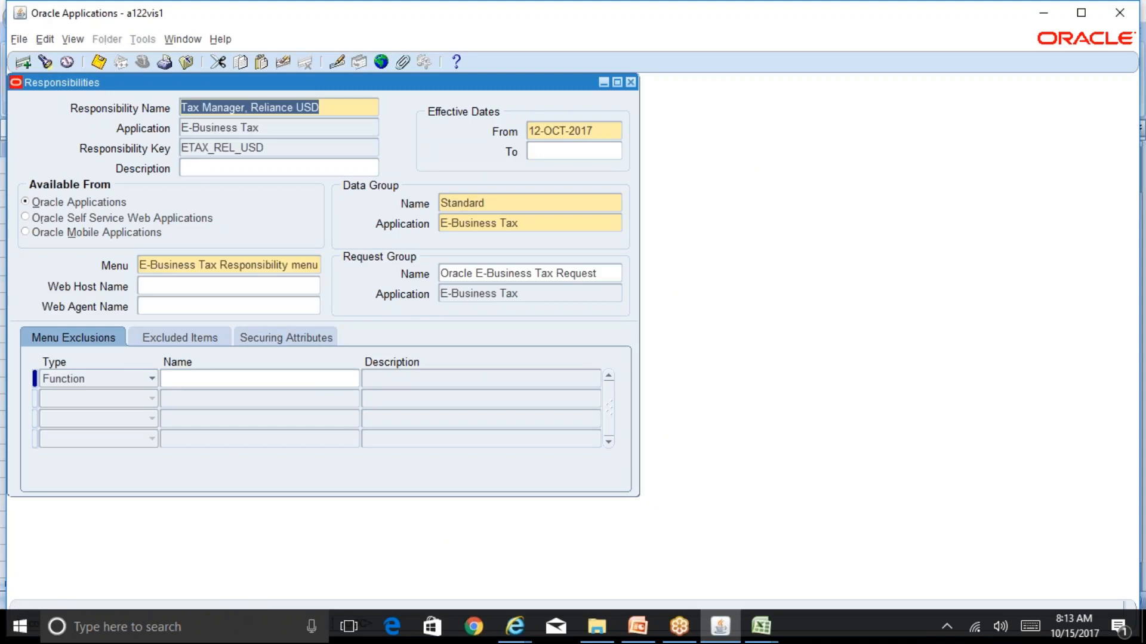
# Review the responsibility's application, key, menu and request group, and close the Responsibilities form
pyautogui.click(261, 128)
pyautogui.moveTo(260, 127); pyautogui.dragTo(181, 128)
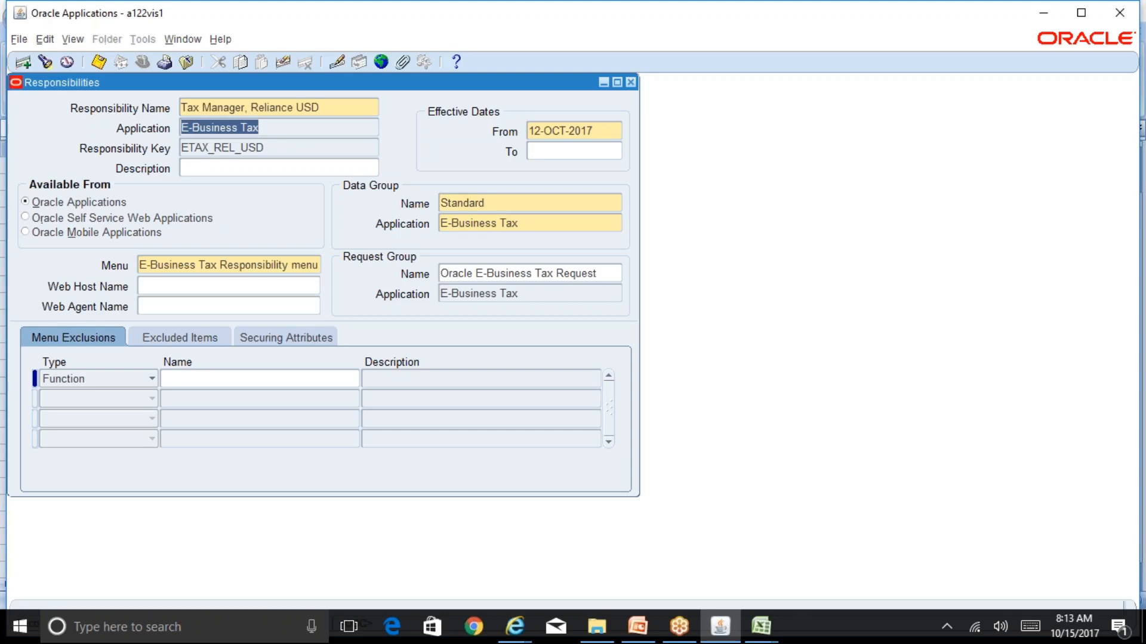
pyautogui.click(274, 147)
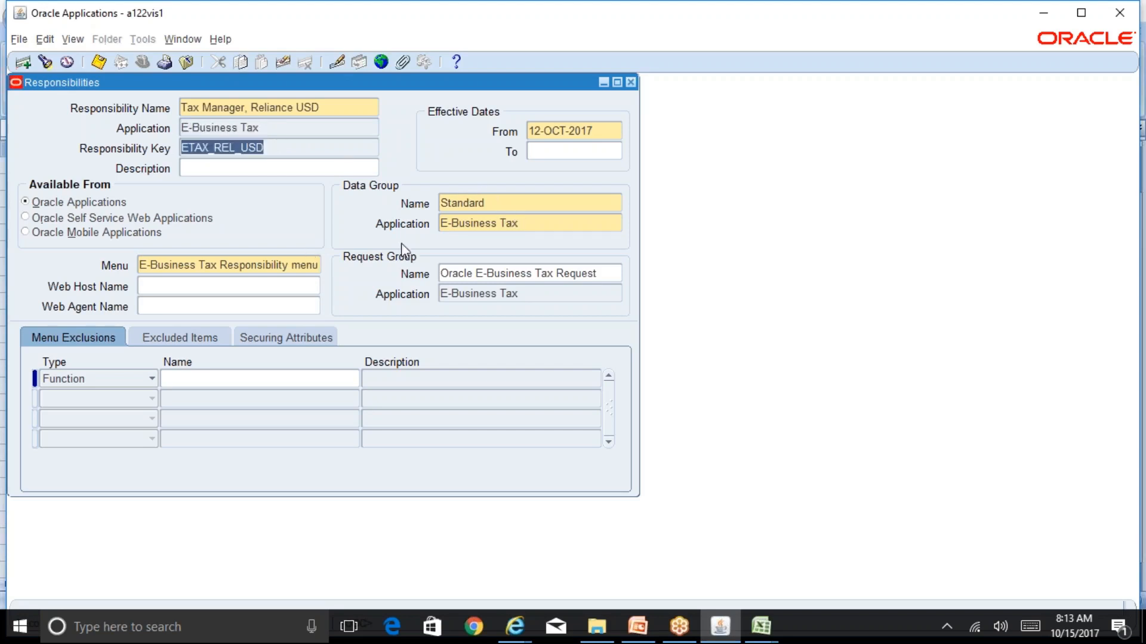
pyautogui.click(264, 266)
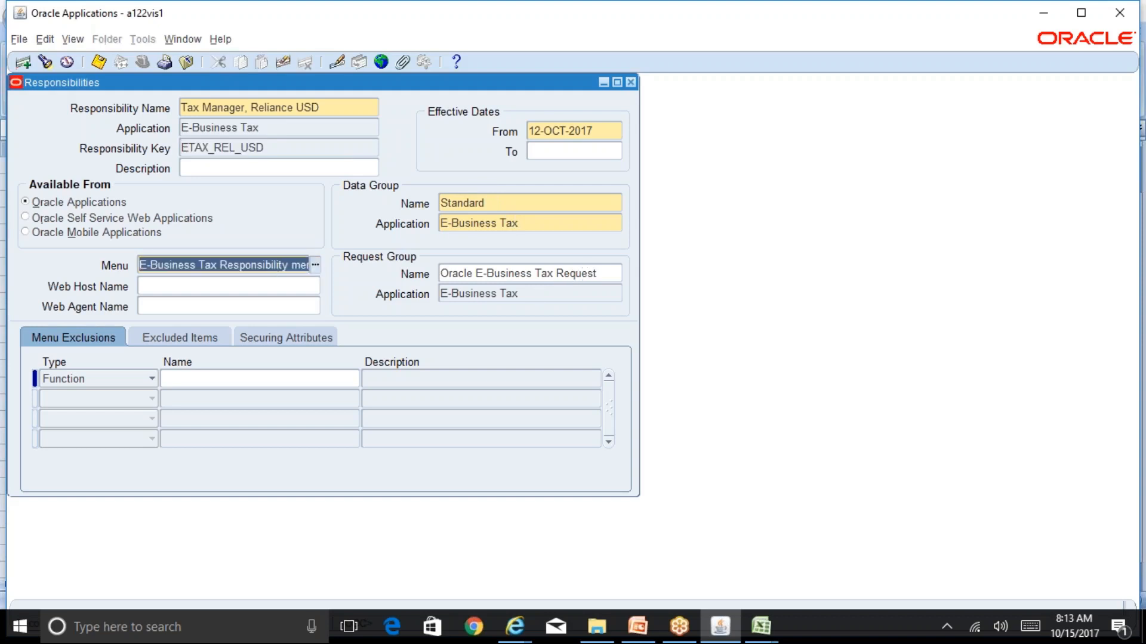
pyautogui.click(585, 273)
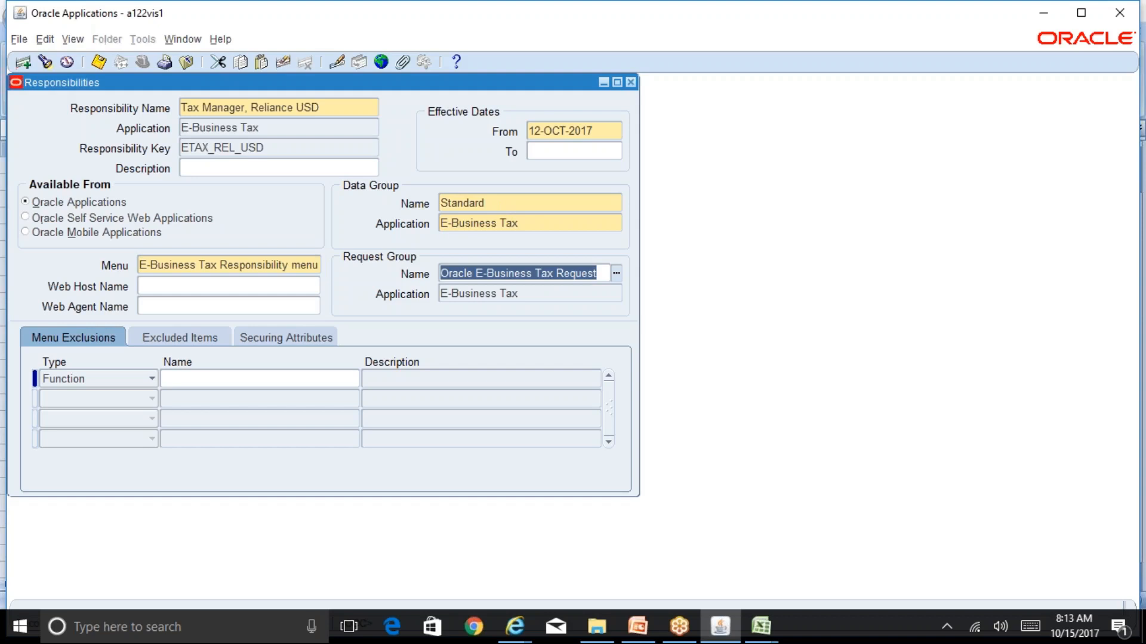
pyautogui.click(344, 107)
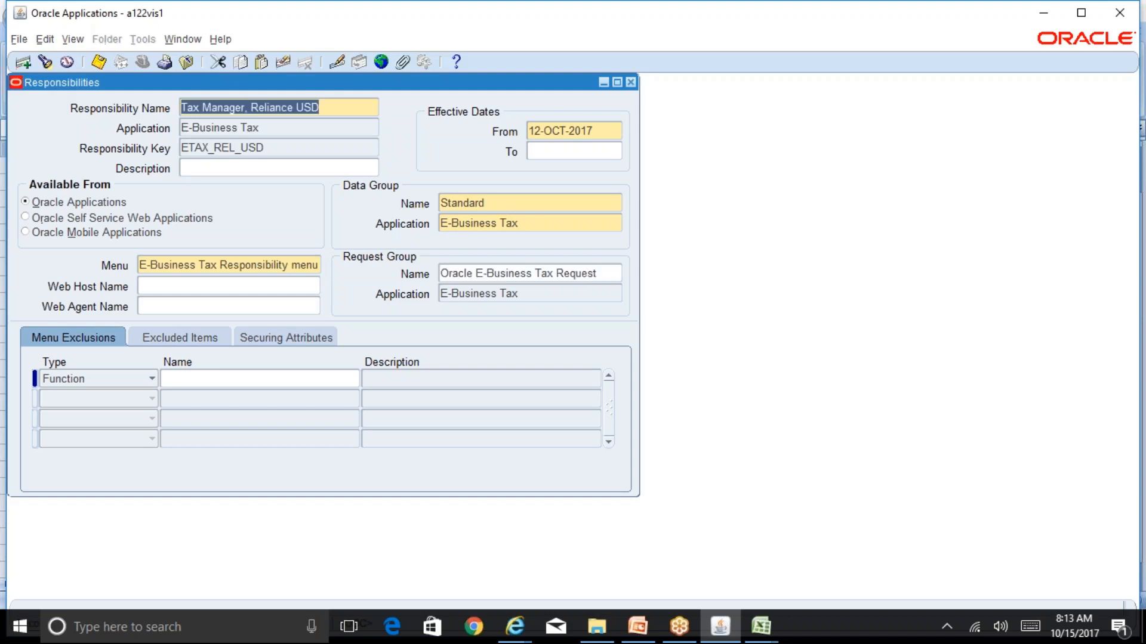
pyautogui.click(630, 82)
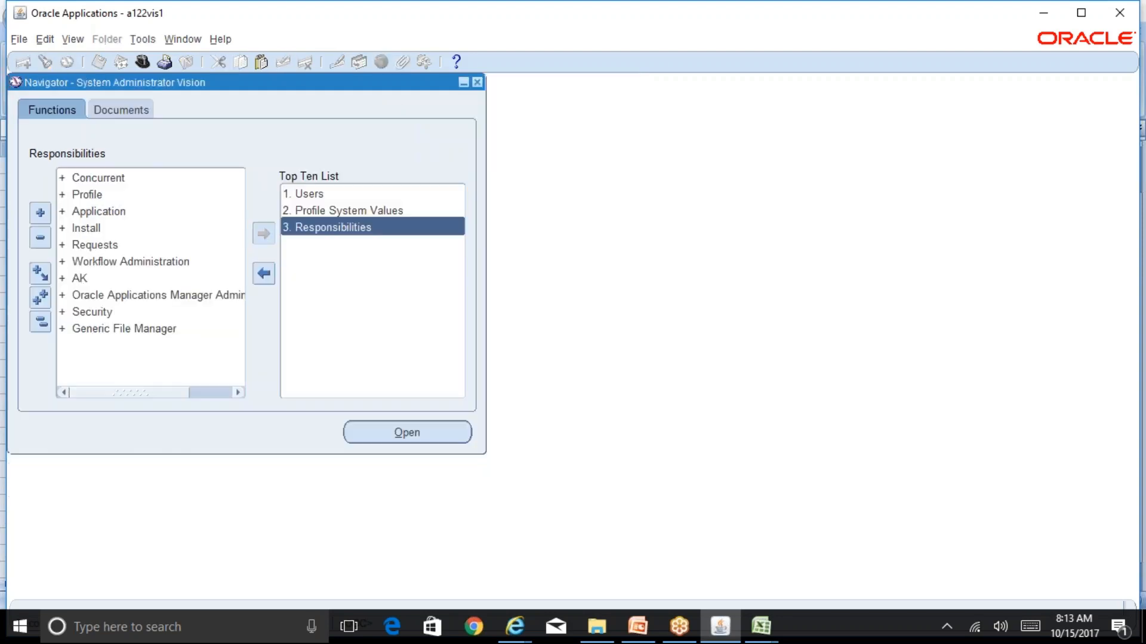
# Open Profile System Values and set the responsibility search criterion to Tax Manager, Reliance USD
pyautogui.doubleClick(398, 210)
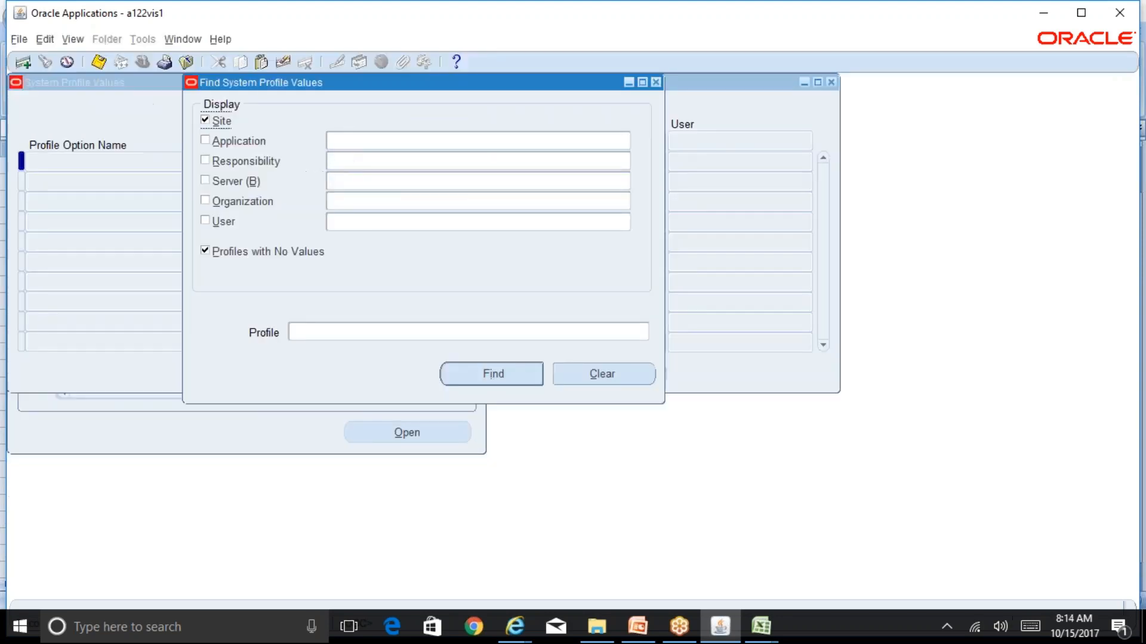
pyautogui.click(359, 162)
pyautogui.hotkey('ctrl', 'v')
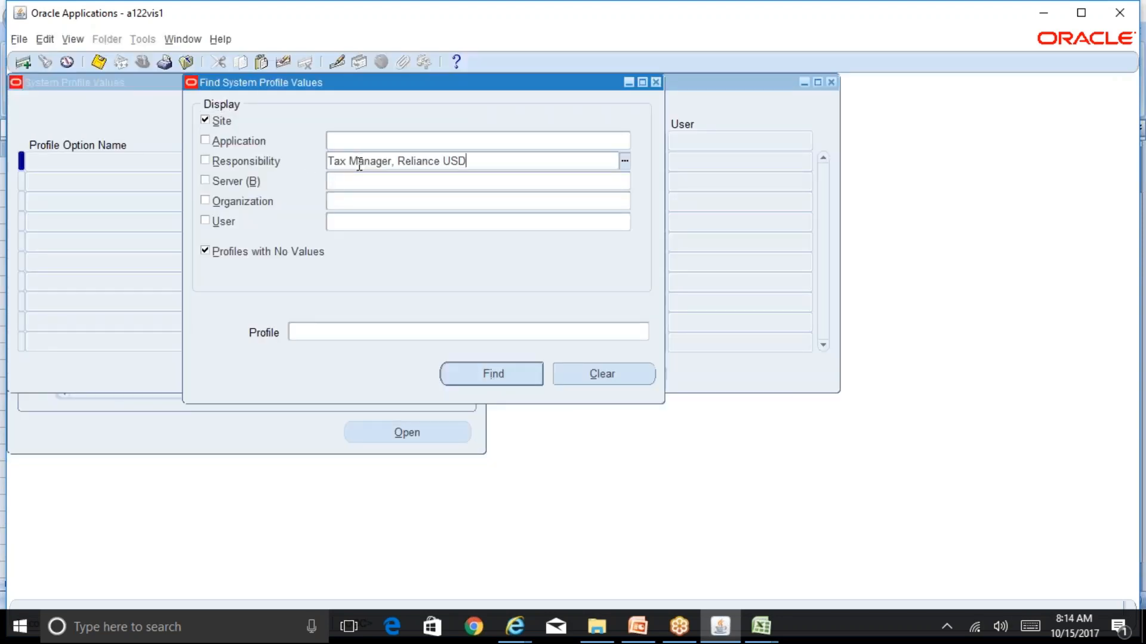
pyautogui.click(371, 329)
# Check the GL Data Access set and MO: Operating Unit profile options in the BR100_Financials_EBTax workbook
pyautogui.moveTo(761, 626)
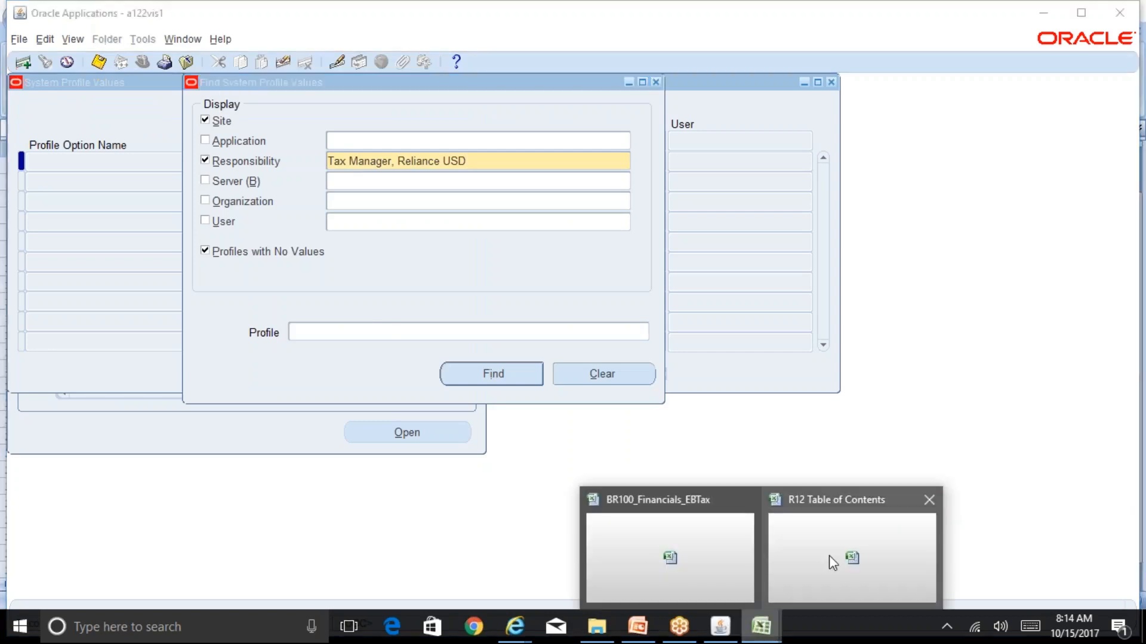
pyautogui.click(716, 552)
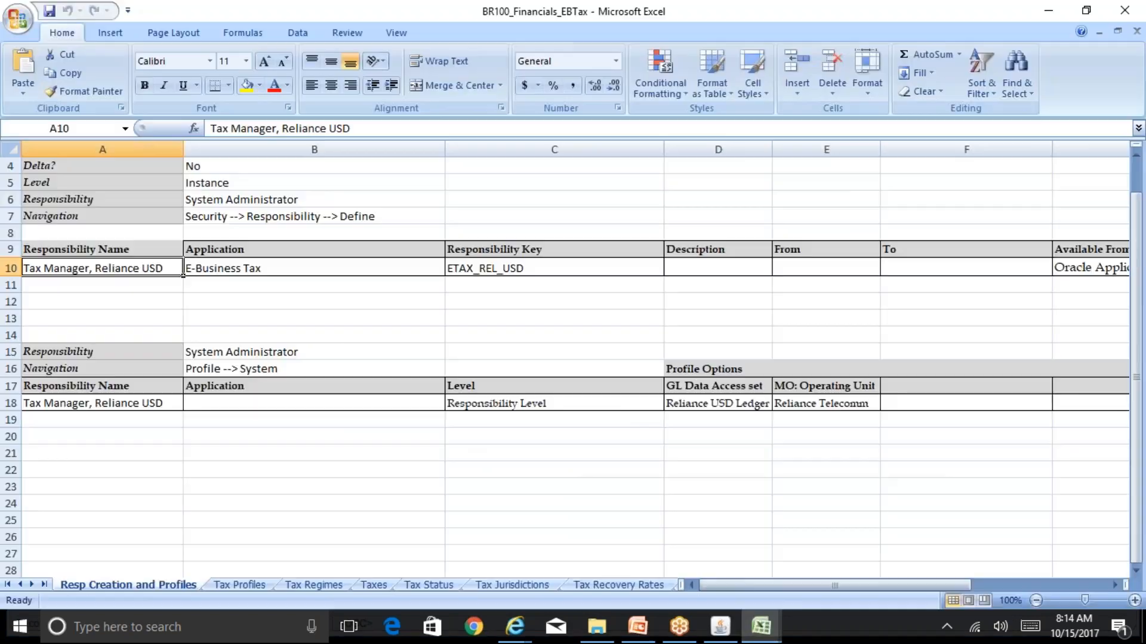
pyautogui.click(699, 403)
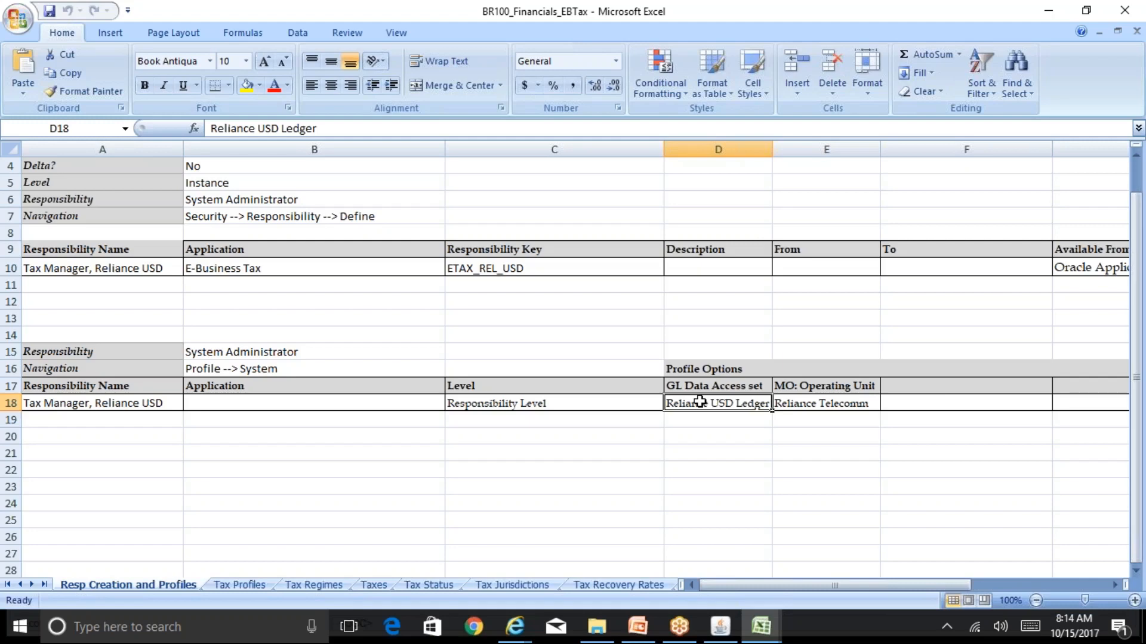
pyautogui.click(826, 401)
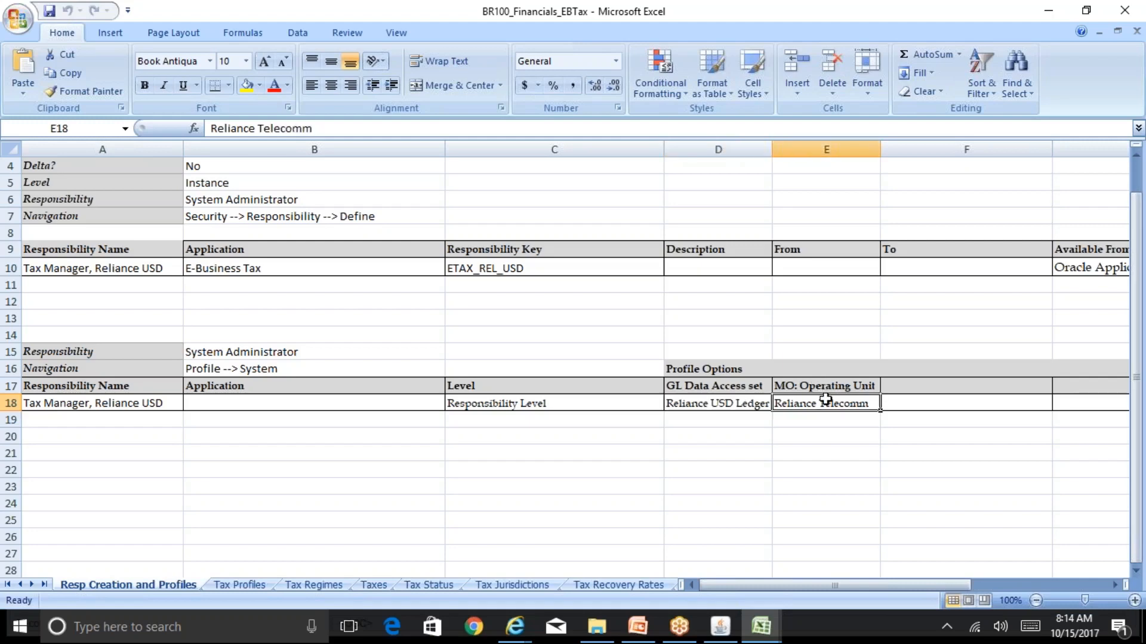
# Close the Session 12 presentation and open the Reliance Group Structure presentation from the Oracle Financials Training_Sep-2017 folder
pyautogui.click(654, 629)
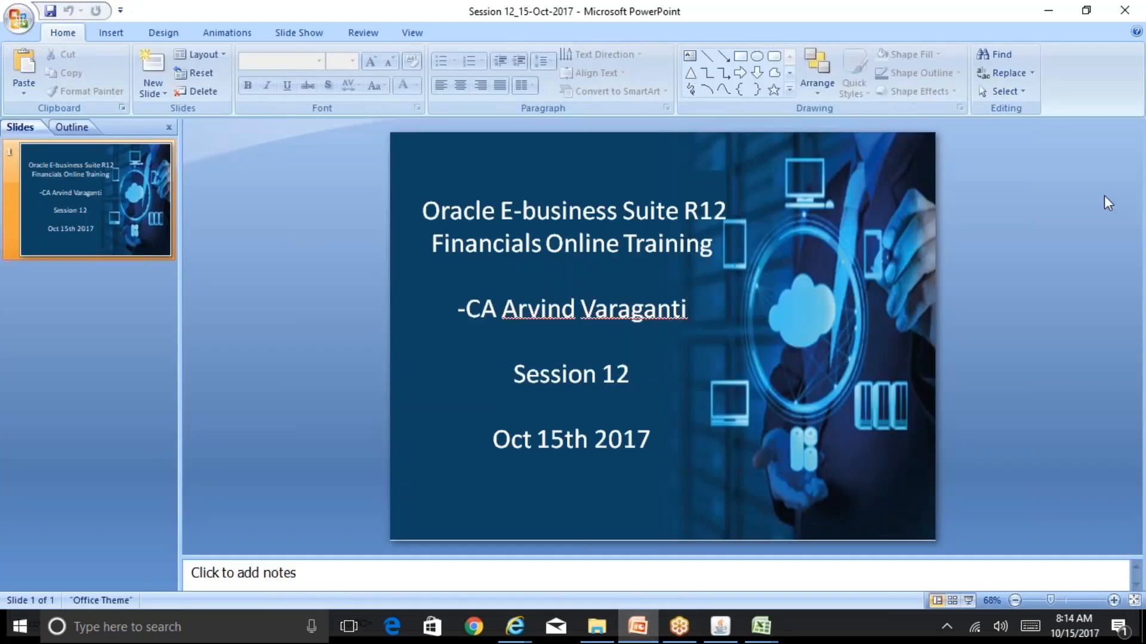
pyautogui.click(1124, 10)
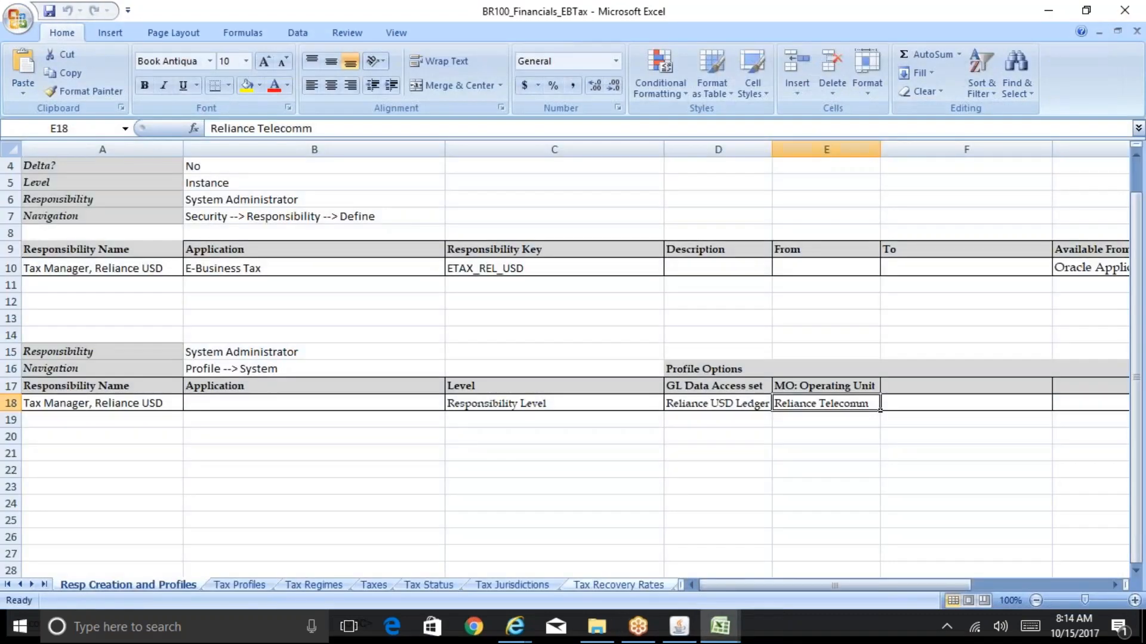
pyautogui.click(597, 626)
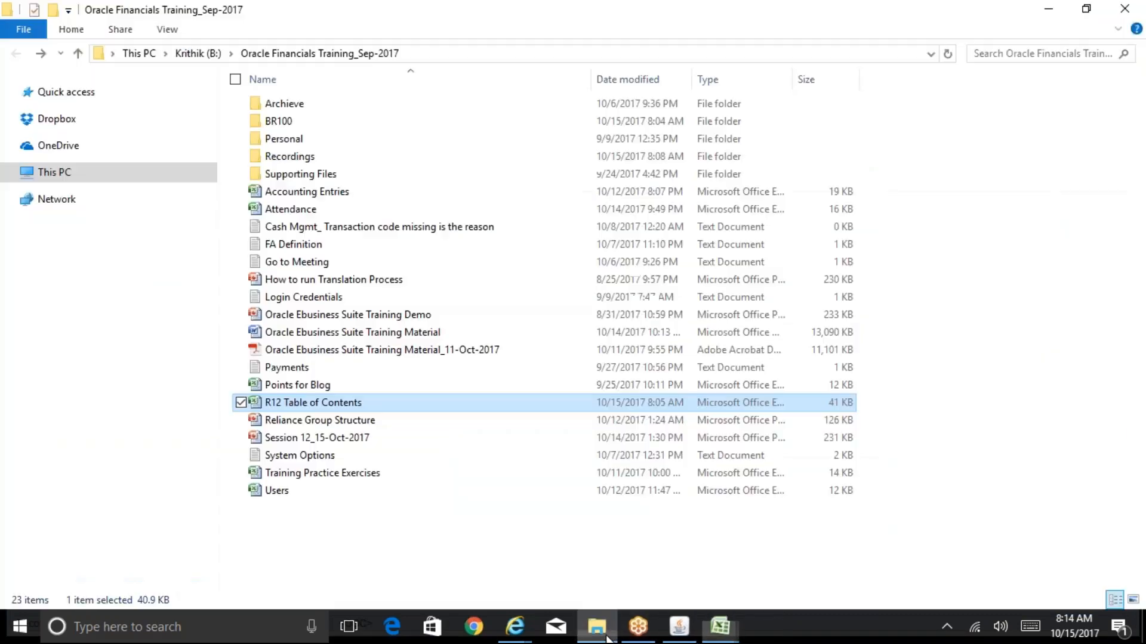
pyautogui.doubleClick(353, 422)
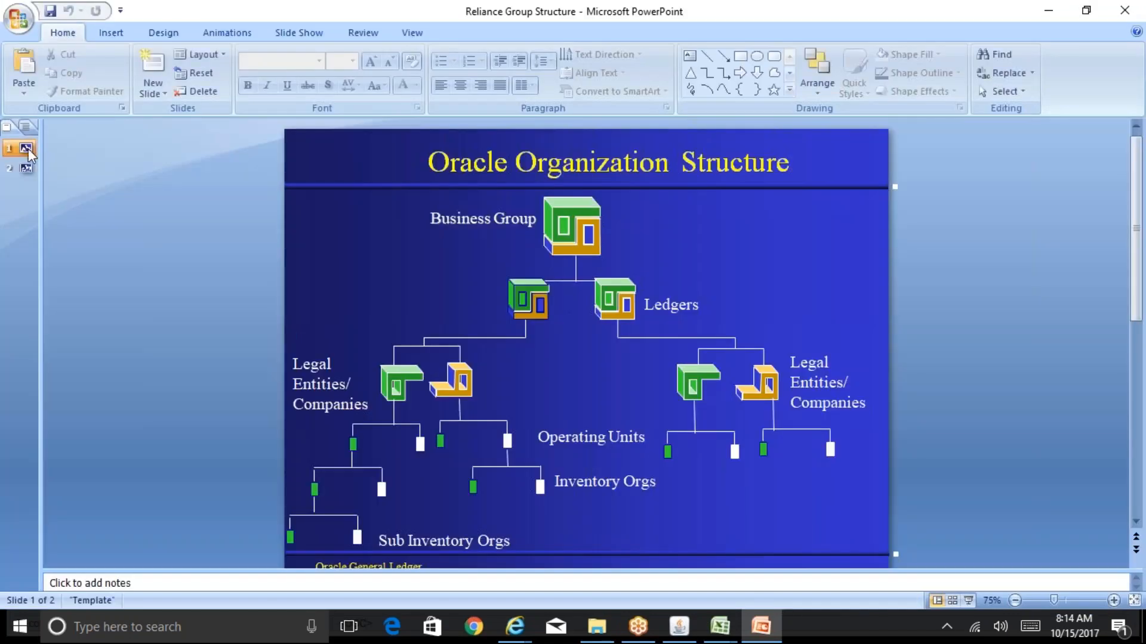
# View the Reliance Group Org Structure slide as a full-screen slide show, then return to the editing view
pyautogui.click(24, 169)
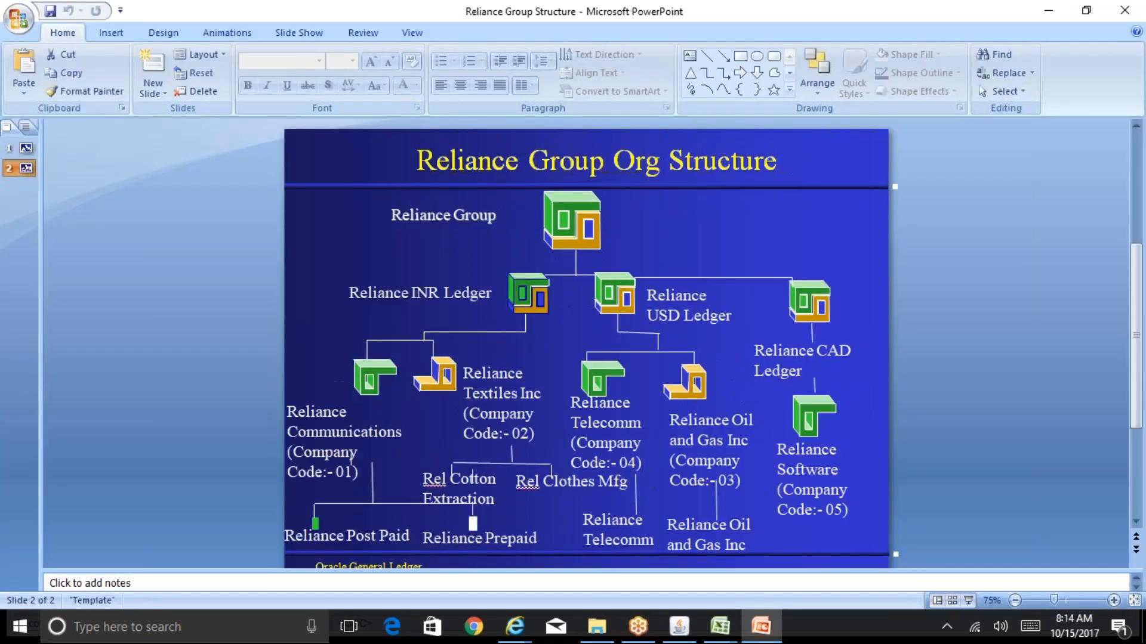
pyautogui.click(967, 600)
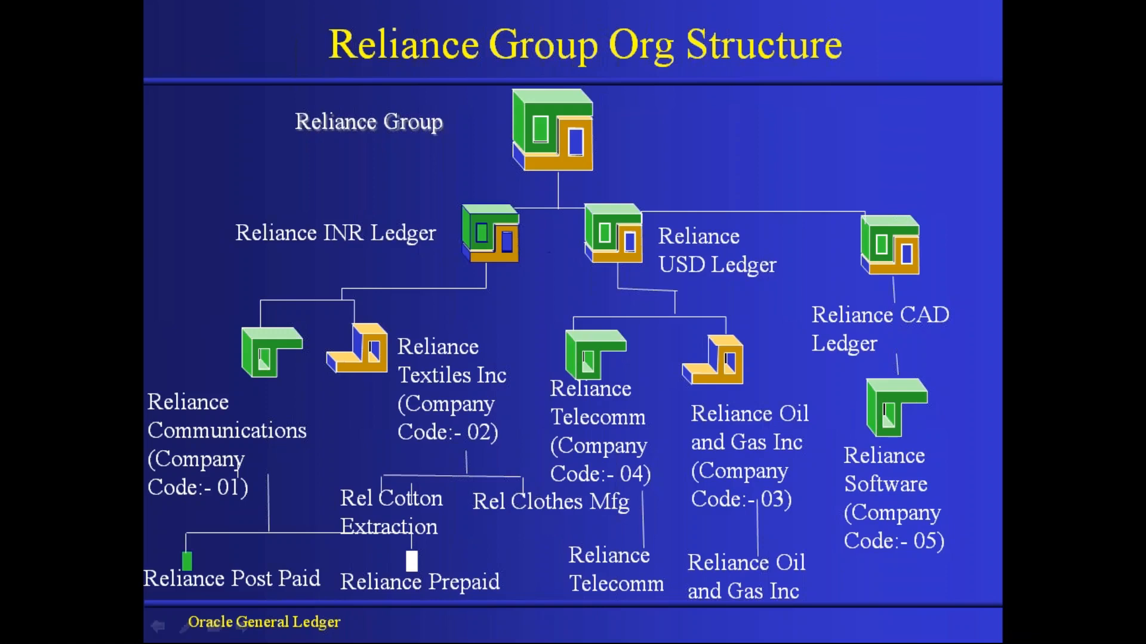
pyautogui.press('Escape')
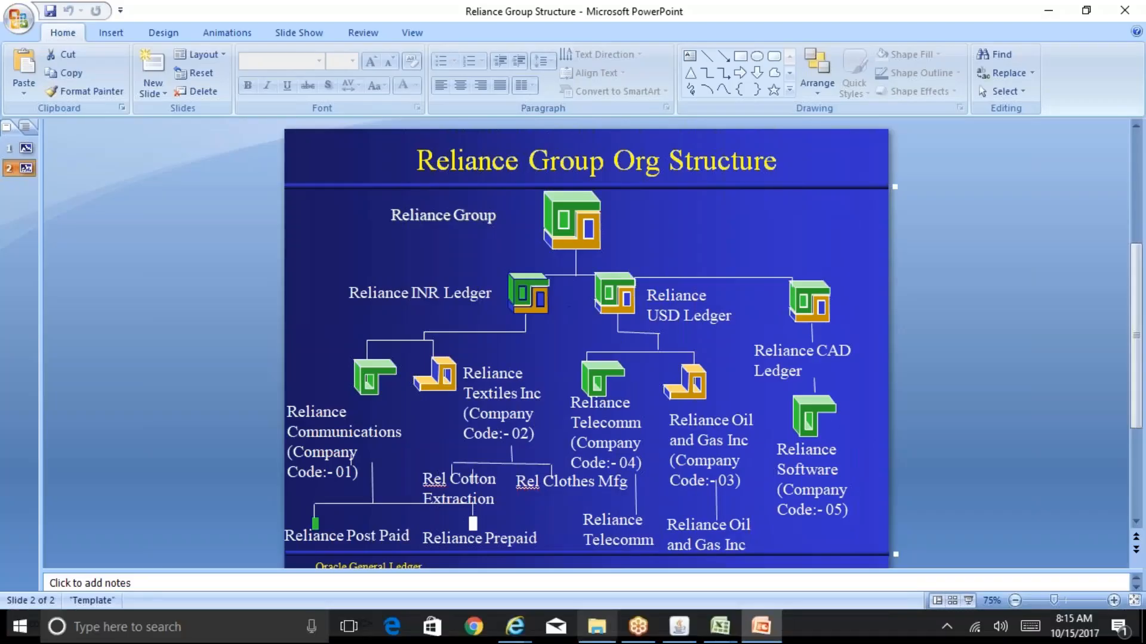
# In Oracle Applications, close the system profile search and switch the responsibility to Tax Manager, Reliance USD
pyautogui.click(688, 628)
pyautogui.click(688, 629)
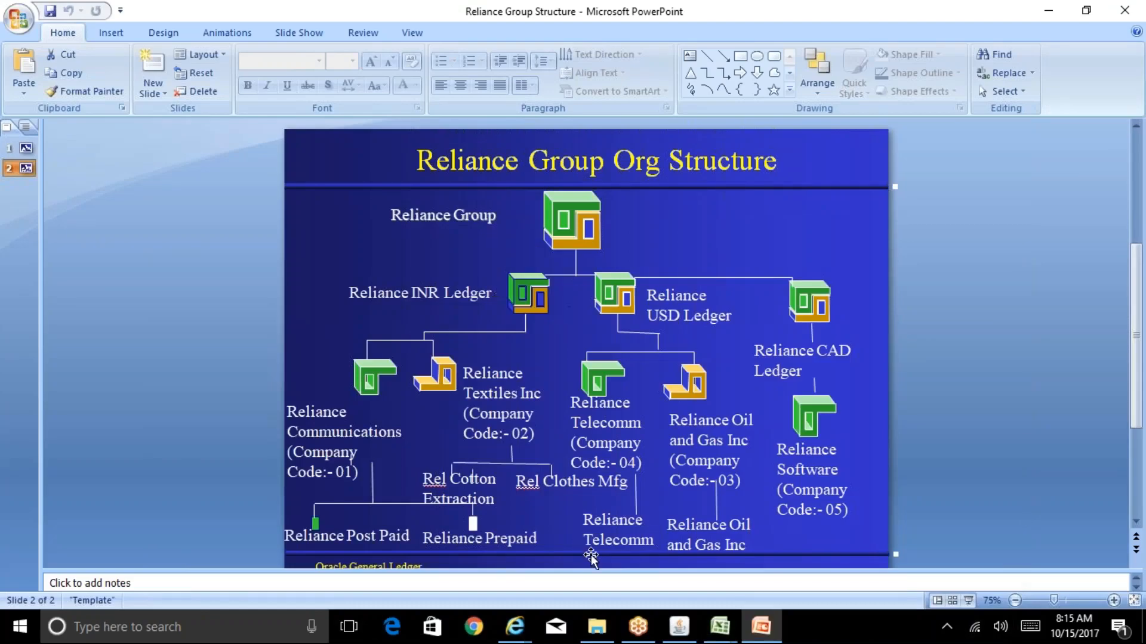
pyautogui.click(677, 632)
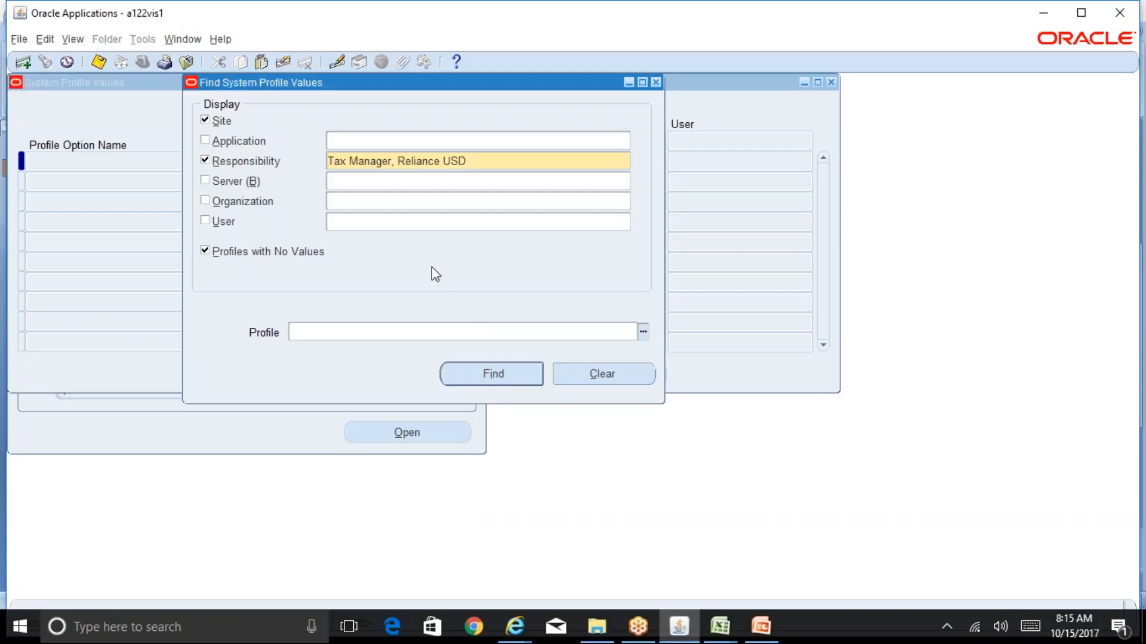
pyautogui.click(656, 82)
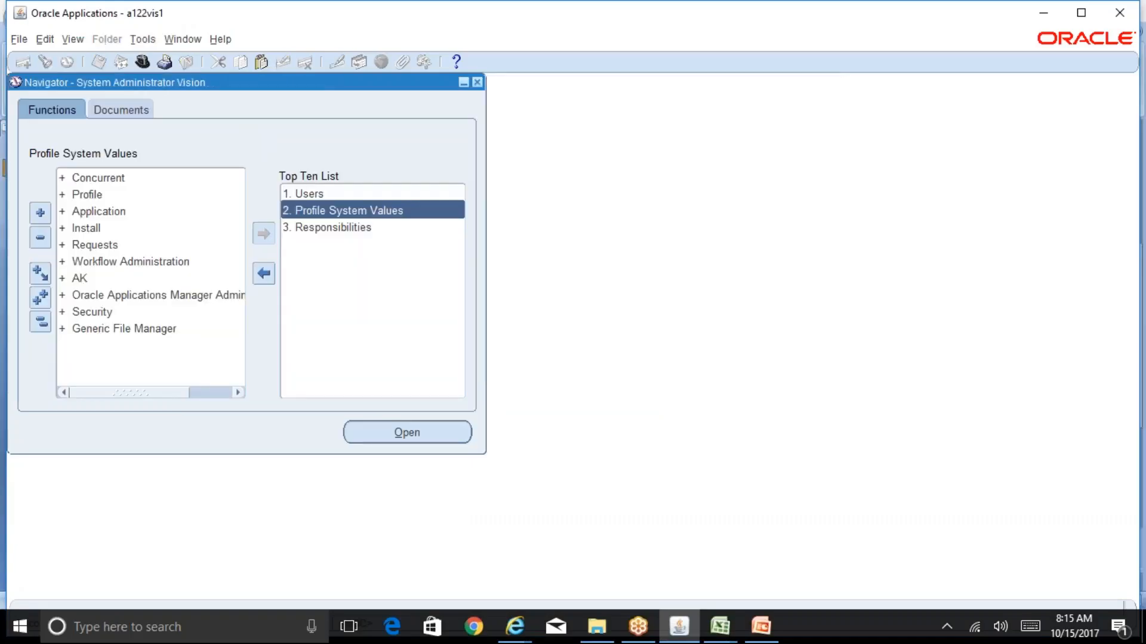
pyautogui.click(149, 60)
pyautogui.write('t%')
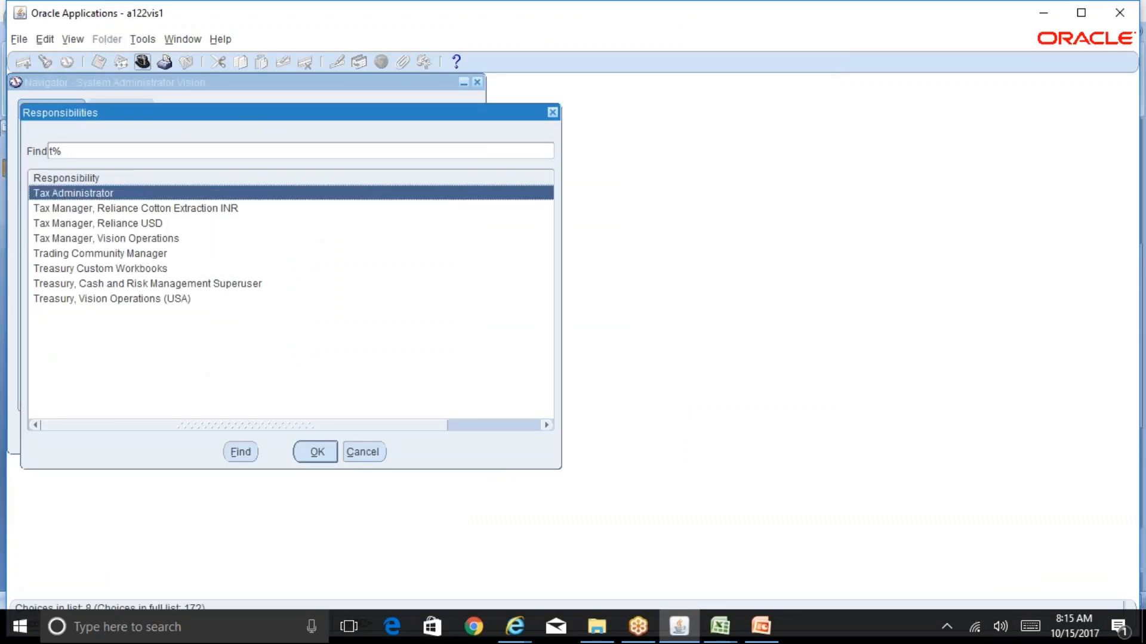
pyautogui.click(97, 224)
pyautogui.press('Return')
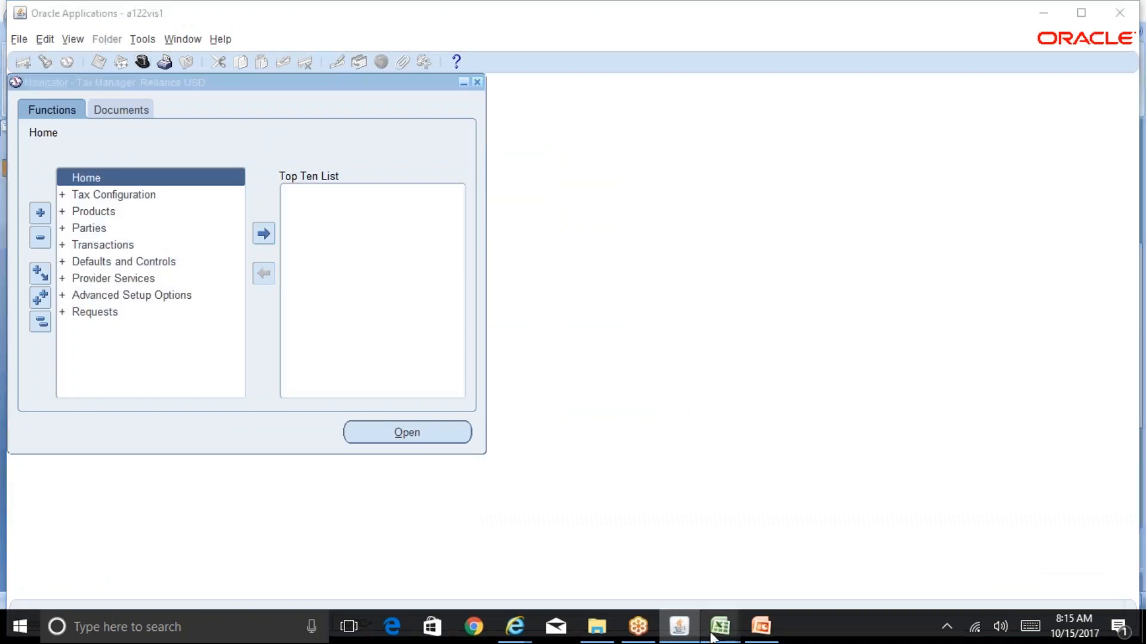
# Review the responsibility and navigation path for creating party tax profiles on the Tax Profiles sheet of the BR100_Financials_EBTax workbook
pyautogui.moveTo(720, 626)
pyautogui.click(672, 578)
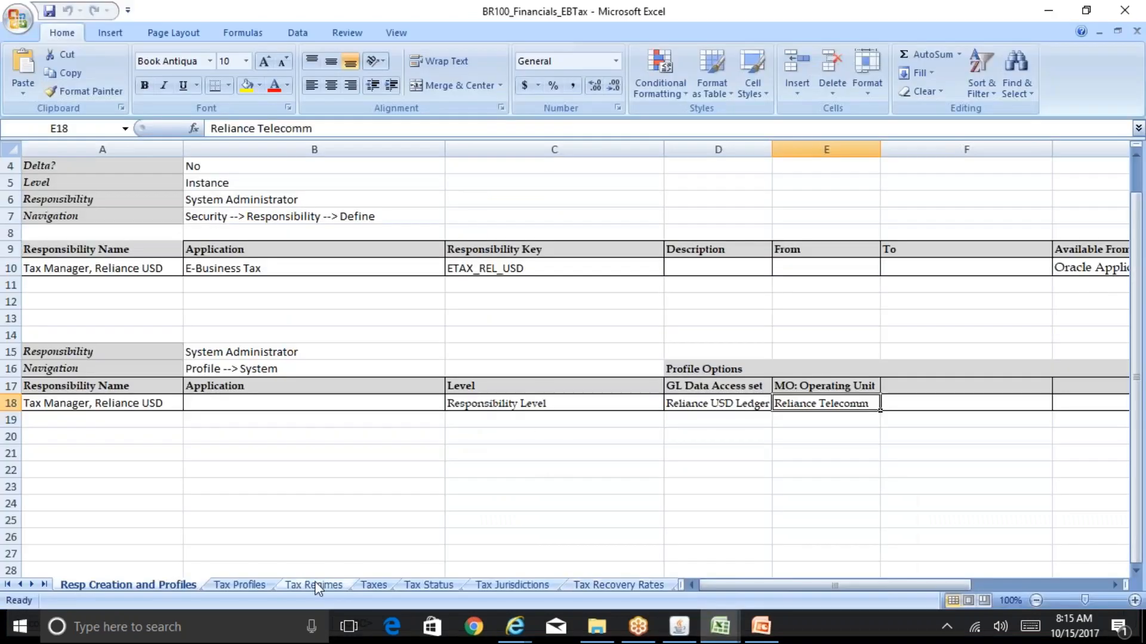
pyautogui.click(238, 584)
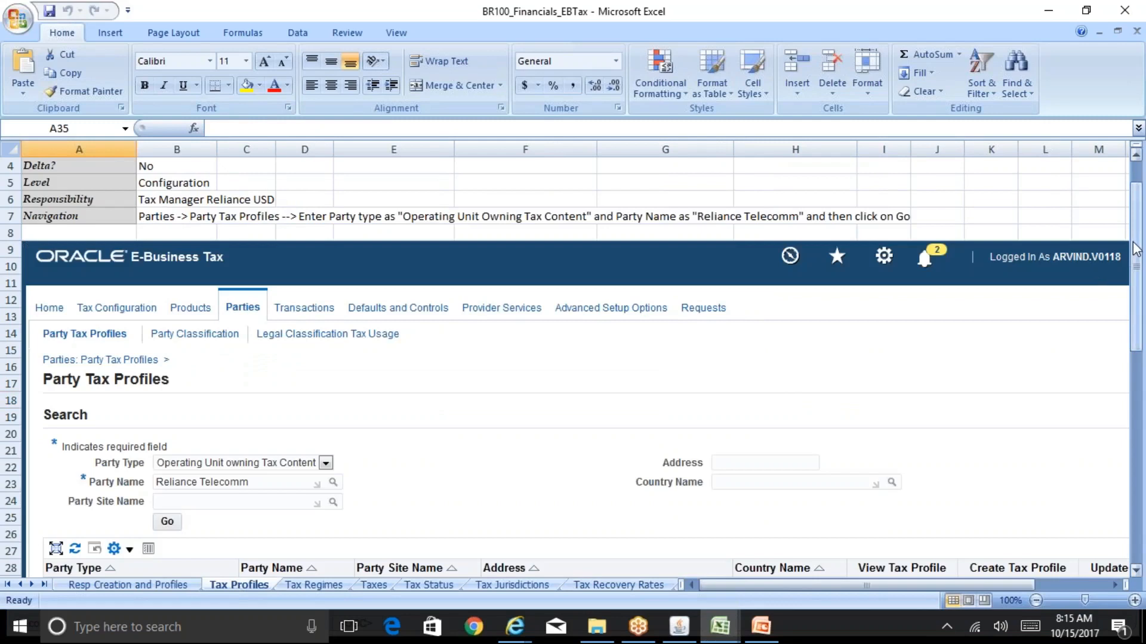
pyautogui.moveTo(1137, 251); pyautogui.dragTo(1136, 242)
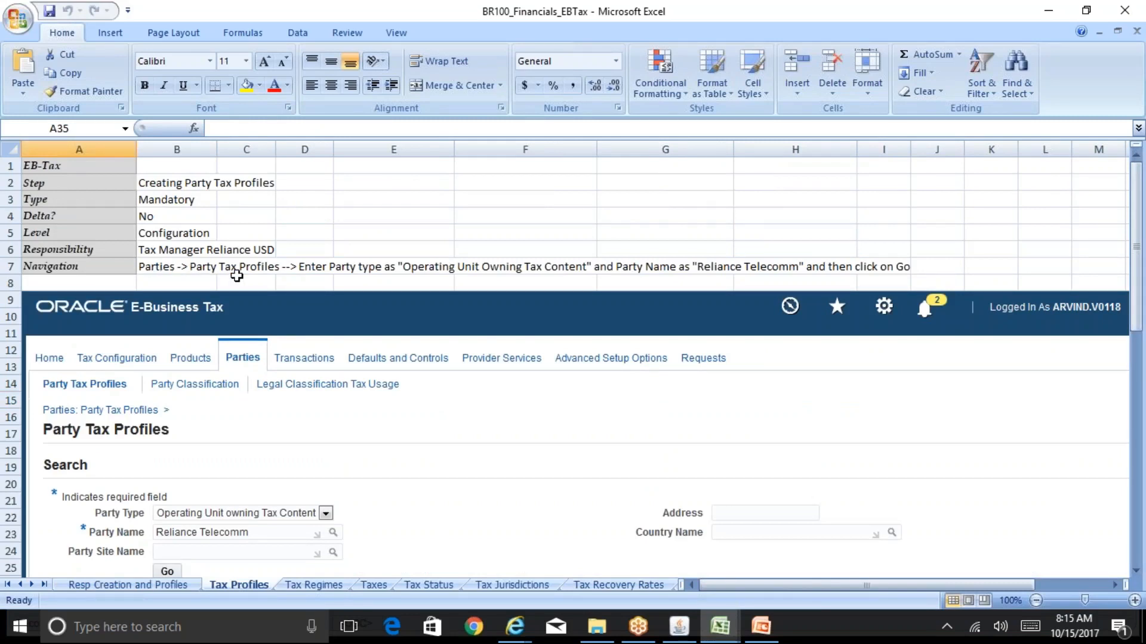
# From the Oracle Applications navigator, open Party Tax Profiles under Parties and bring up its search page in Internet Explorer
pyautogui.click(686, 630)
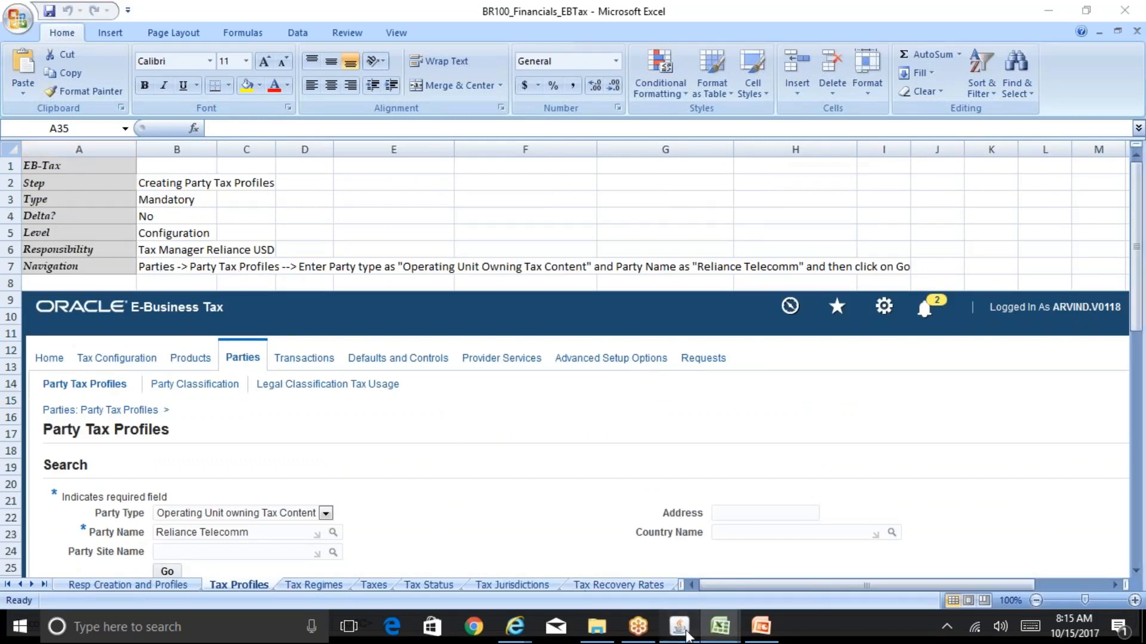
pyautogui.doubleClick(146, 231)
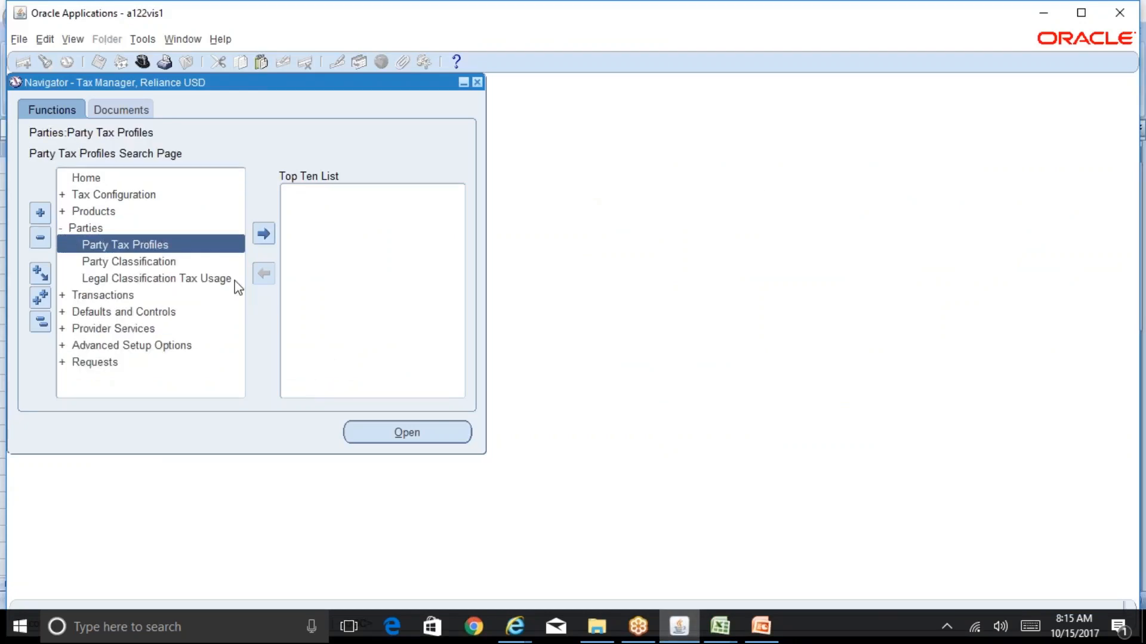
pyautogui.moveTo(518, 630)
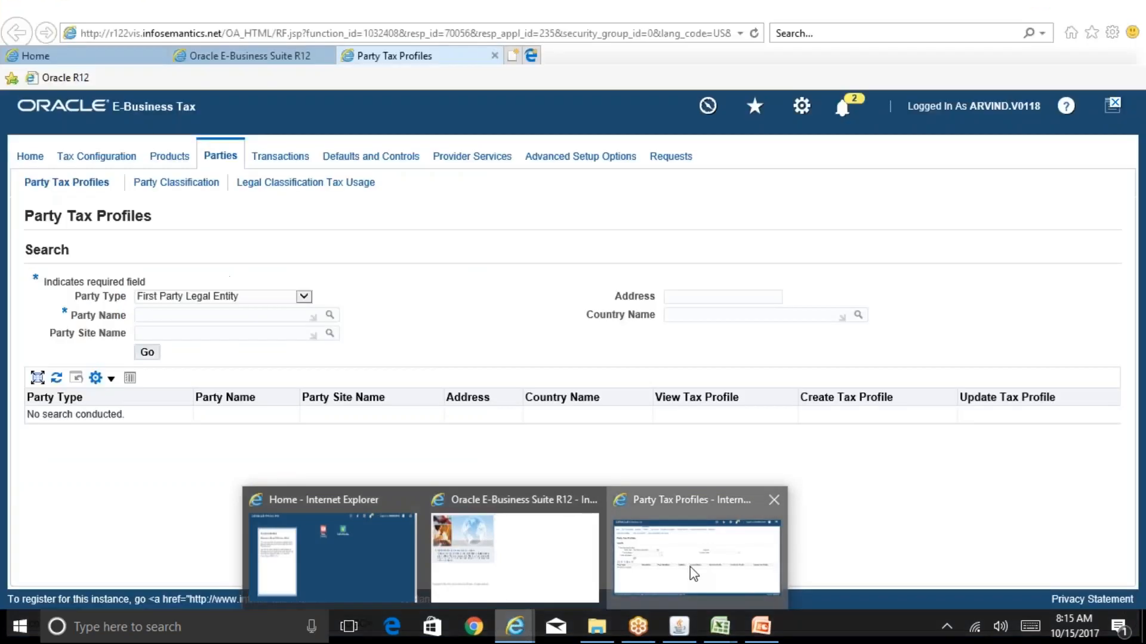
pyautogui.click(690, 567)
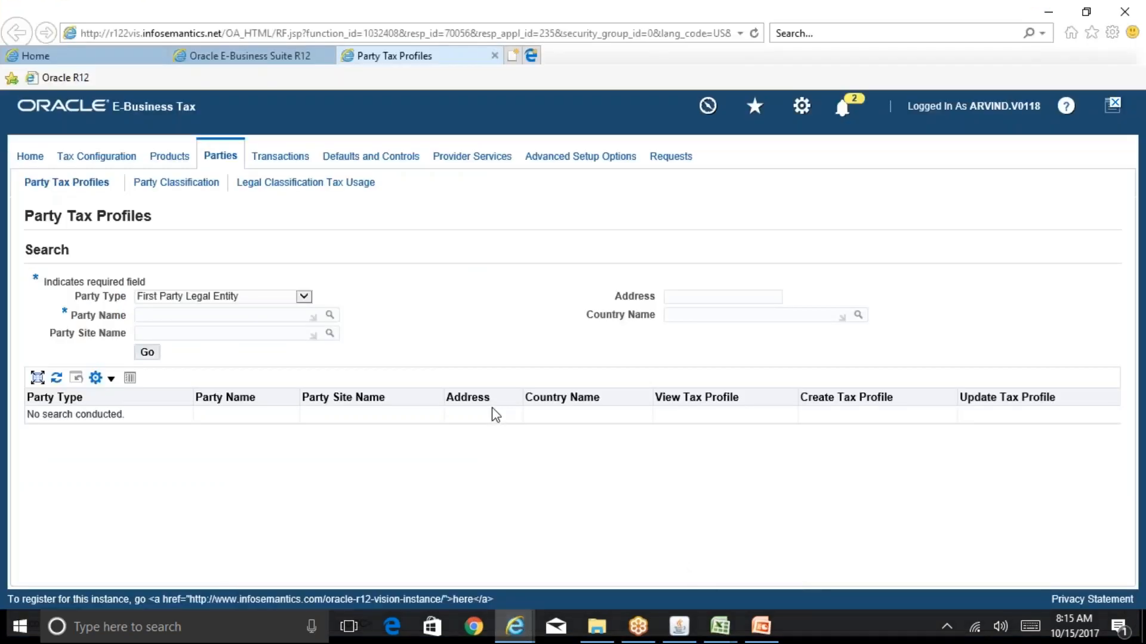
# Recheck the party tax profile instructions in the BR100_Financials_EBTax workbook and return to the Party Tax Profiles page
pyautogui.moveTo(731, 632)
pyautogui.click(792, 574)
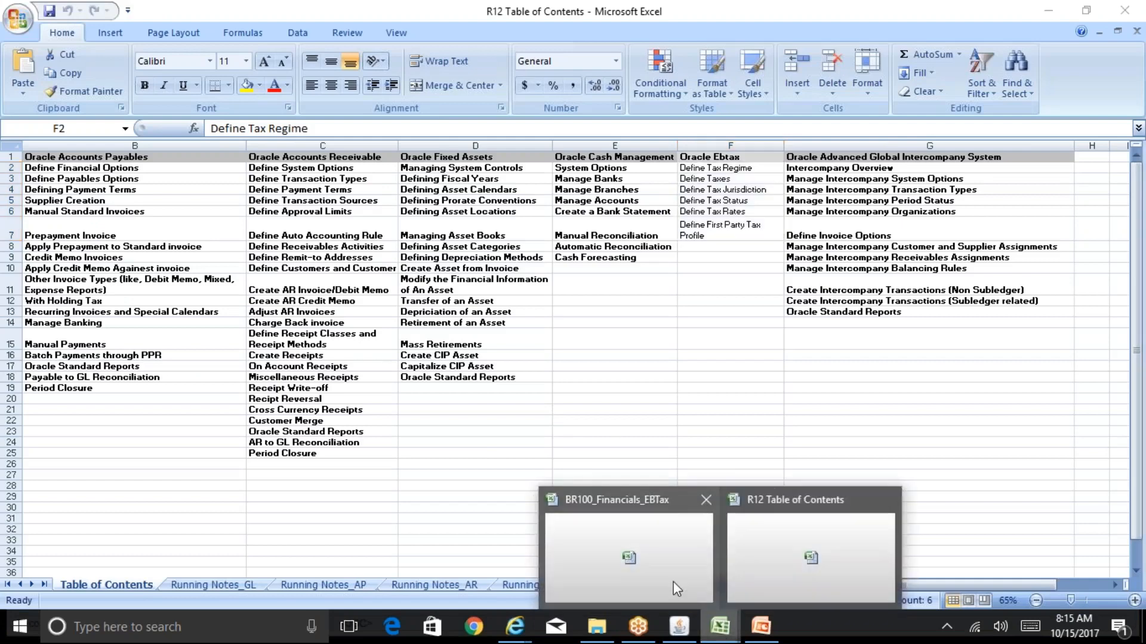
pyautogui.click(674, 581)
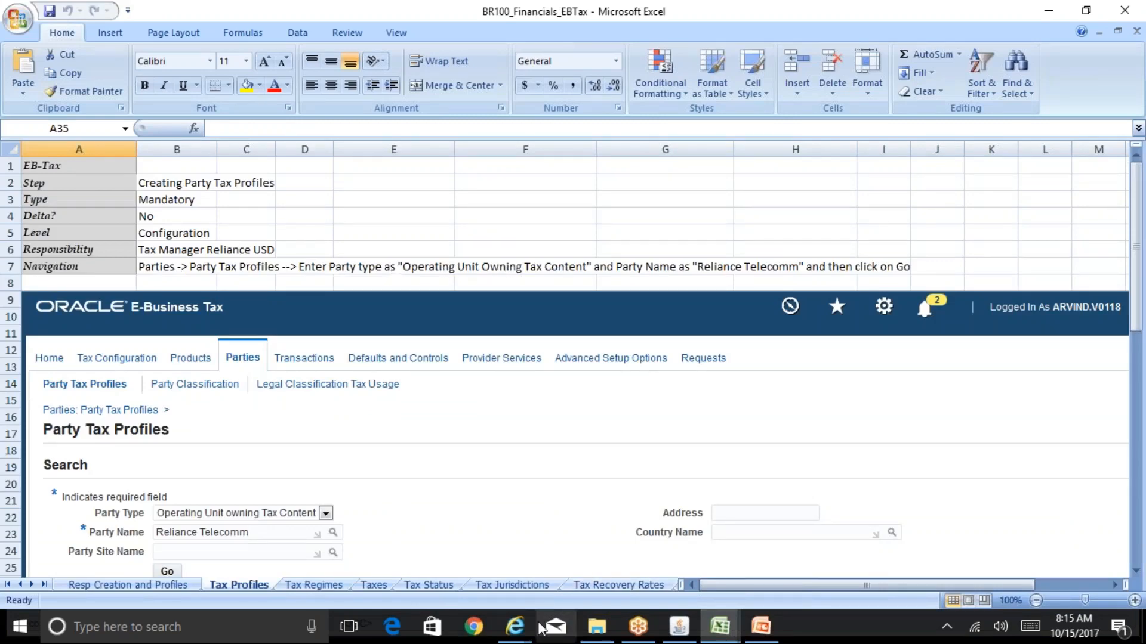
pyautogui.click(515, 627)
pyautogui.click(638, 582)
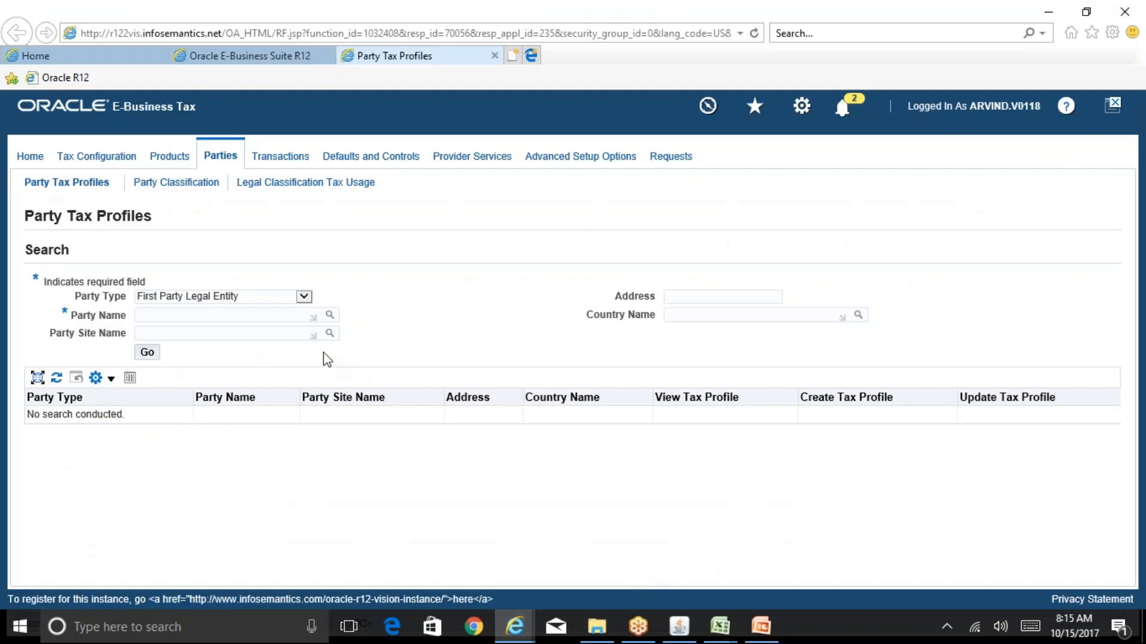
# Compare the available party types with the legal entities and operating units on the Reliance Group Org Structure slide
pyautogui.click(305, 296)
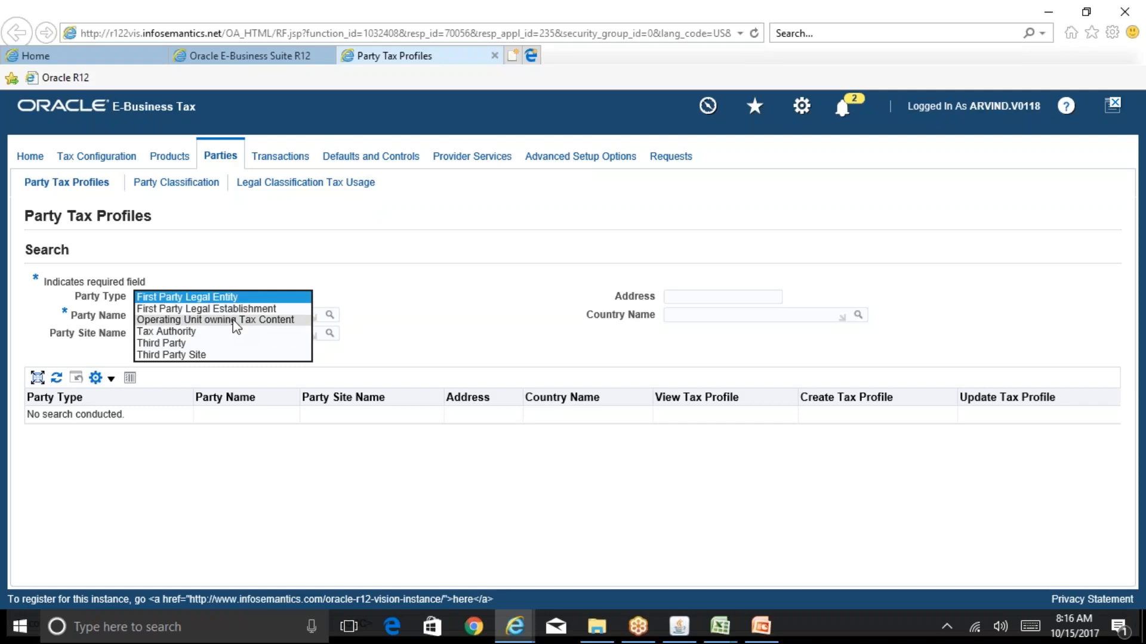
pyautogui.click(761, 632)
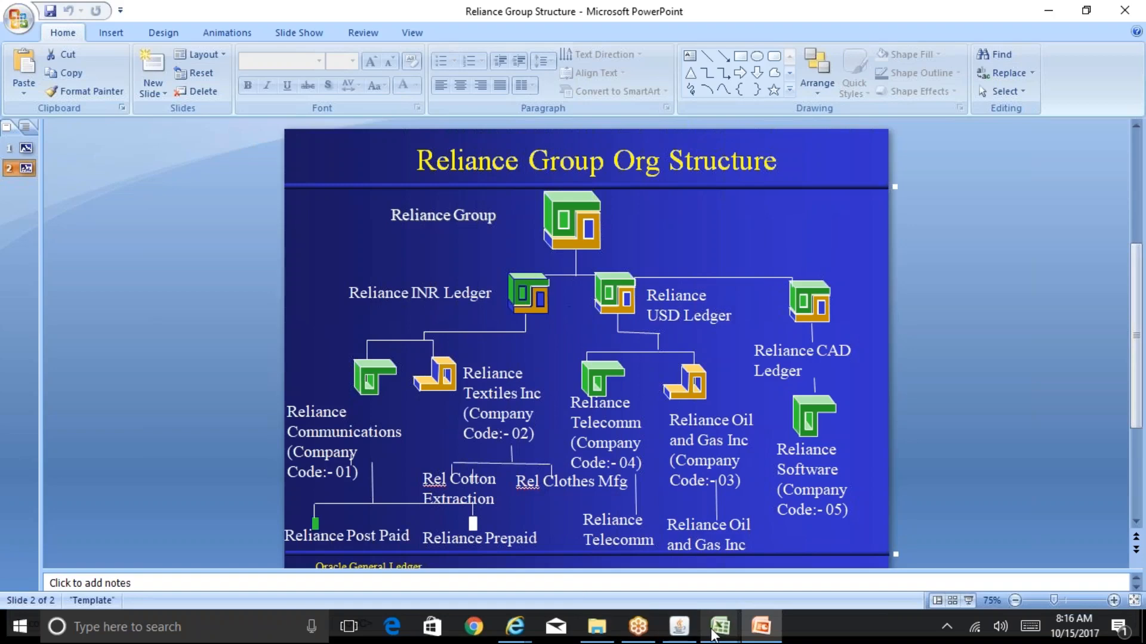
pyautogui.moveTo(514, 626)
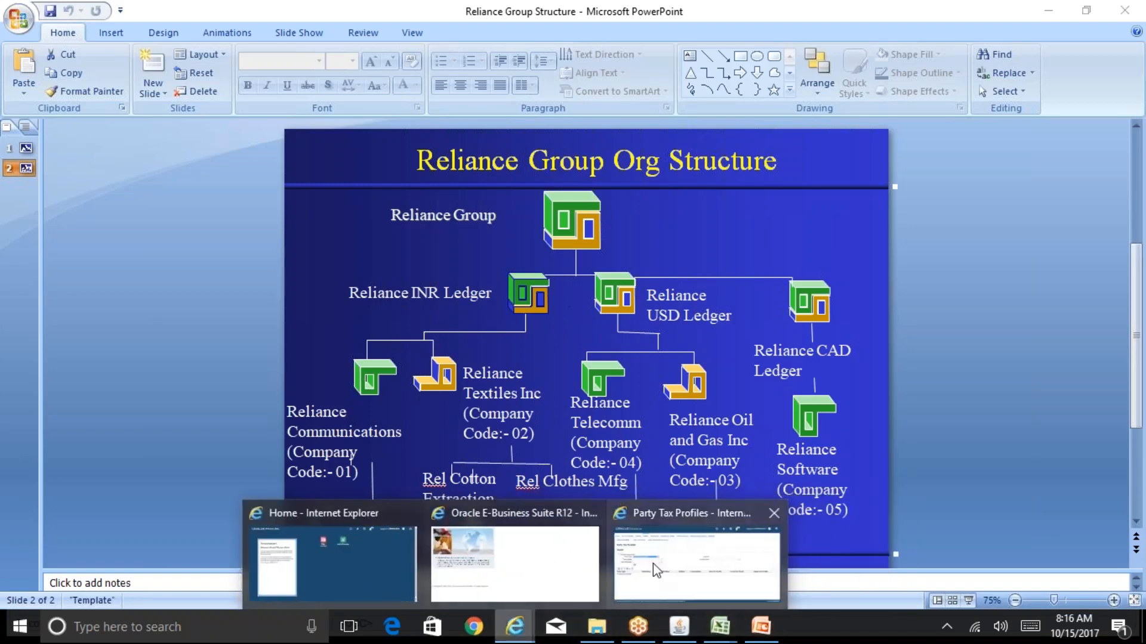
pyautogui.click(653, 563)
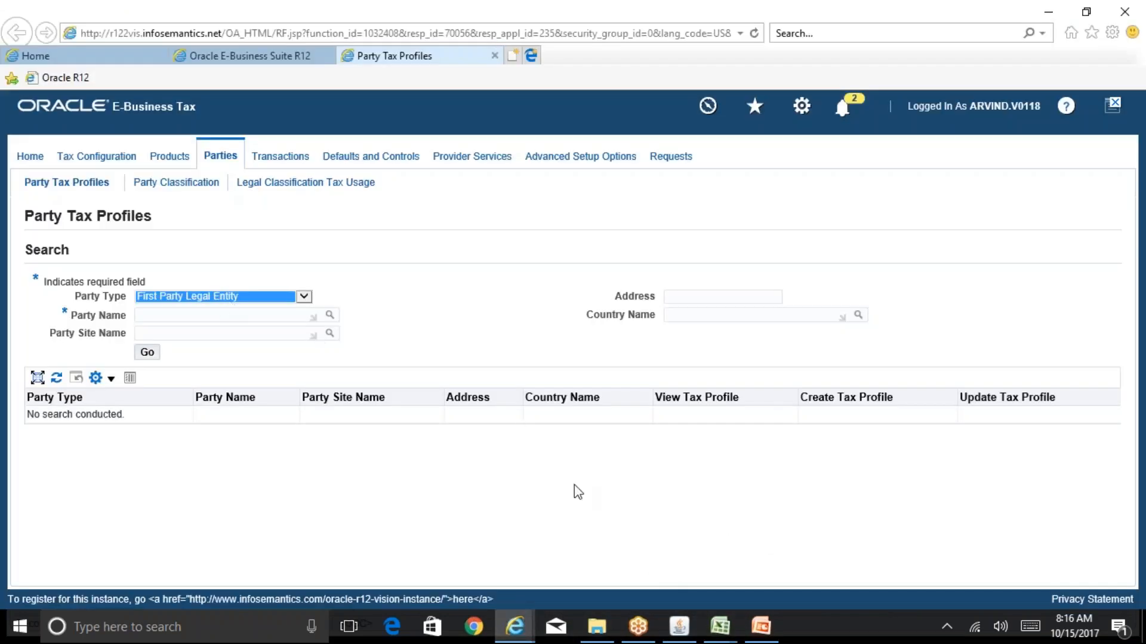
pyautogui.click(769, 634)
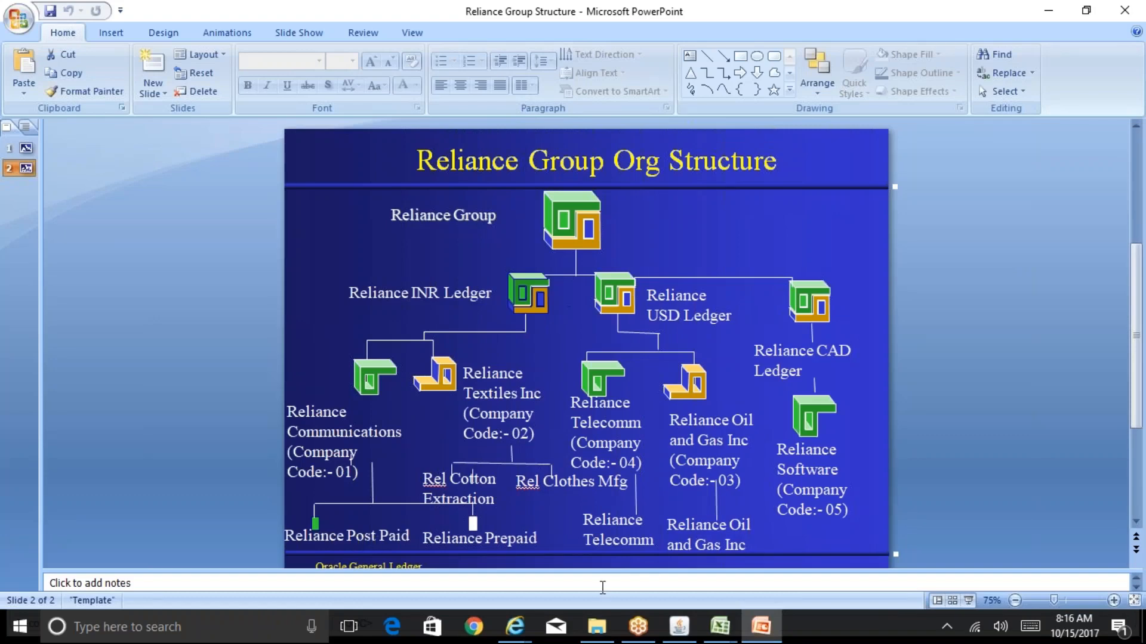
pyautogui.click(514, 627)
pyautogui.click(647, 587)
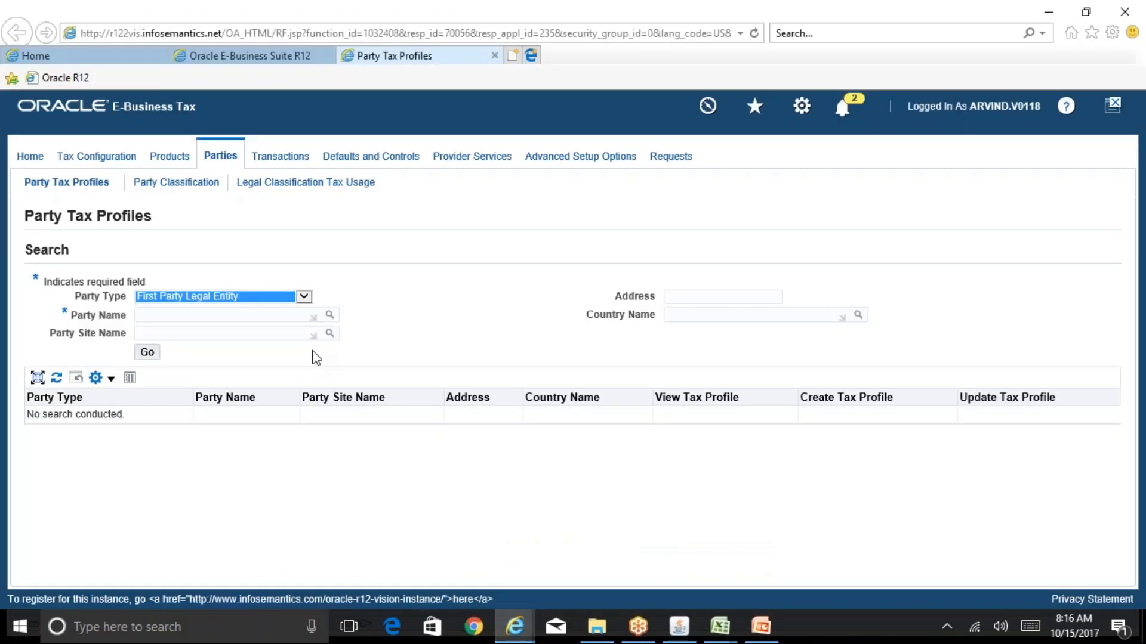
pyautogui.click(272, 298)
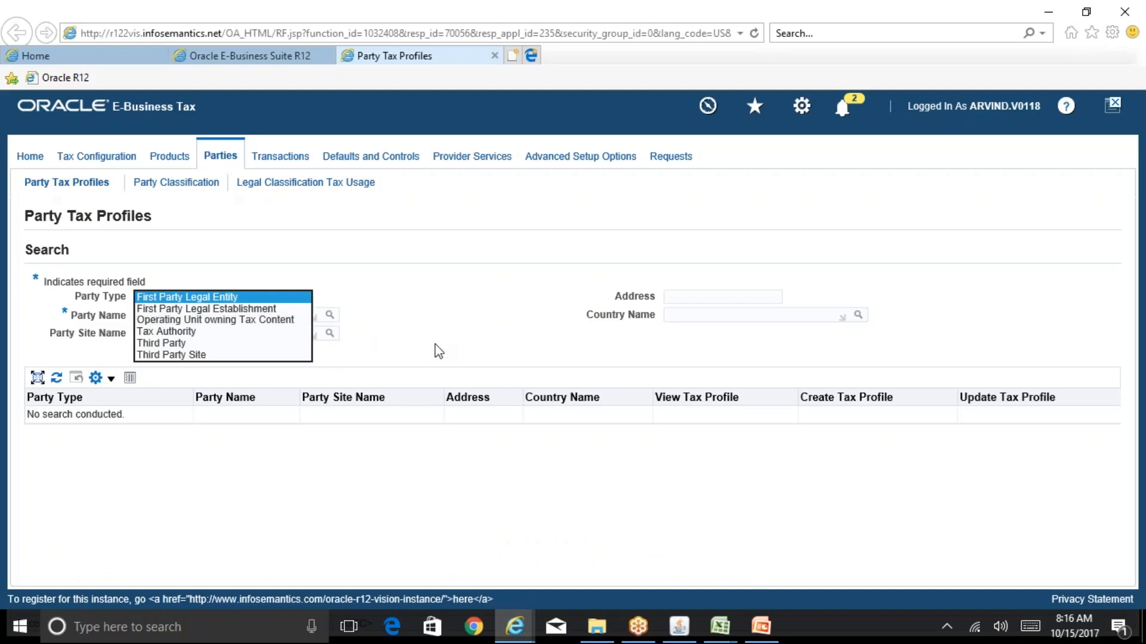
pyautogui.click(759, 627)
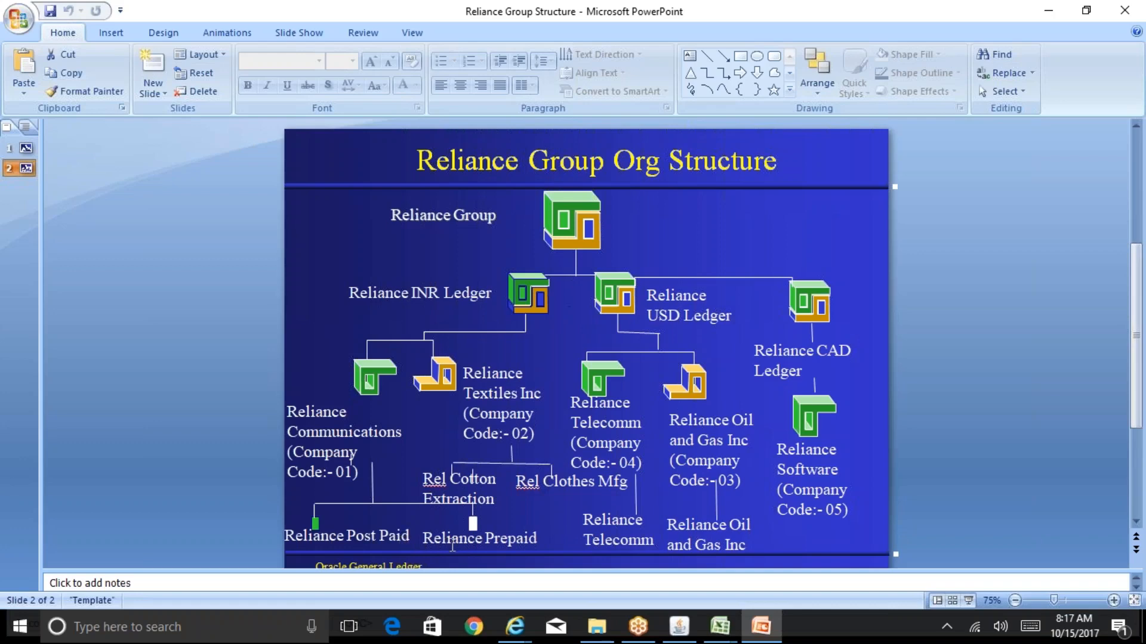
# On the Party Tax Profiles page, set the party type to Operating Unit owning Tax Content and try searching without a party name
pyautogui.moveTo(515, 626)
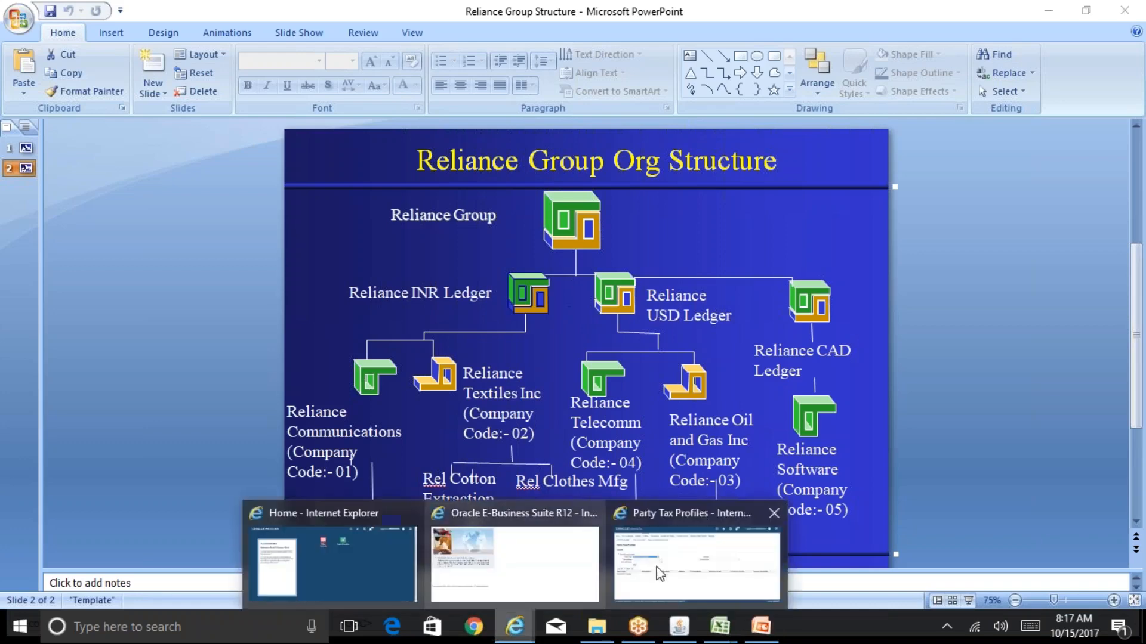
pyautogui.click(690, 567)
pyautogui.click(214, 296)
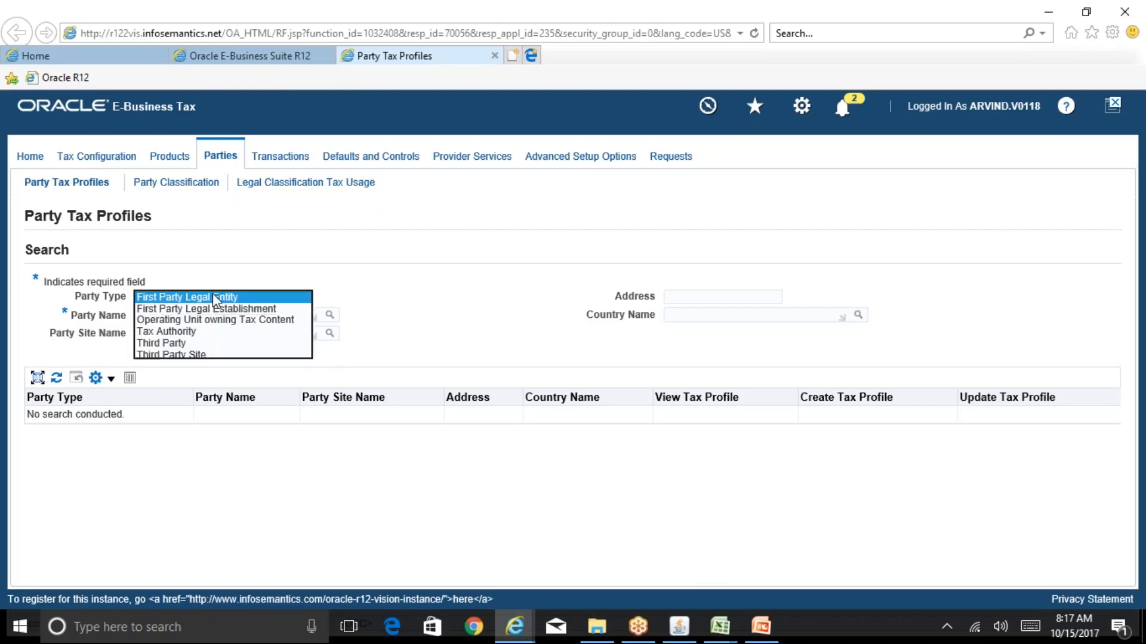
pyautogui.click(216, 321)
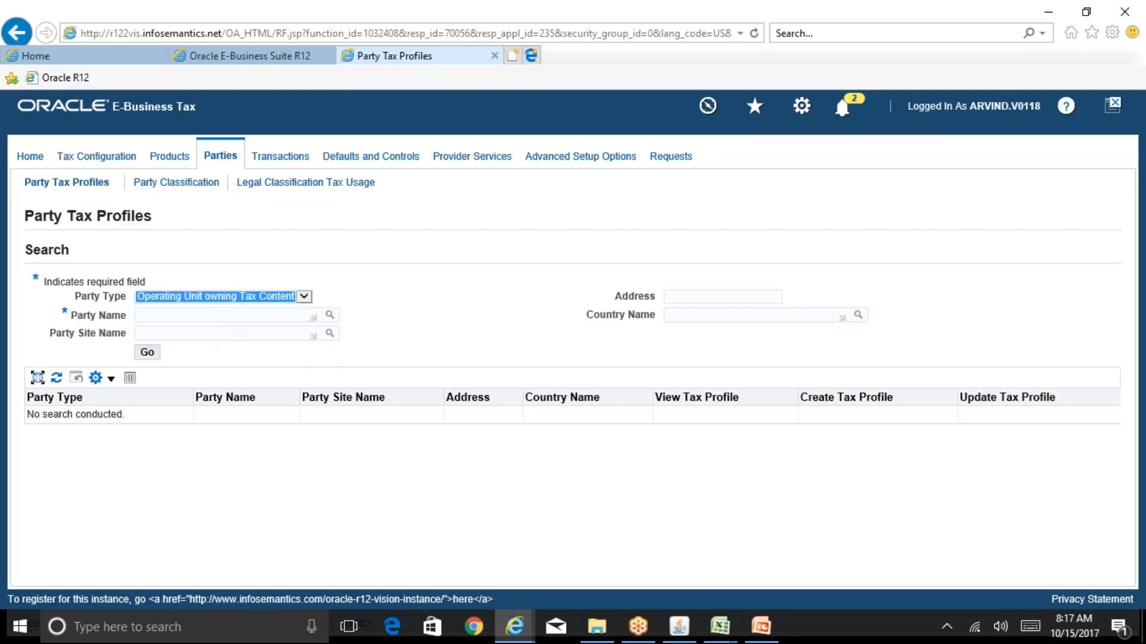
pyautogui.click(148, 353)
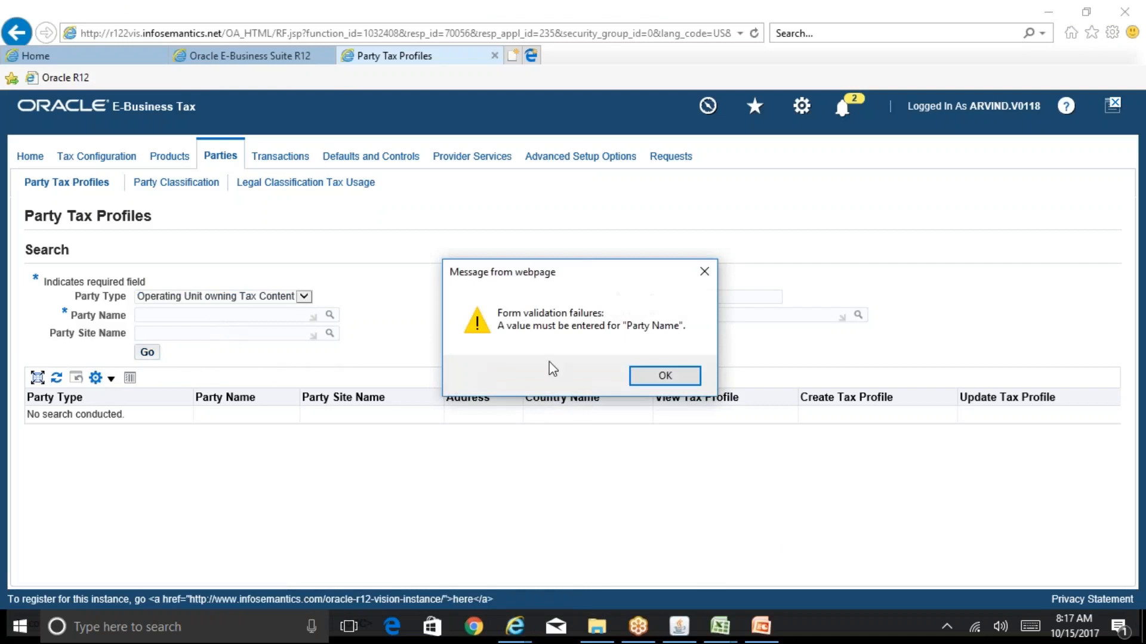
pyautogui.click(670, 376)
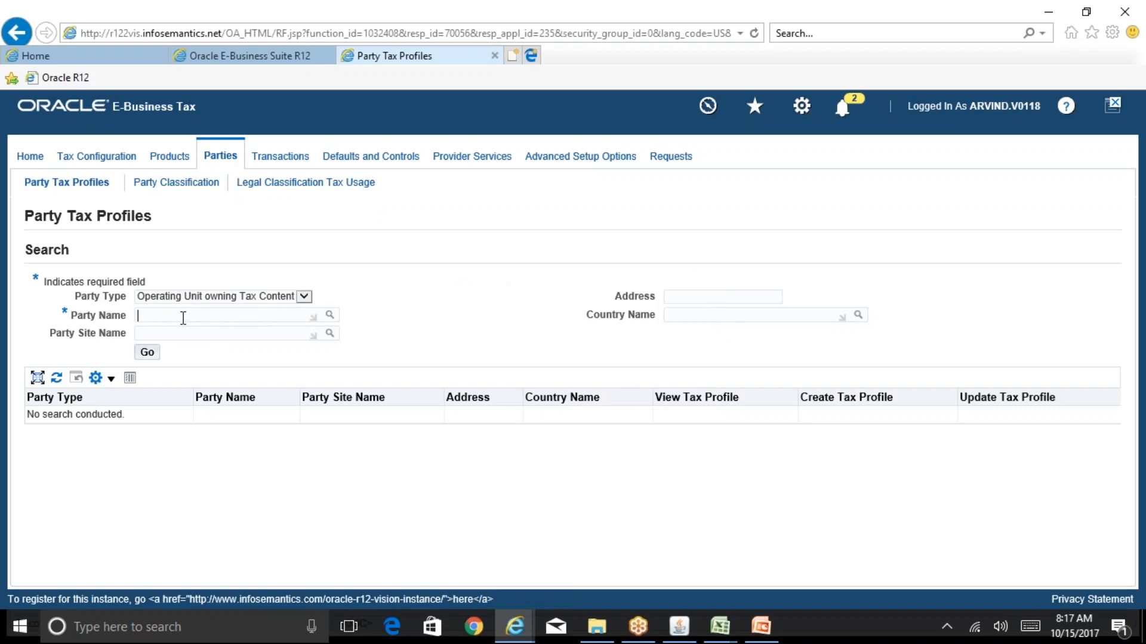
# Search the party tax profiles for Reliance Telecomm with party type Operating Unit owning Tax Content, entering the party name as rel%Tel%
pyautogui.click(207, 297)
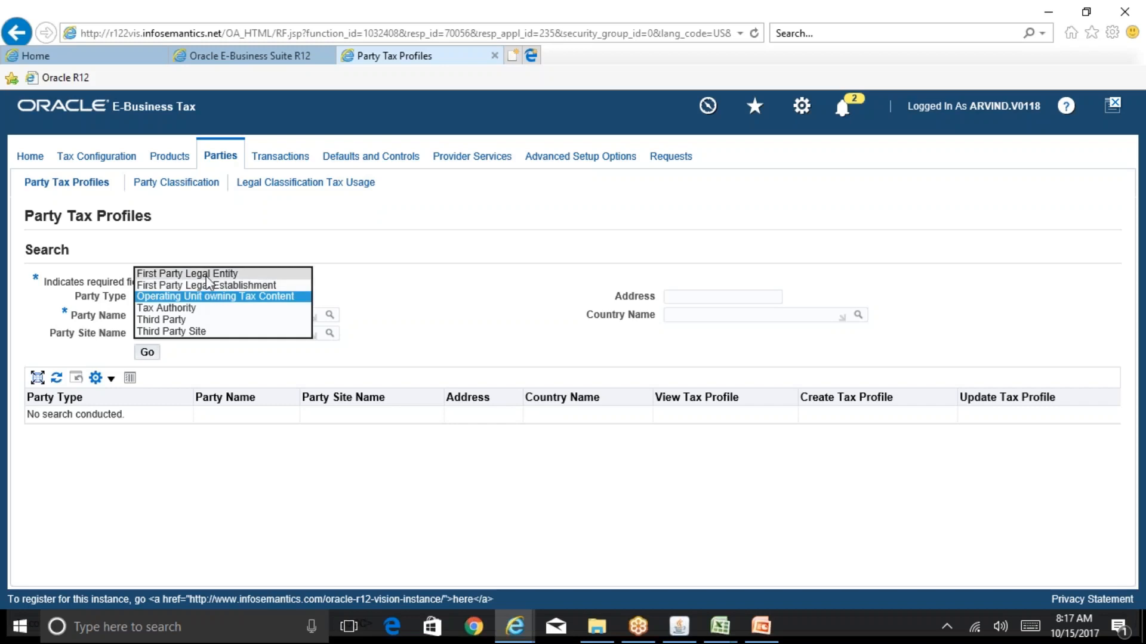
pyautogui.click(206, 297)
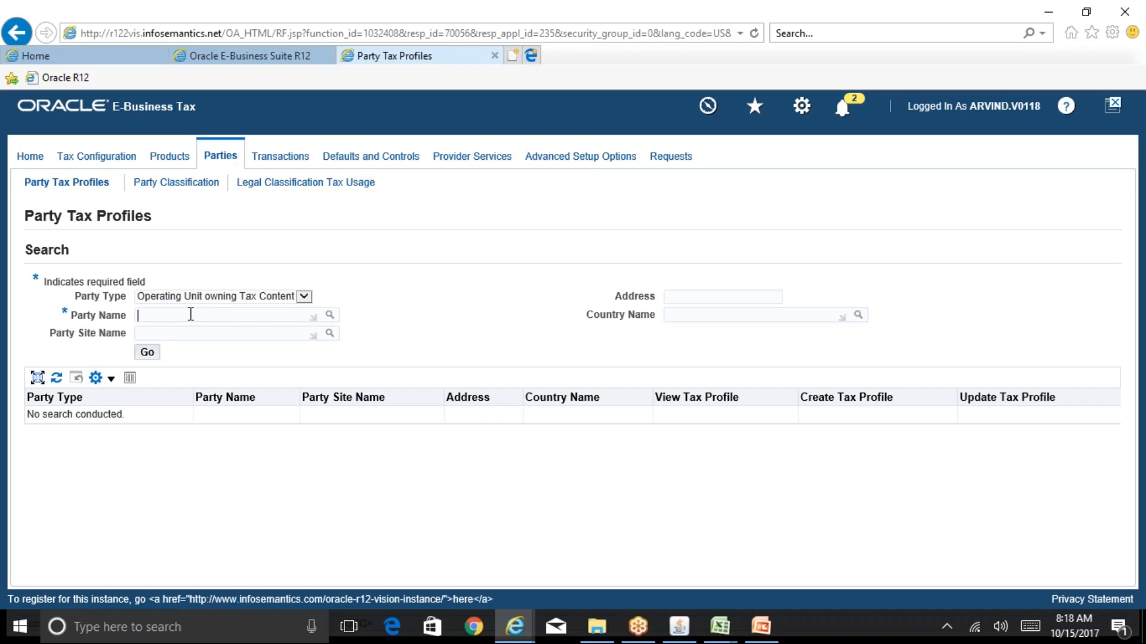
pyautogui.write('rel%Tel%')
pyautogui.press('Tab')
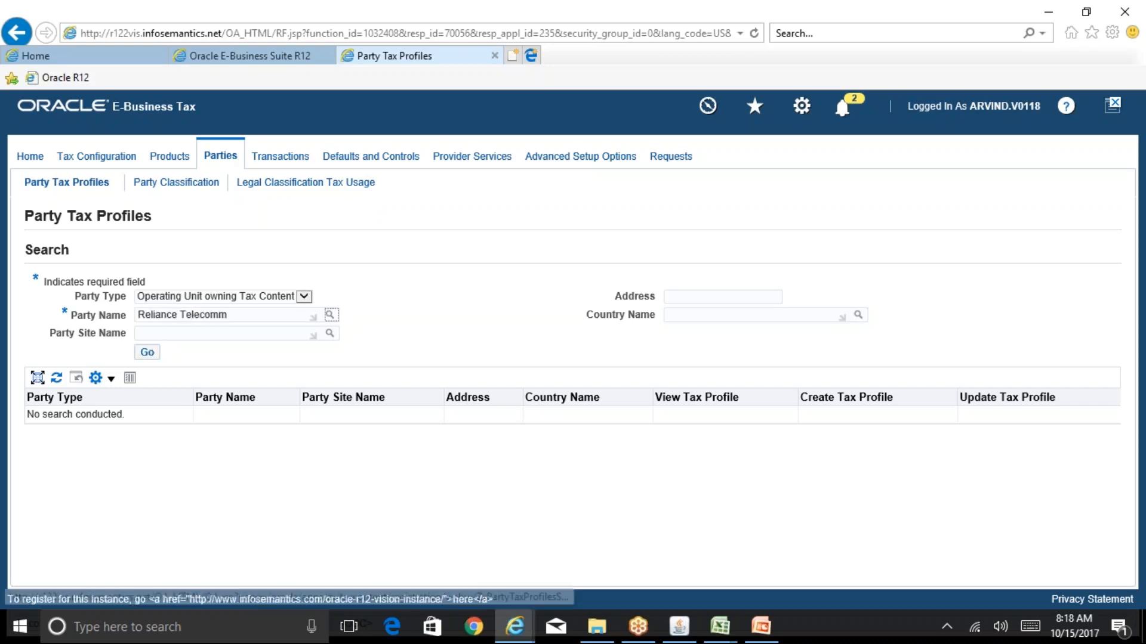
pyautogui.click(148, 353)
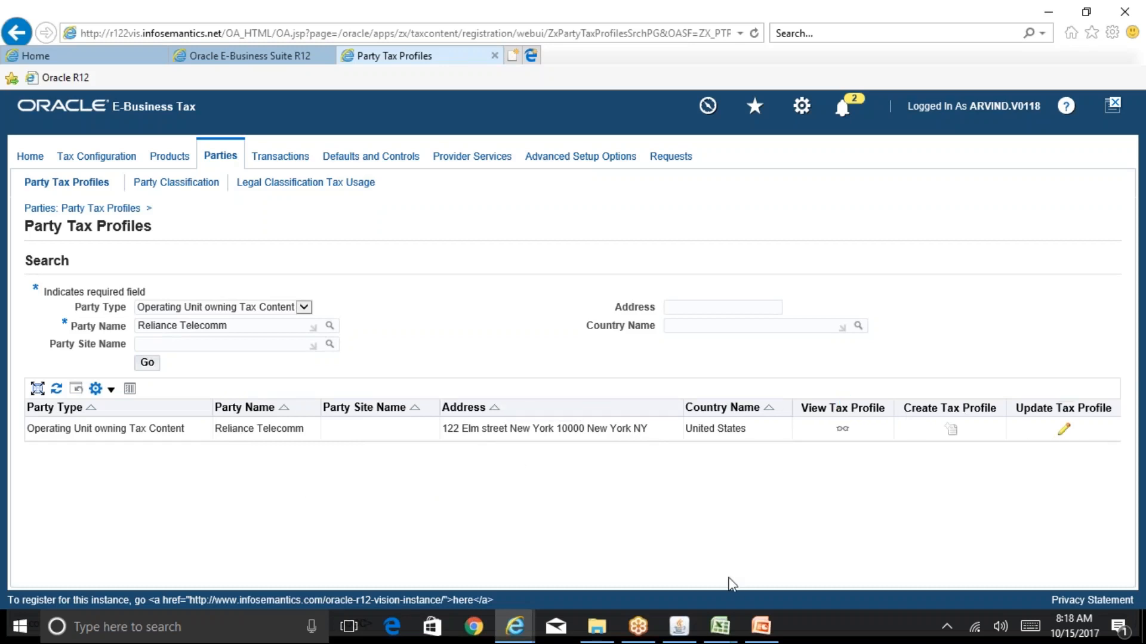
# Check the create tax profile instruction on the Tax Profiles sheet of BR100_Financials_EBTax and return to the Party Tax Profiles page in Internet Explorer
pyautogui.moveTo(727, 632)
pyautogui.click(796, 563)
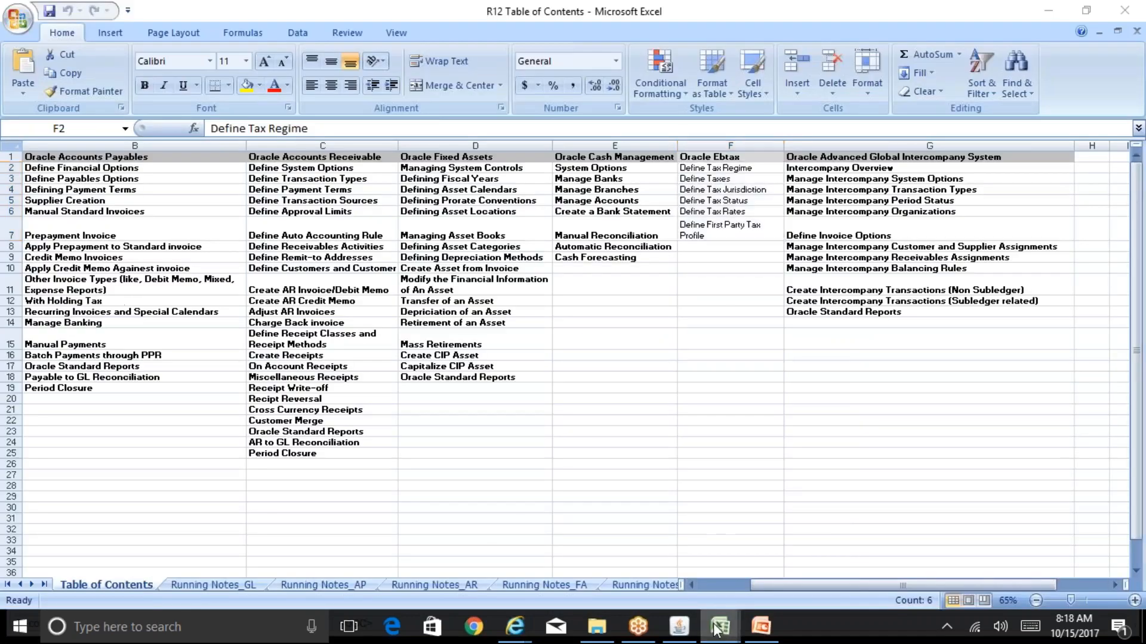
pyautogui.click(644, 588)
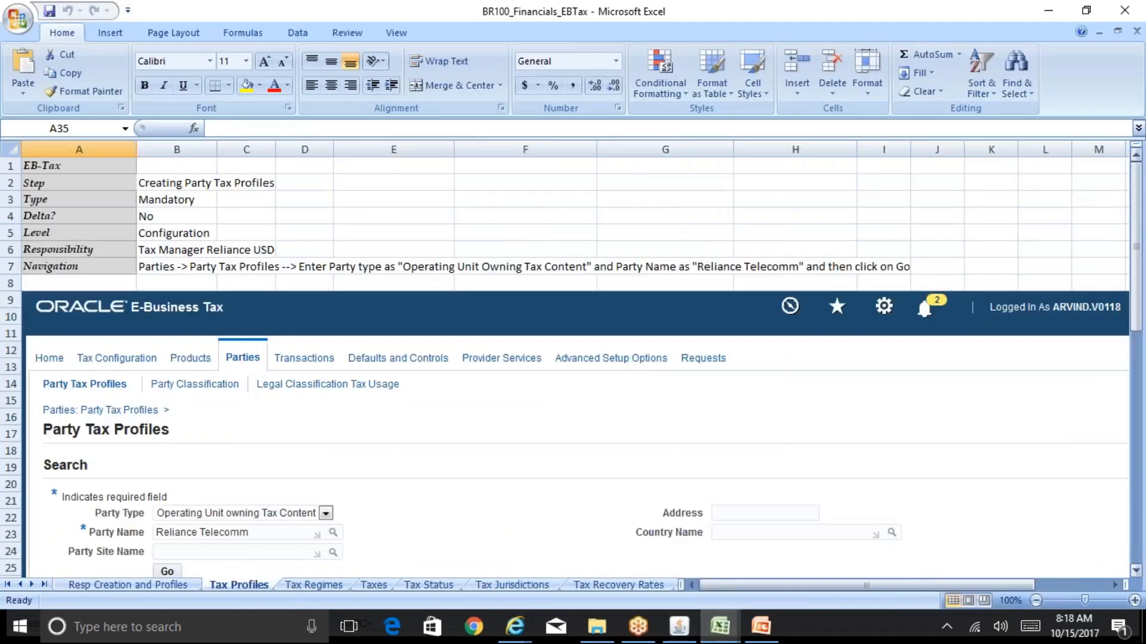
pyautogui.moveTo(1138, 235); pyautogui.dragTo(1144, 305)
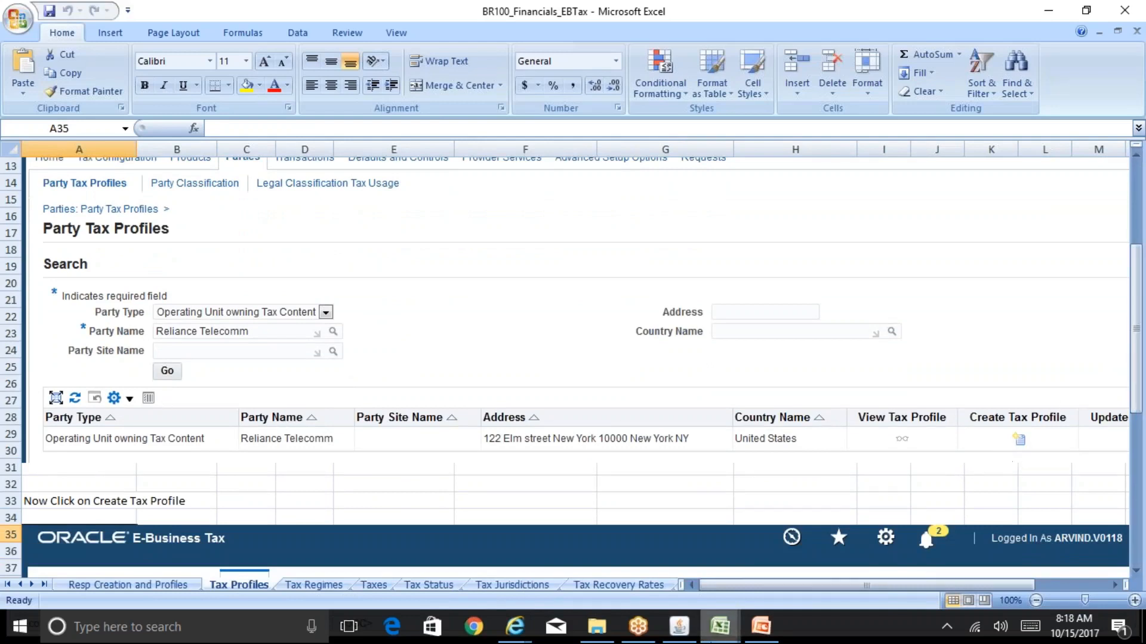
pyautogui.moveTo(515, 626)
pyautogui.click(691, 579)
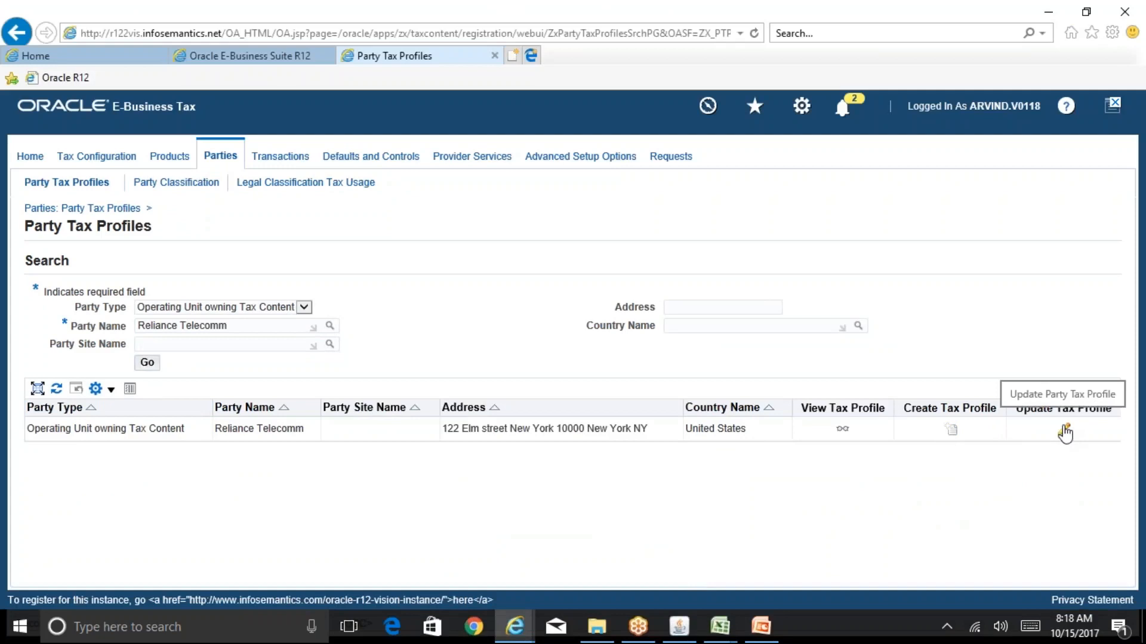
# Open Reliance Telecomm's tax profile for update, read the tip on Use Subscription of the Legal Entity, and leave without applying changes
pyautogui.click(1065, 431)
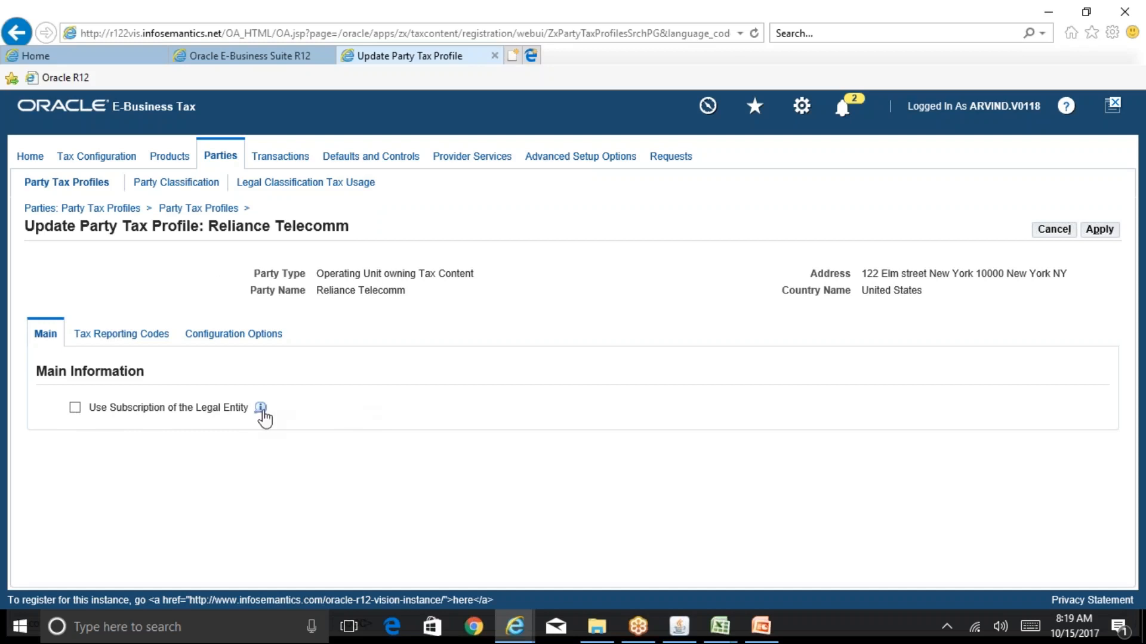
pyautogui.moveTo(261, 411)
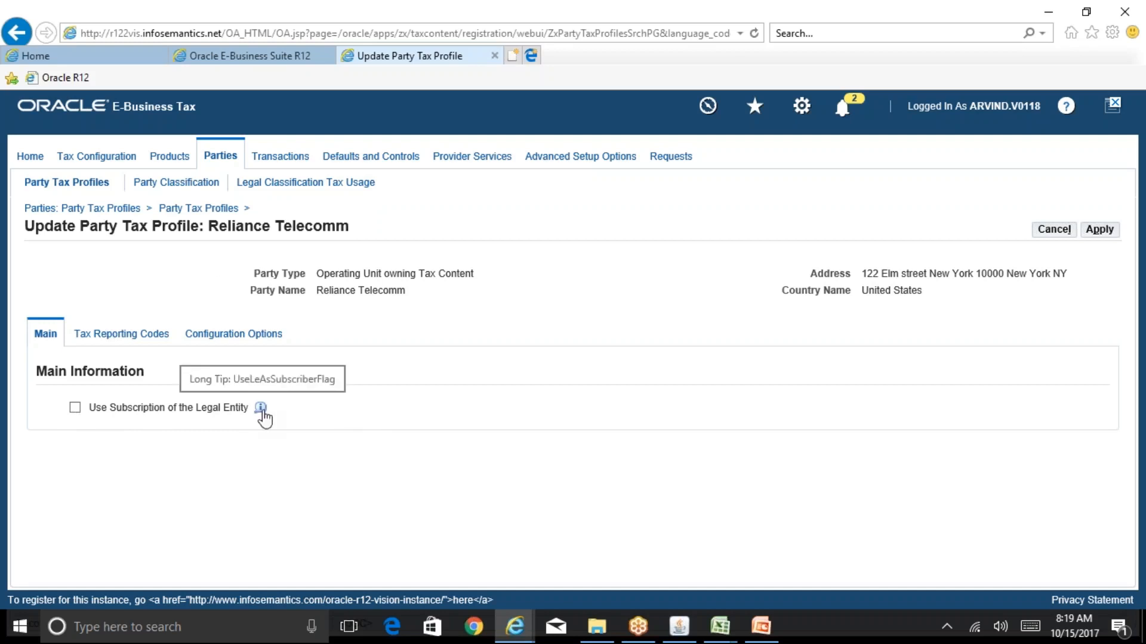
pyautogui.click(261, 408)
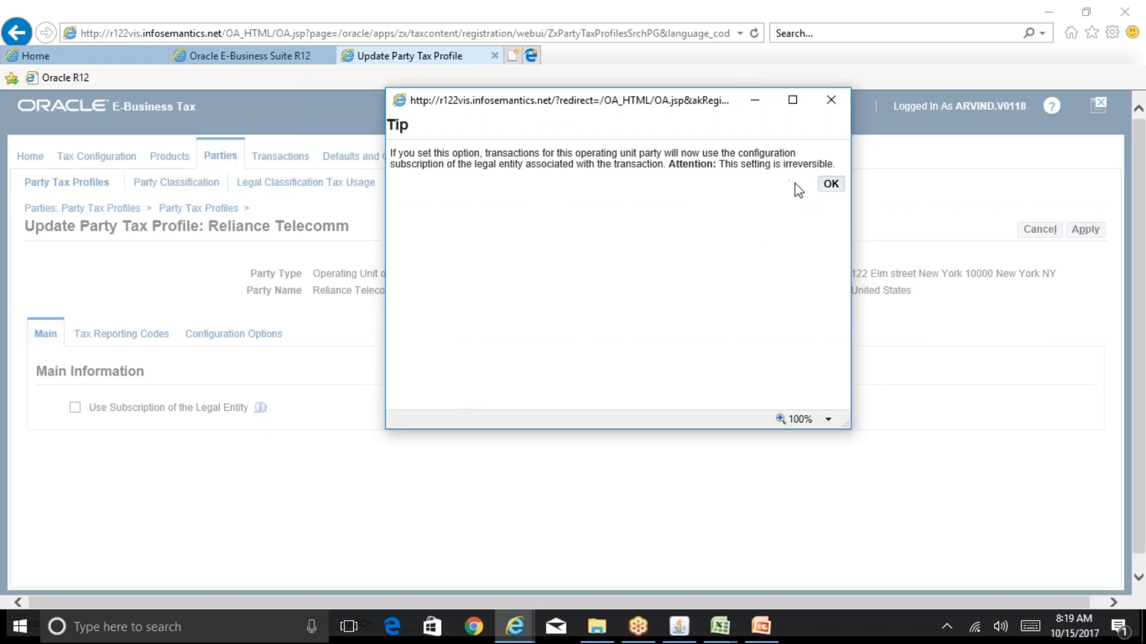
pyautogui.click(828, 188)
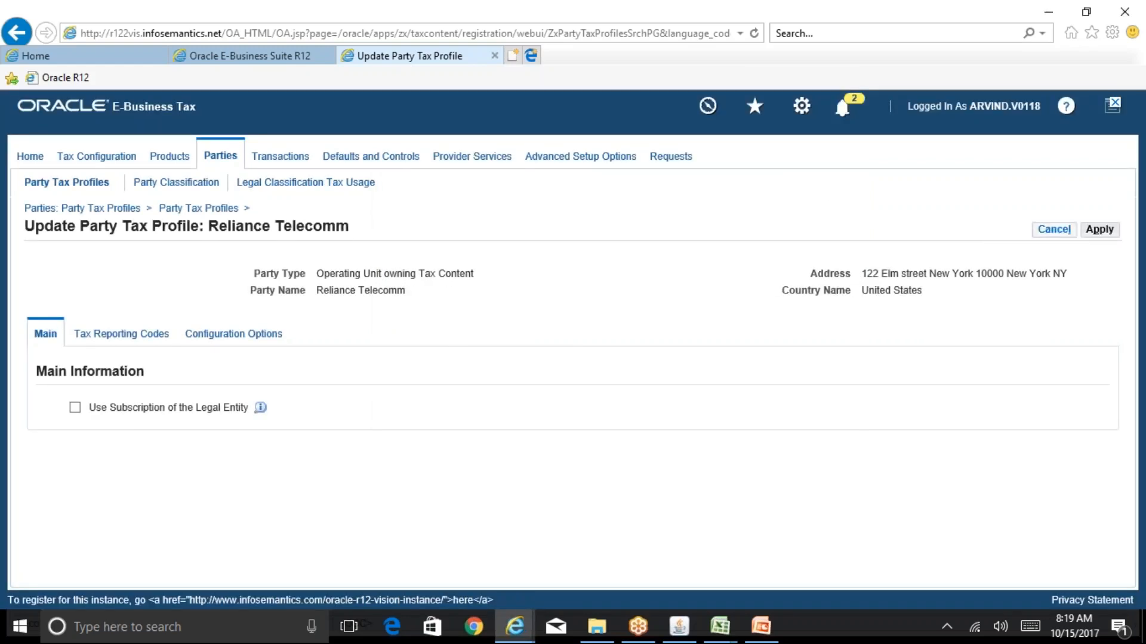
pyautogui.click(1054, 231)
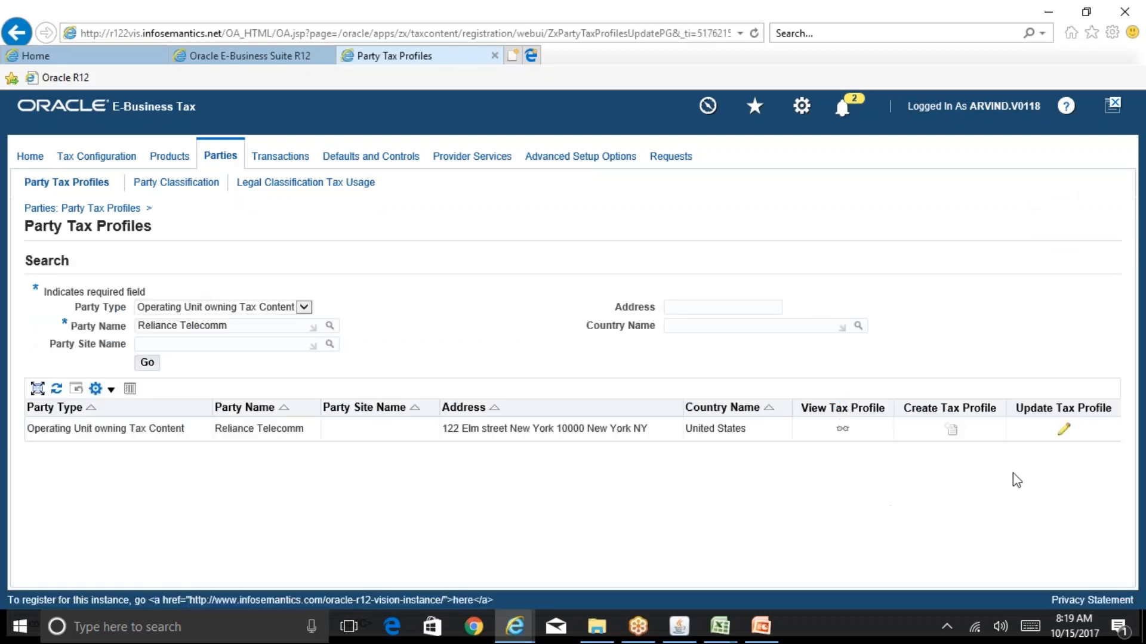
# In the BR100_Financials_EBTax workbook, read the rest of the Tax Profiles sheet and the navigation path on the Tax Regimes sheet
pyautogui.moveTo(719, 627)
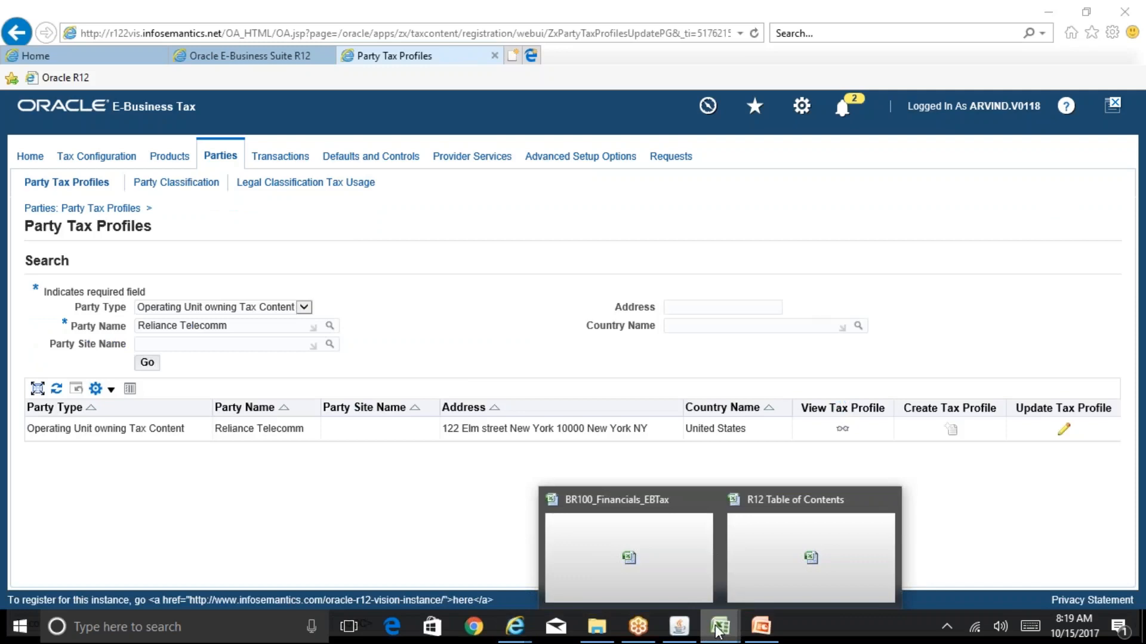
pyautogui.click(664, 571)
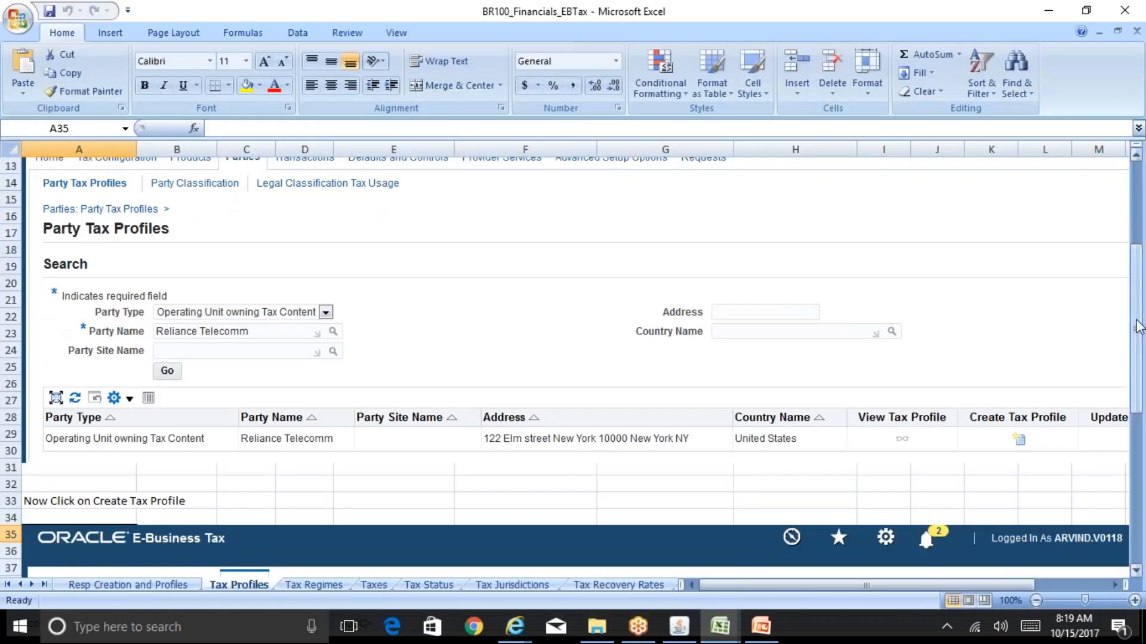
pyautogui.moveTo(1140, 329); pyautogui.dragTo(1141, 418)
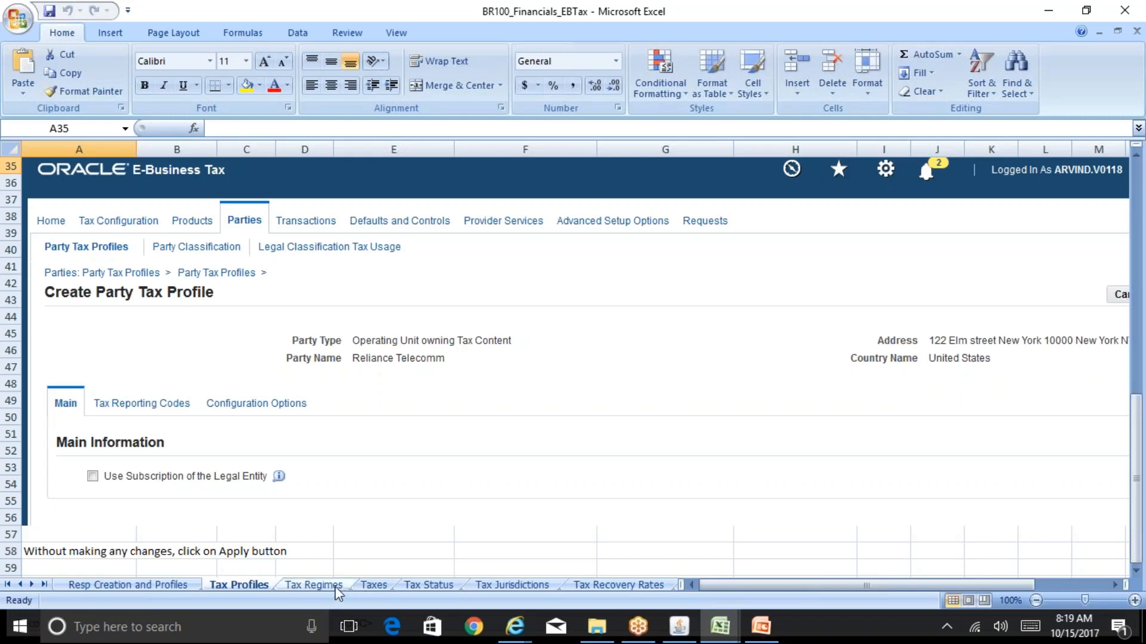
pyautogui.click(314, 585)
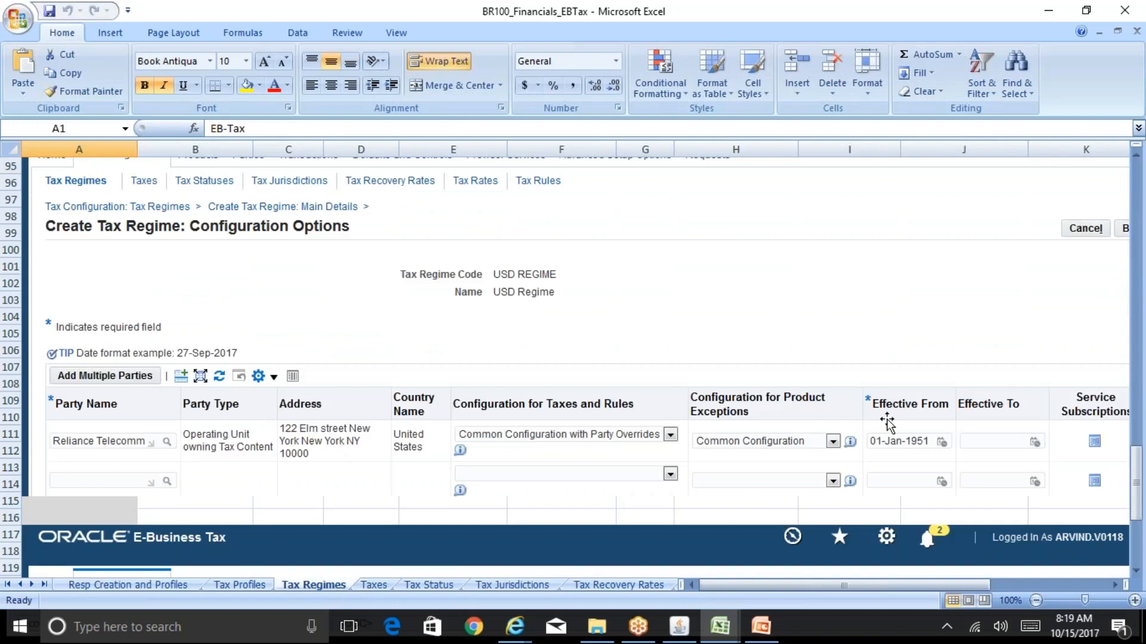
pyautogui.moveTo(1138, 488); pyautogui.dragTo(1139, 197)
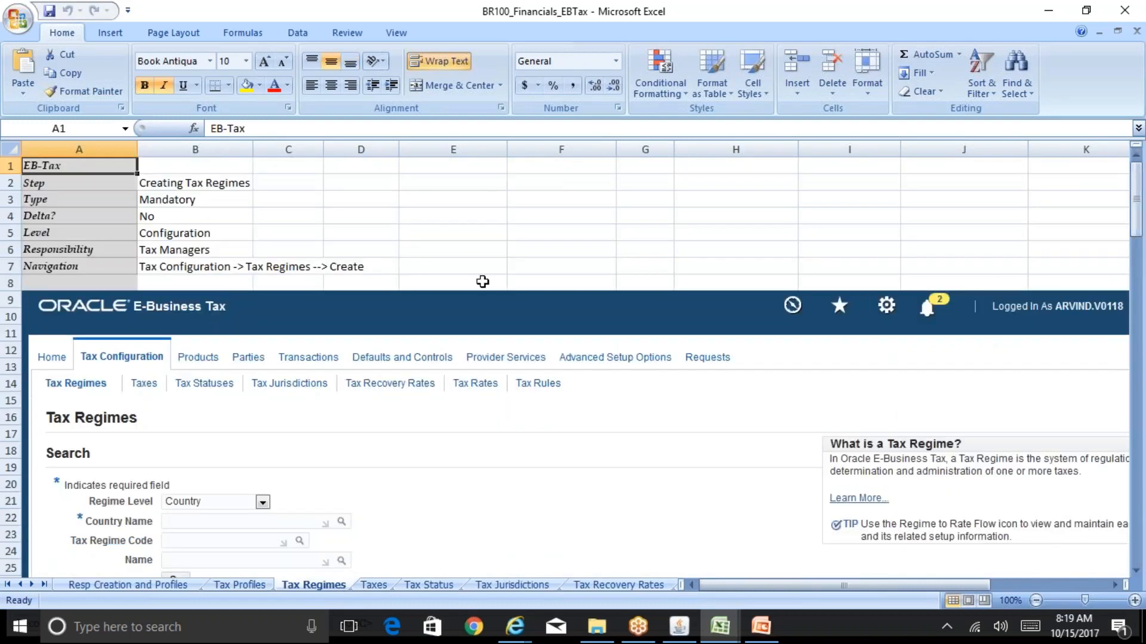
pyautogui.click(181, 272)
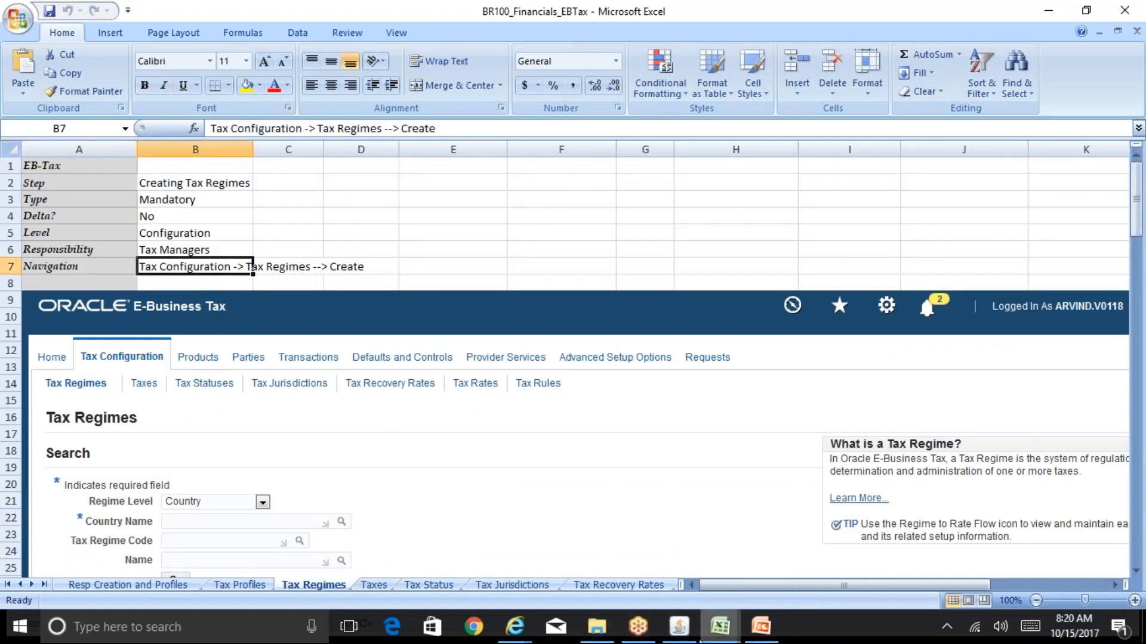
# In the Oracle Applications navigator, collapse the function list and open Tax Regimes under Tax Configuration
pyautogui.click(696, 640)
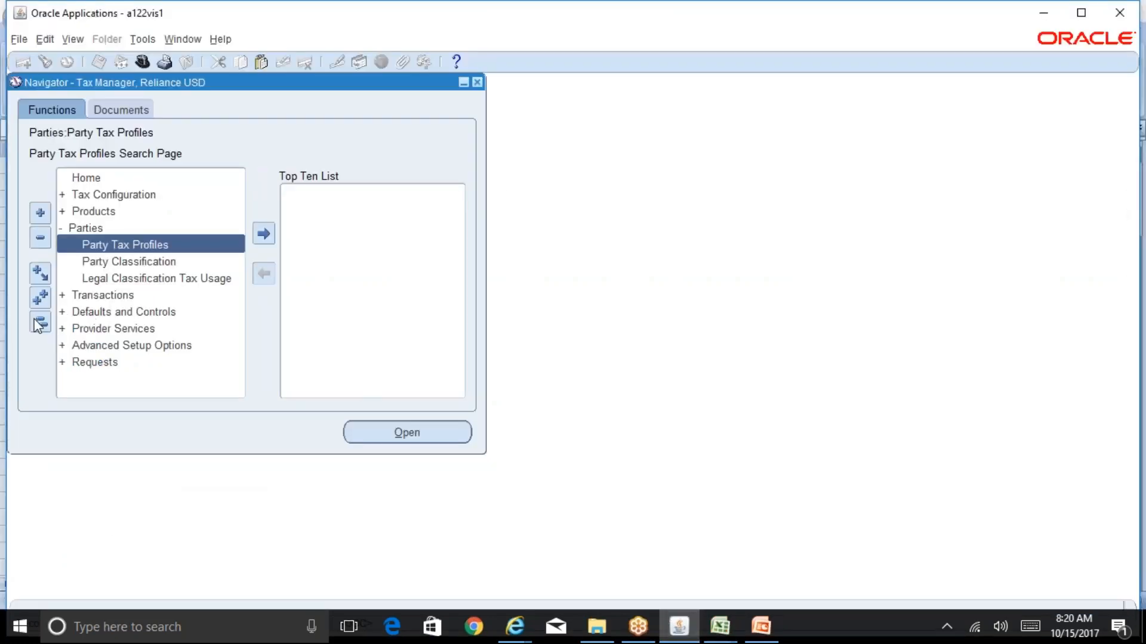
pyautogui.click(40, 322)
pyautogui.doubleClick(132, 196)
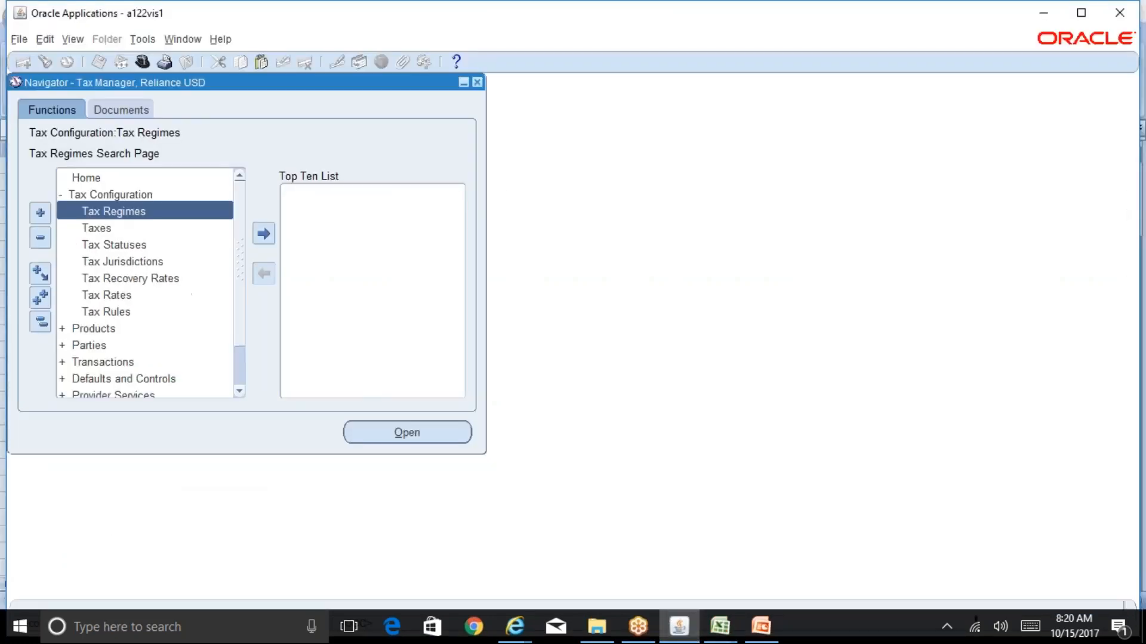
pyautogui.doubleClick(141, 216)
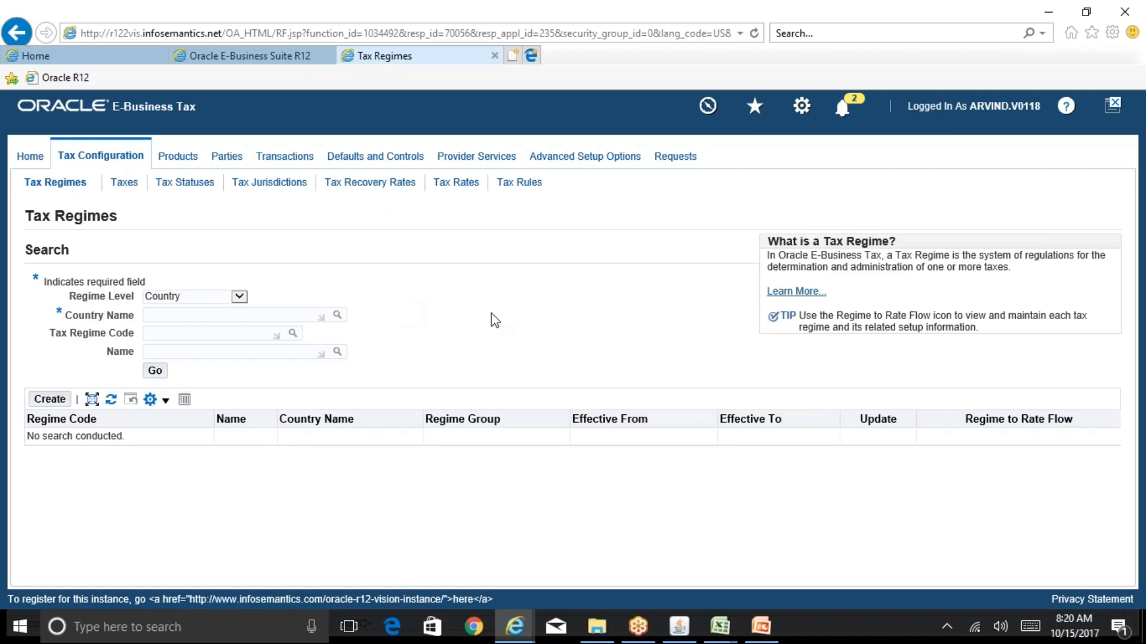
# Consult the Reliance Group Org Structure slide in PowerPoint and return to the Tax Regimes page in Internet Explorer
pyautogui.click(762, 626)
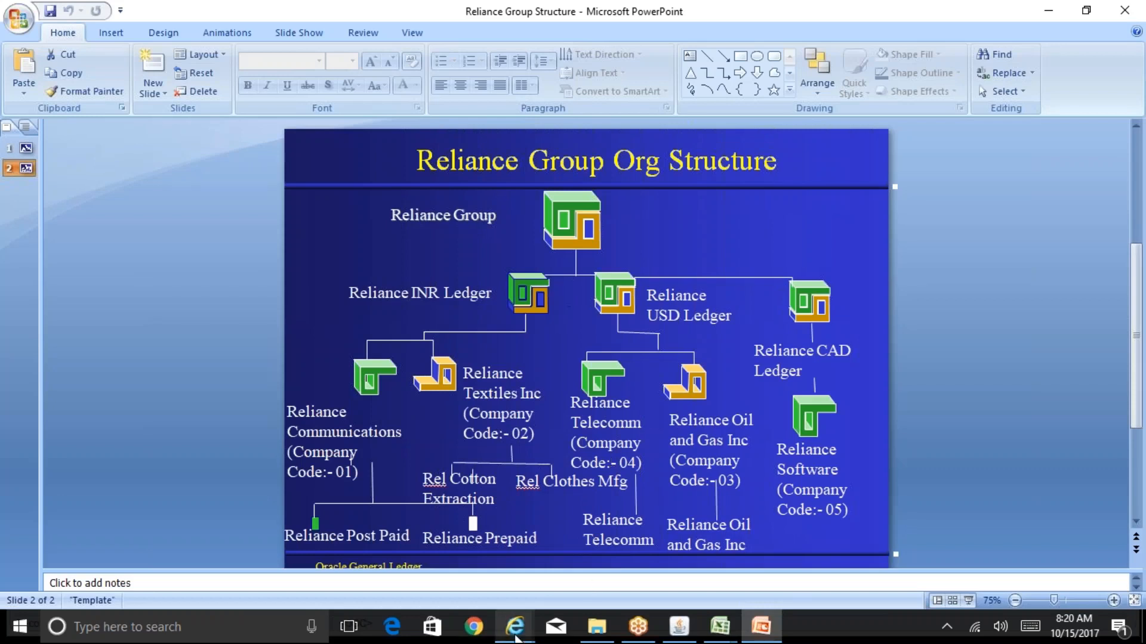
pyautogui.click(515, 629)
pyautogui.click(677, 580)
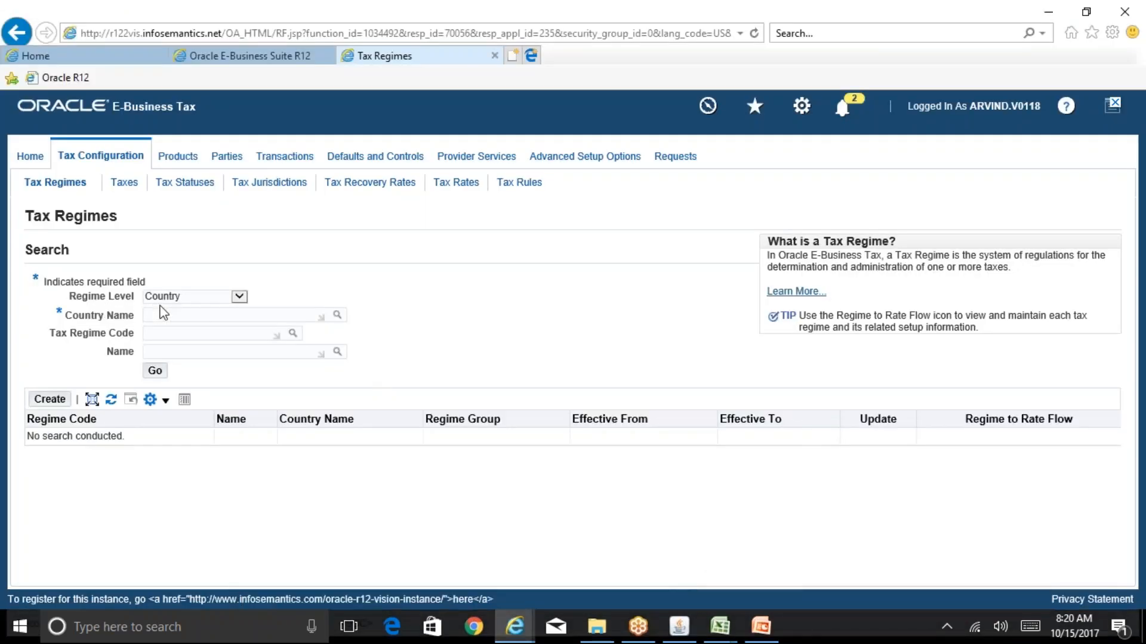
# Search for country-level tax regimes with United States as the country name
pyautogui.write('united states')
pyautogui.press('Tab')
pyautogui.press('Return')
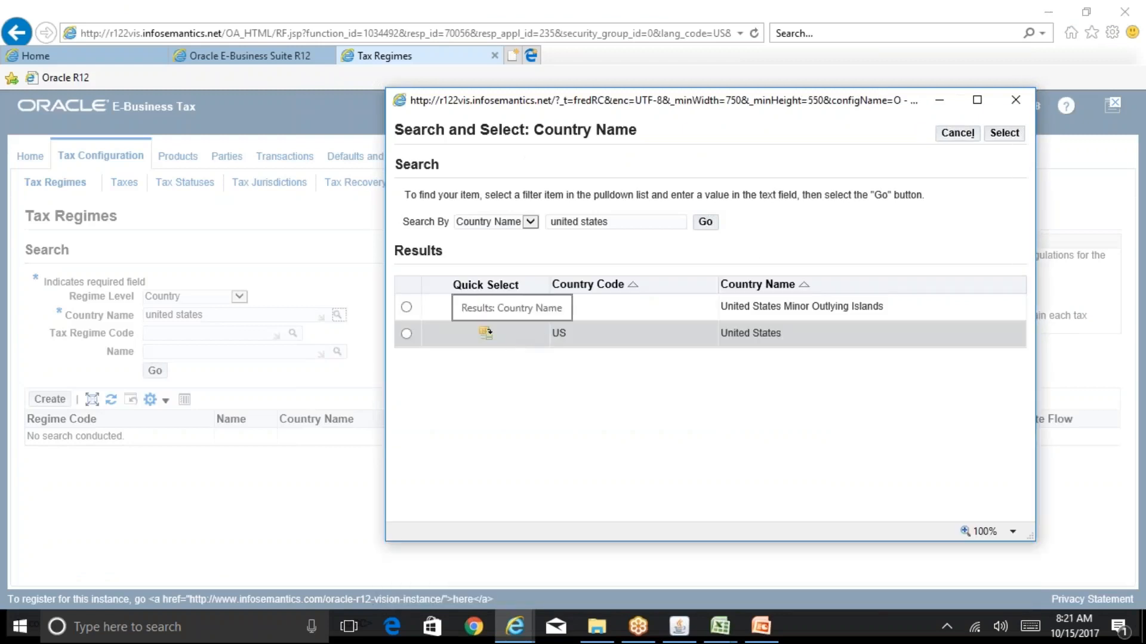
pyautogui.click(485, 333)
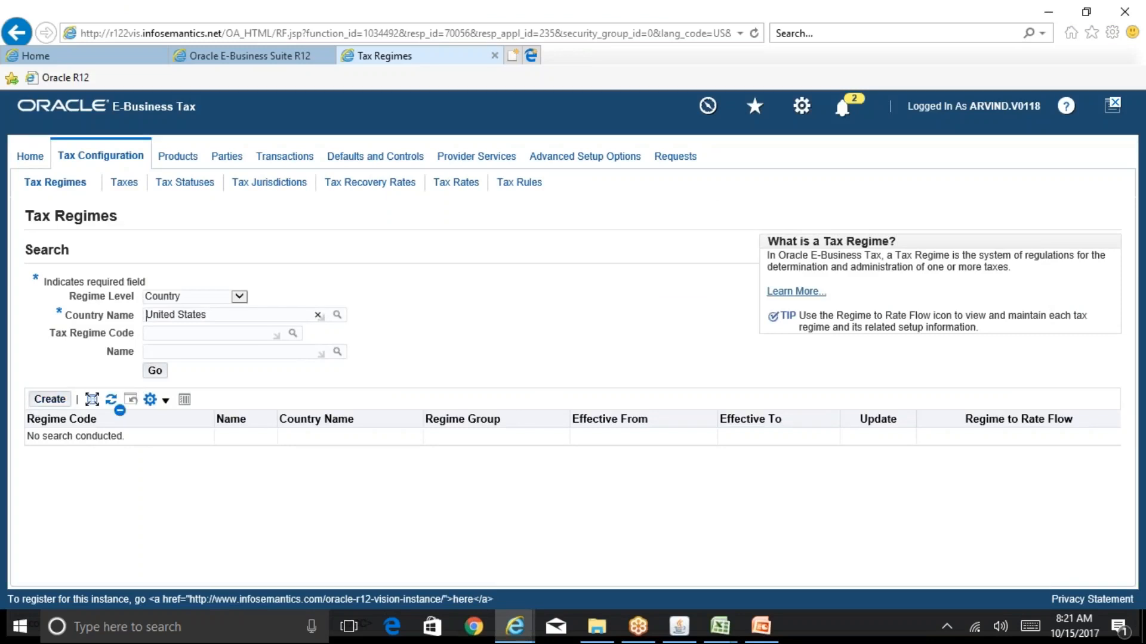
pyautogui.click(155, 372)
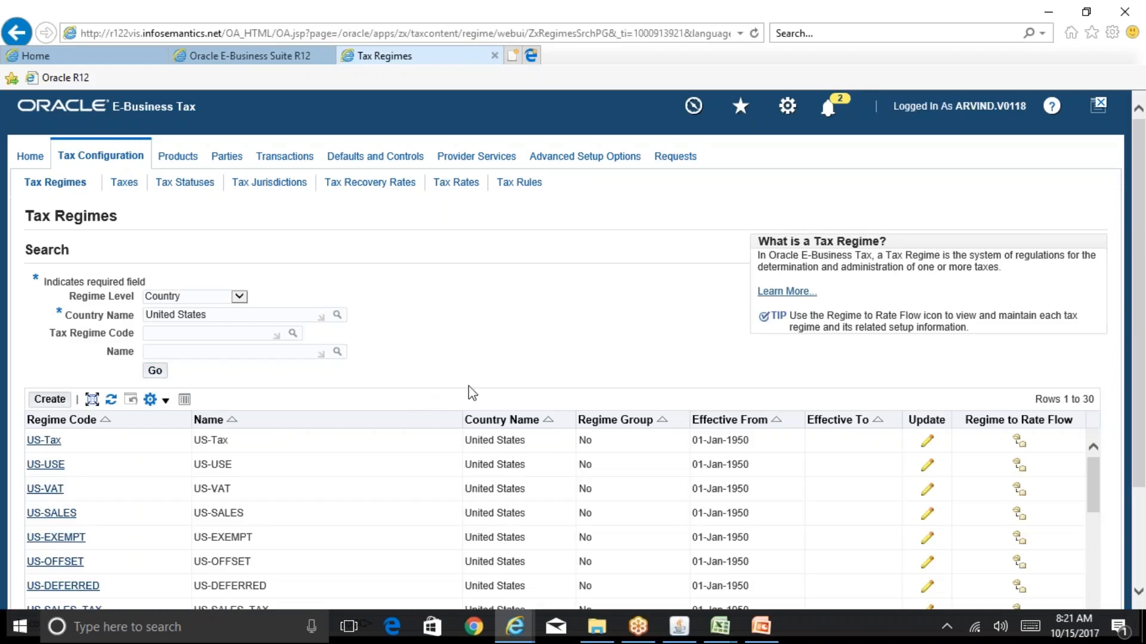
# Look through the listed regimes and narrow the search to tax regime code USD%
pyautogui.moveTo(1139, 370); pyautogui.dragTo(1142, 437)
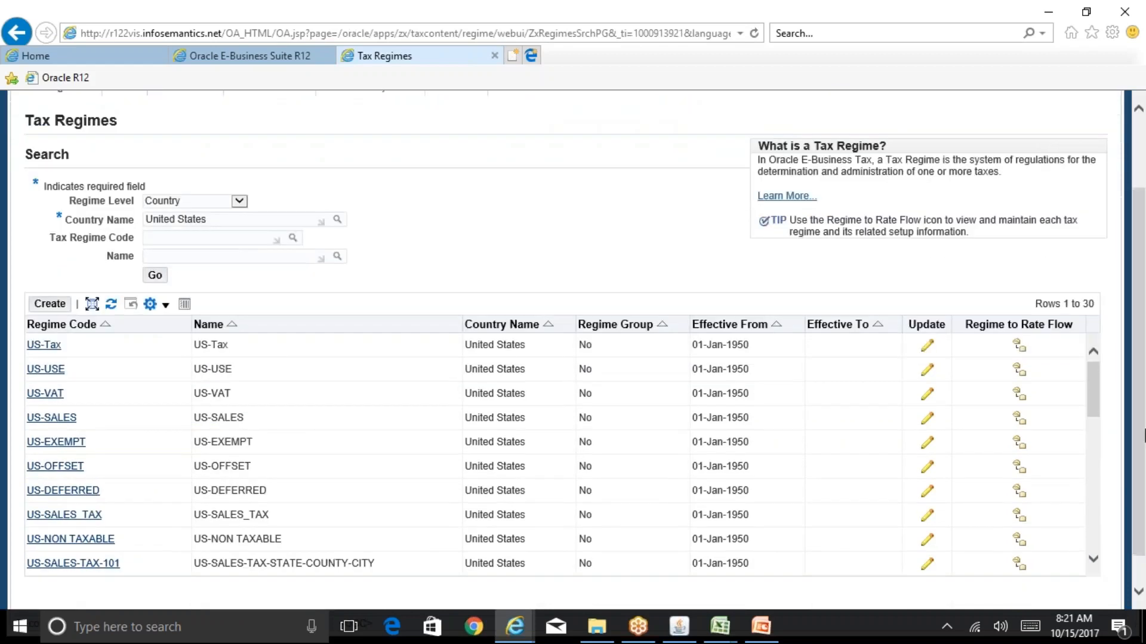
pyautogui.click(201, 236)
pyautogui.write('USD%')
pyautogui.click(155, 275)
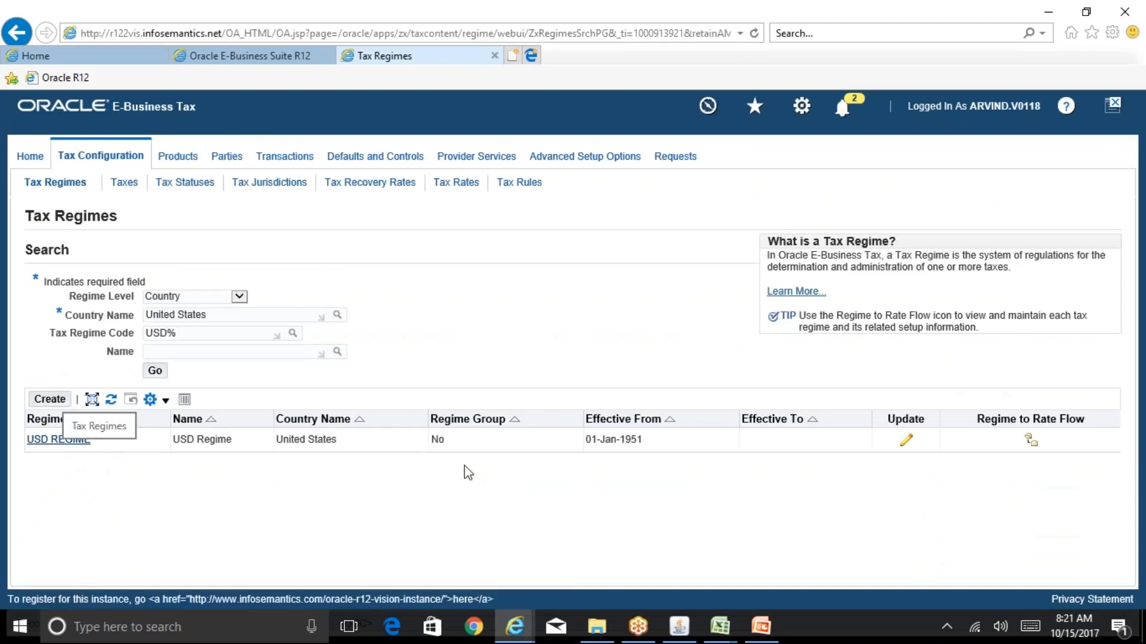
# Review the main details and the controls and defaults for creating USD REGIME on the workbook's Tax Regimes sheet
pyautogui.click(721, 628)
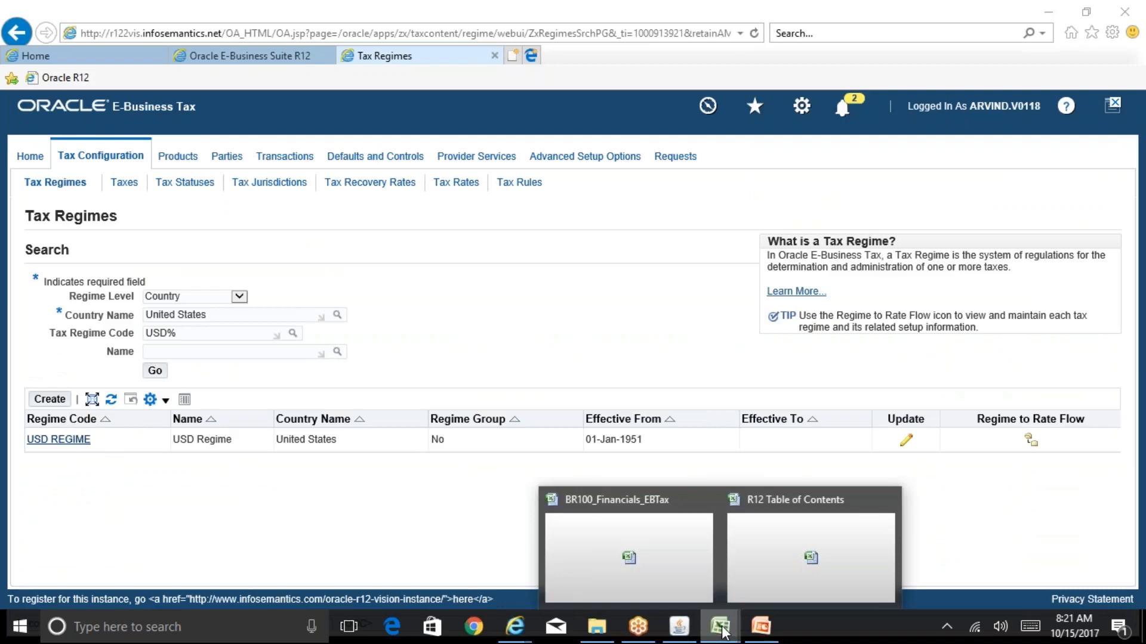
pyautogui.click(698, 560)
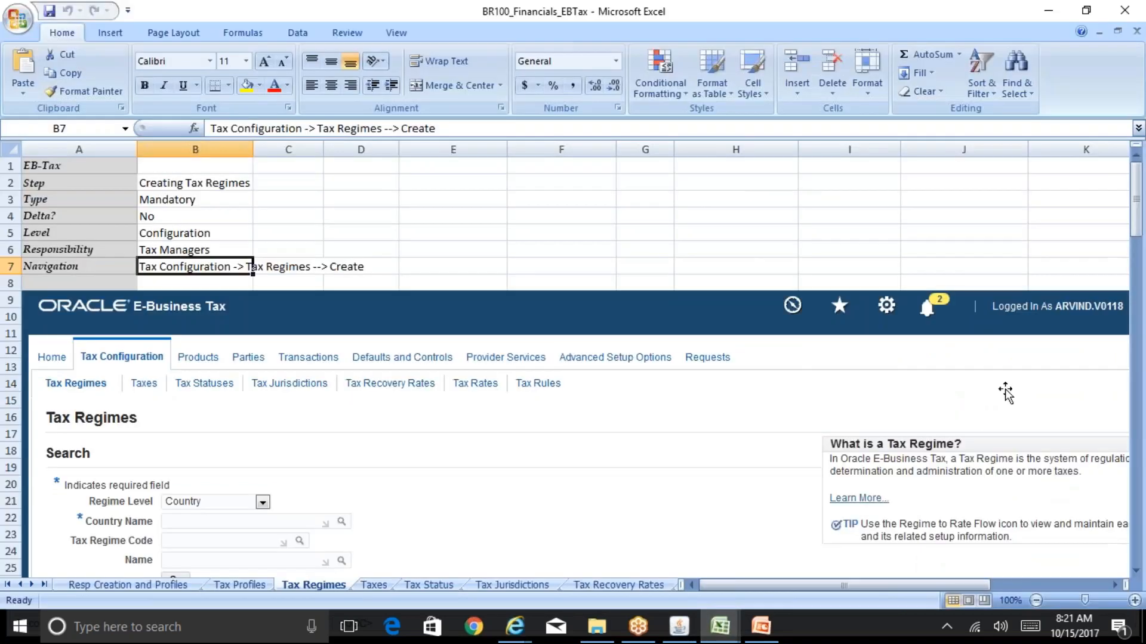
pyautogui.moveTo(1139, 209); pyautogui.dragTo(1143, 299)
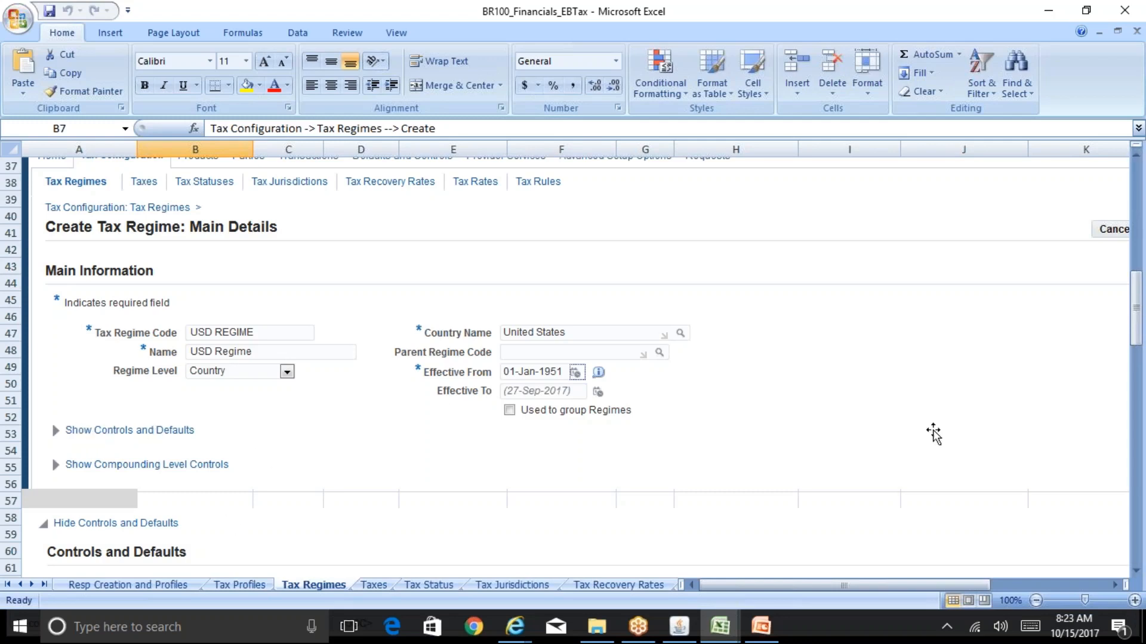
pyautogui.moveTo(1137, 322); pyautogui.dragTo(1142, 376)
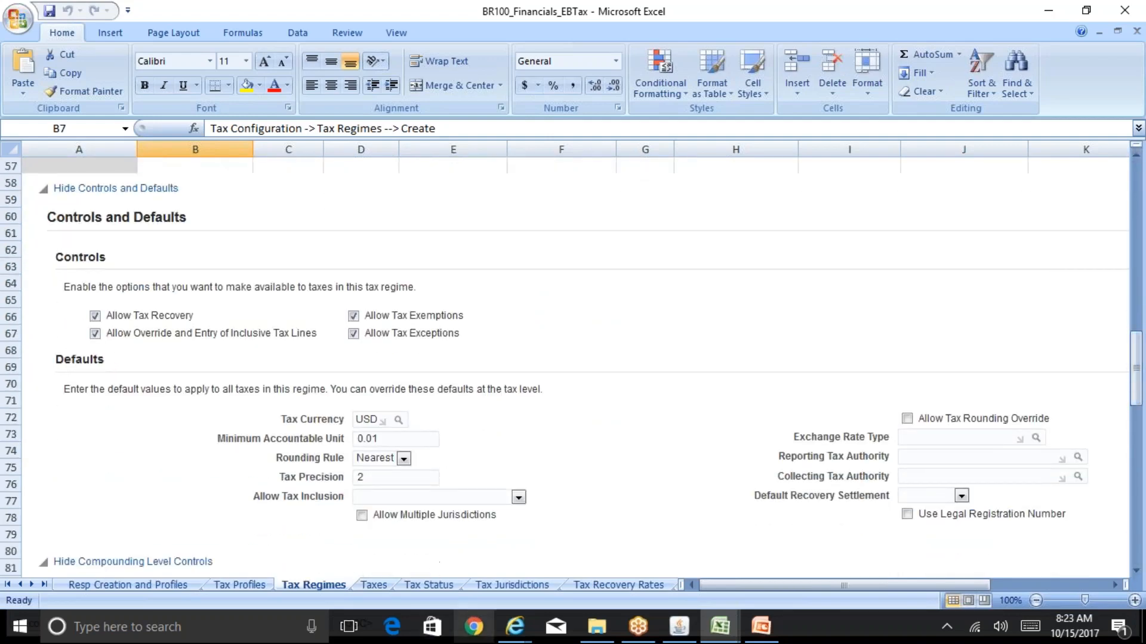
# Back in Internet Explorer, rerun the tax regime search and open USD REGIME for update
pyautogui.moveTo(514, 627)
pyautogui.click(687, 556)
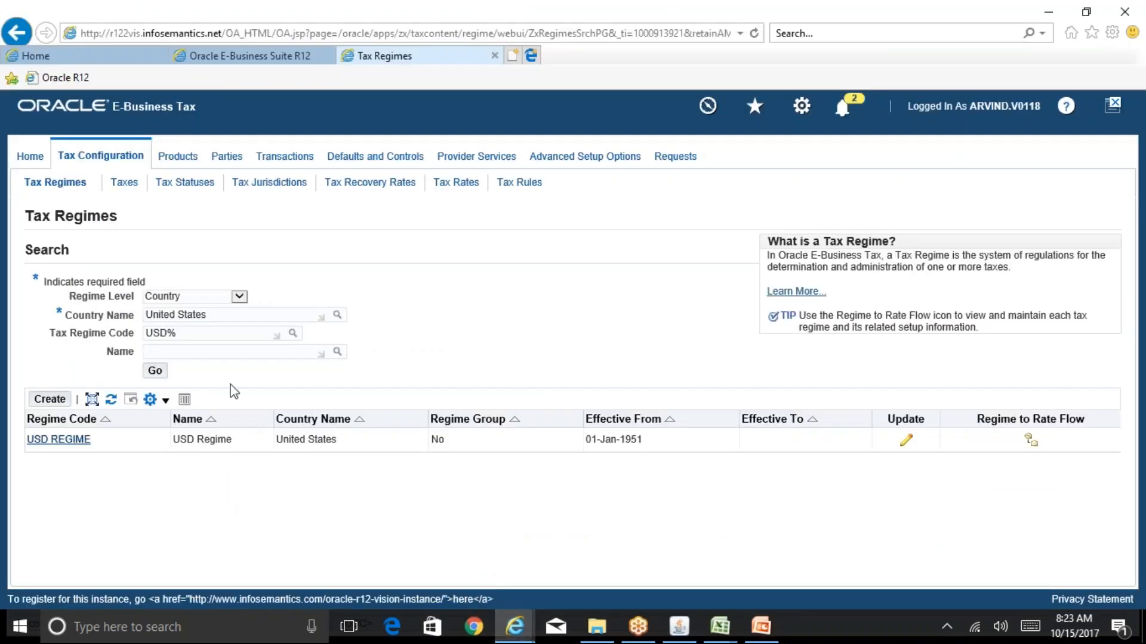
pyautogui.click(155, 371)
pyautogui.click(906, 443)
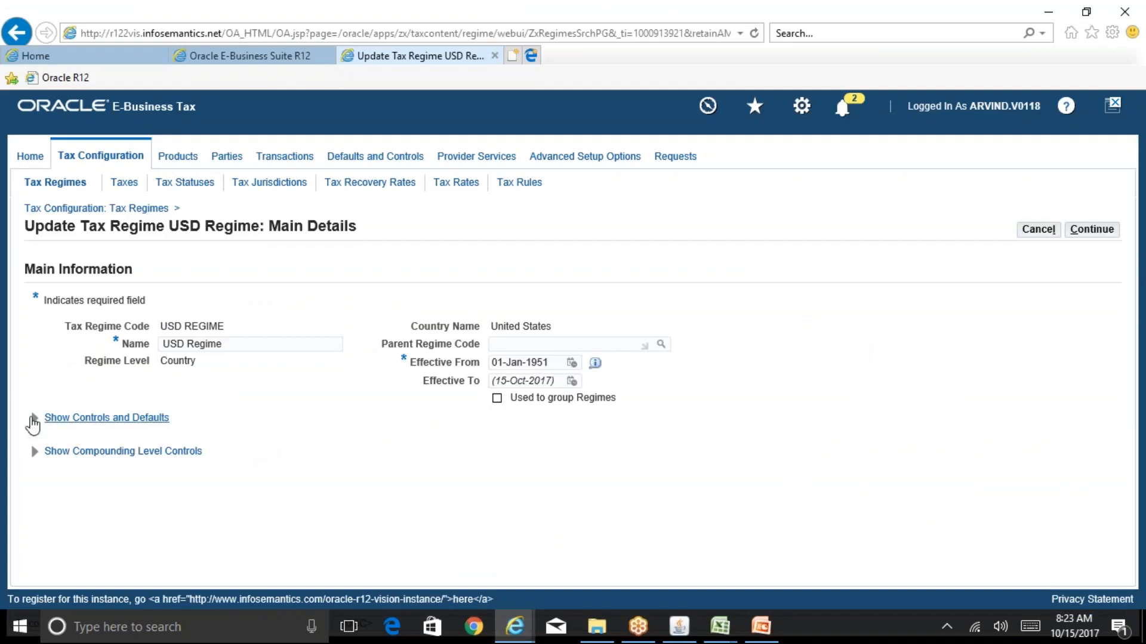
# Expand USD REGIME's controls and defaults and review the allowed tax options, currency, rounding and precision defaults
pyautogui.click(35, 419)
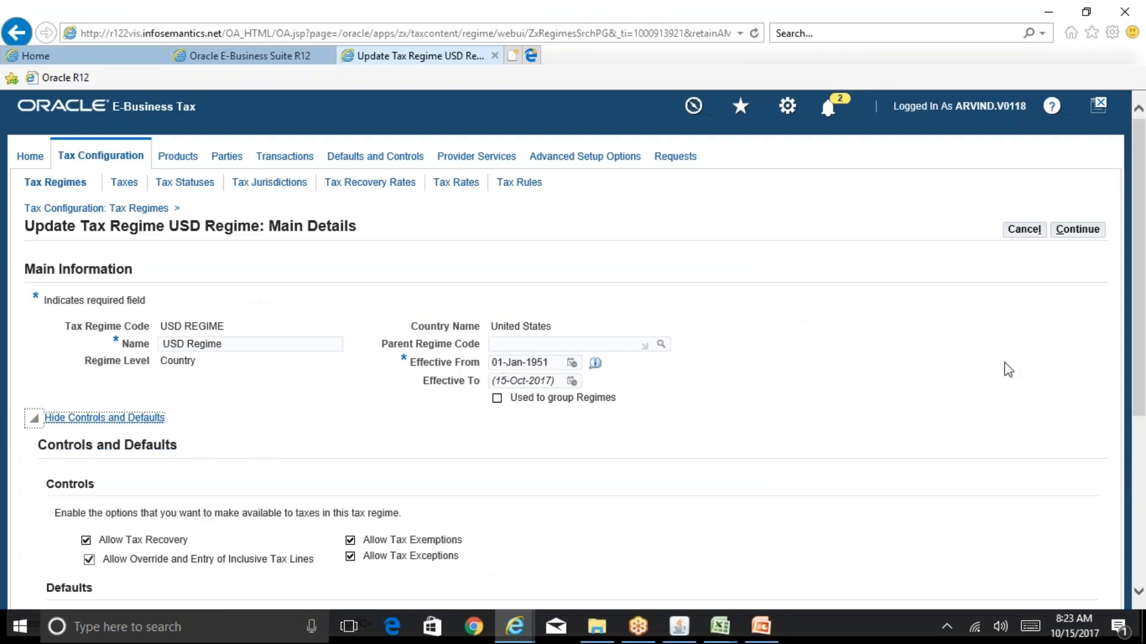
pyautogui.scroll(-2, 1143, 322)
pyautogui.moveTo(1143, 322); pyautogui.dragTo(1144, 385)
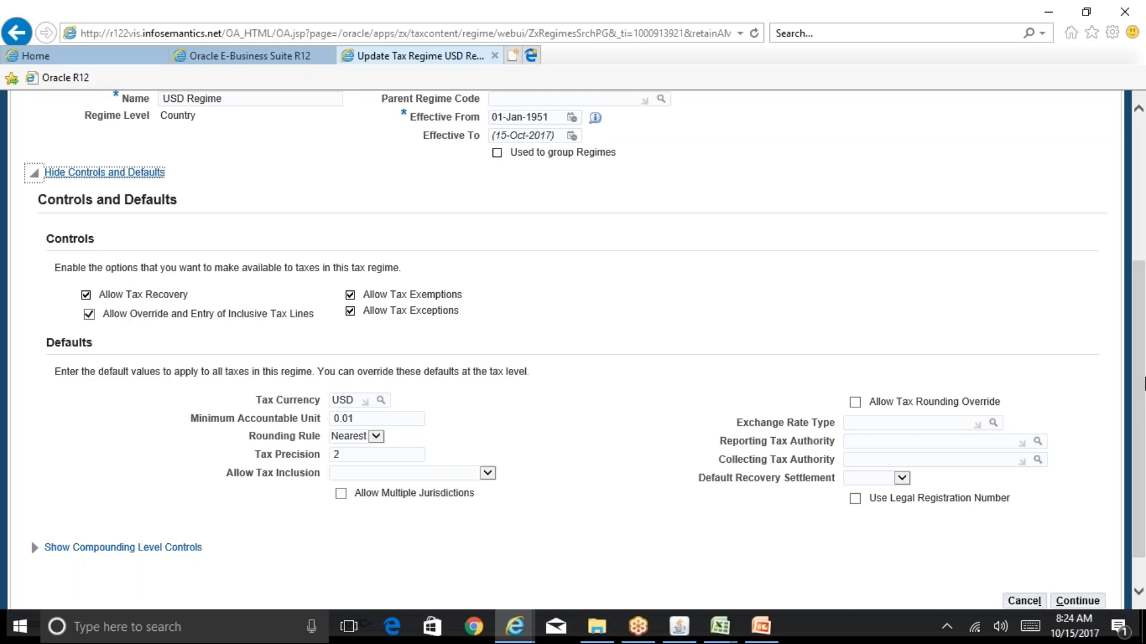
# Switch to the R12 Table of Contents workbook in Excel and open its Running Notes_Ebtax sheet
pyautogui.click(719, 626)
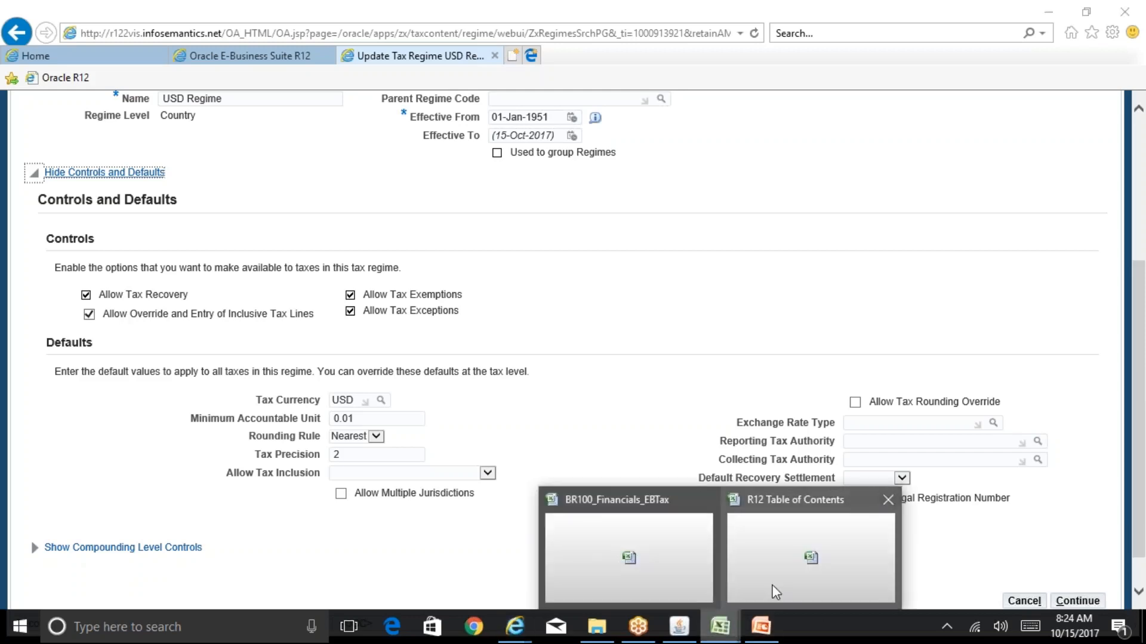
pyautogui.click(658, 570)
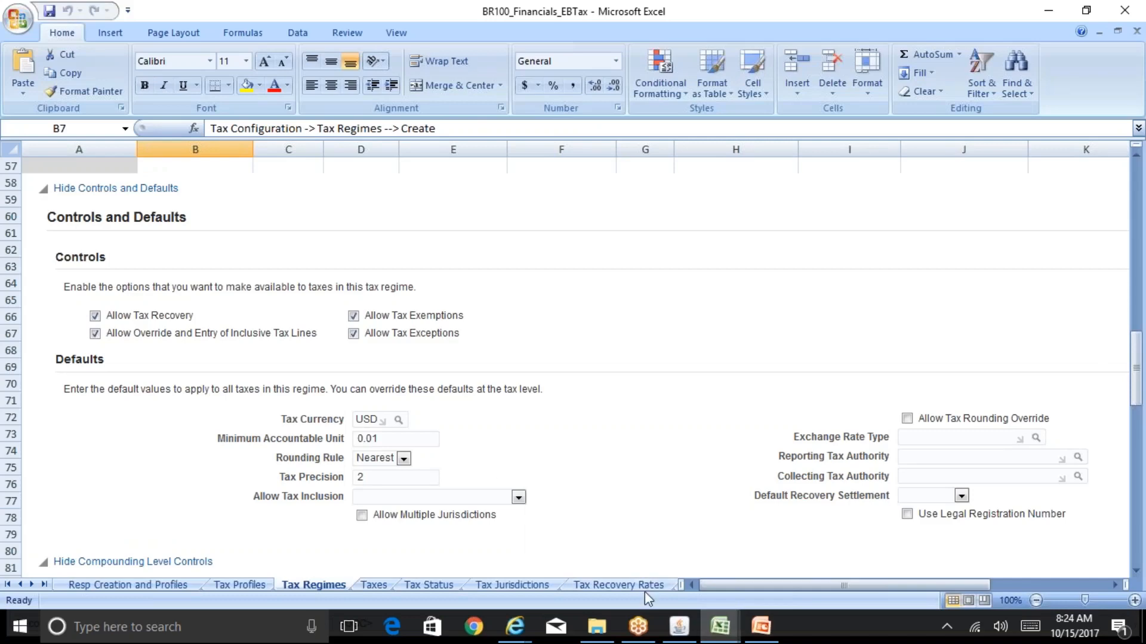
pyautogui.moveTo(719, 627)
pyautogui.click(800, 578)
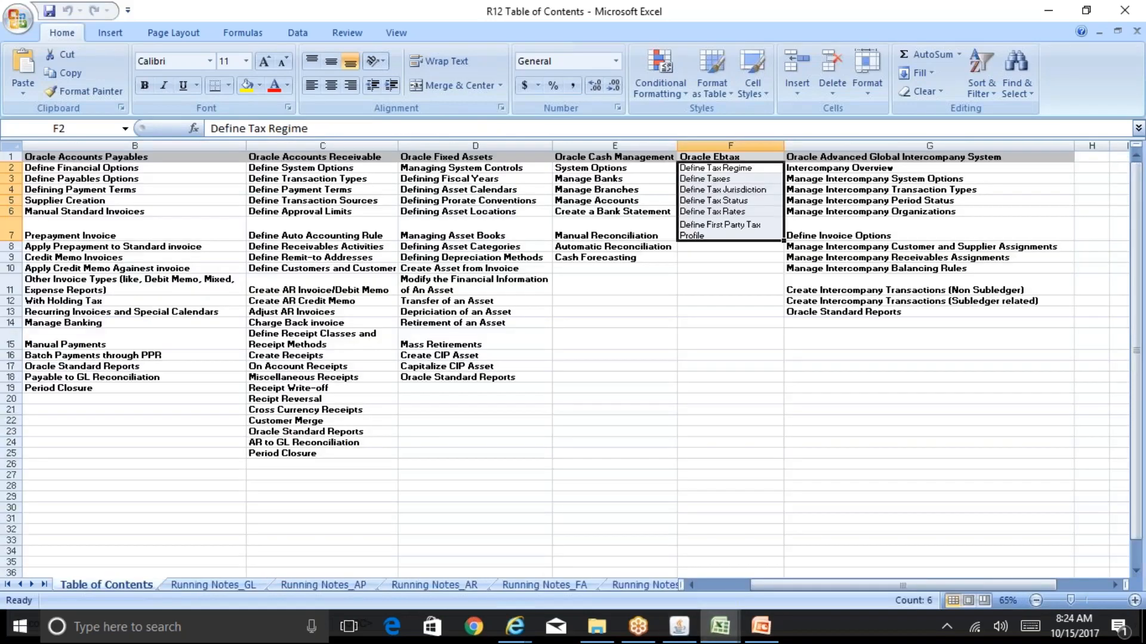
pyautogui.click(668, 586)
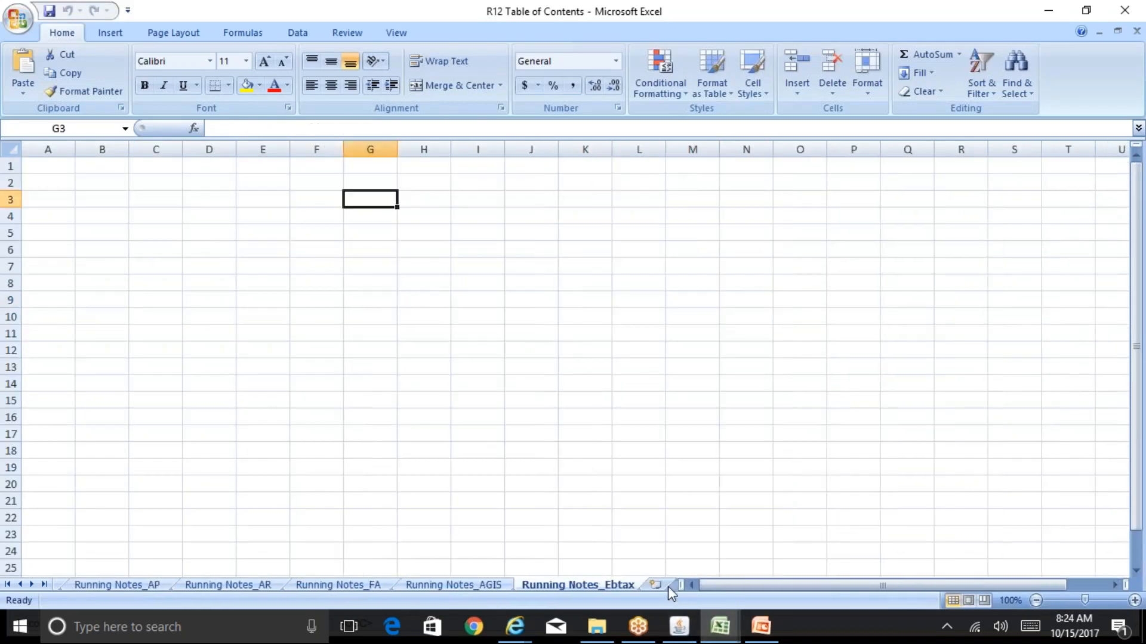
# Enter Input Tax in cell H2 and Output tax in H4, and widen column H to fit both labels
pyautogui.click(417, 188)
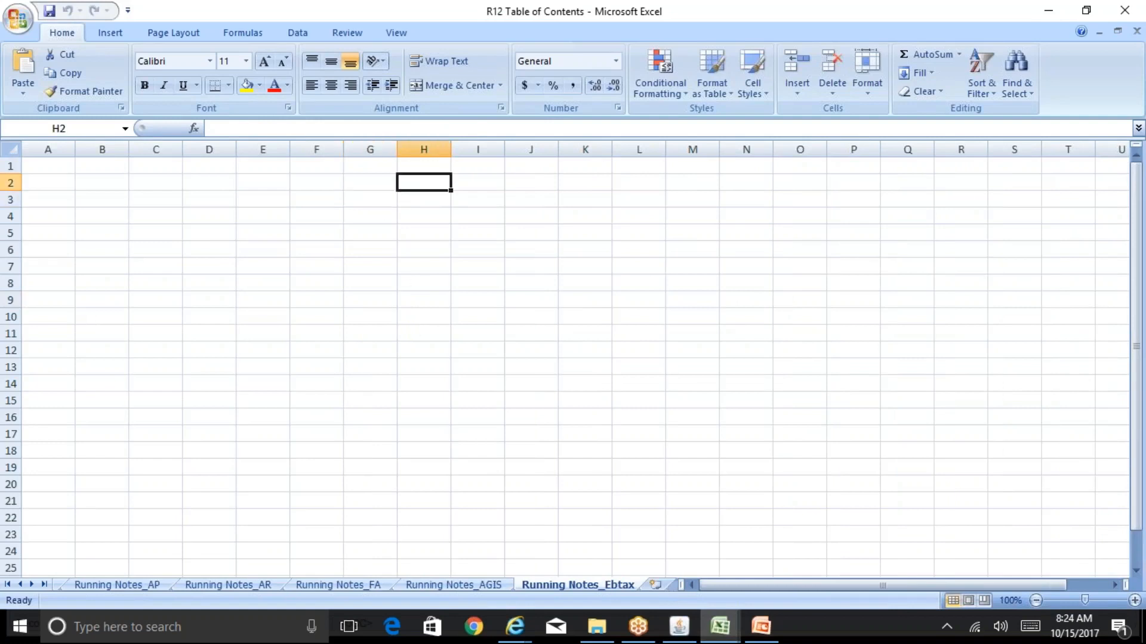
pyautogui.write('Input Tax')
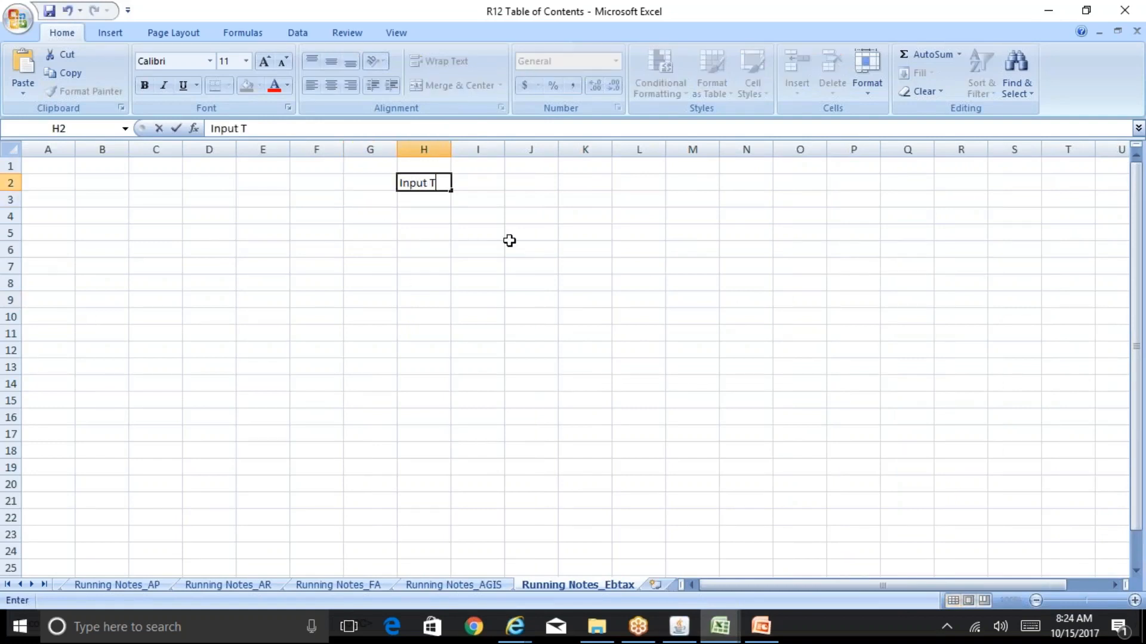
pyautogui.press('Return')
pyautogui.press('Return')
pyautogui.write('O')
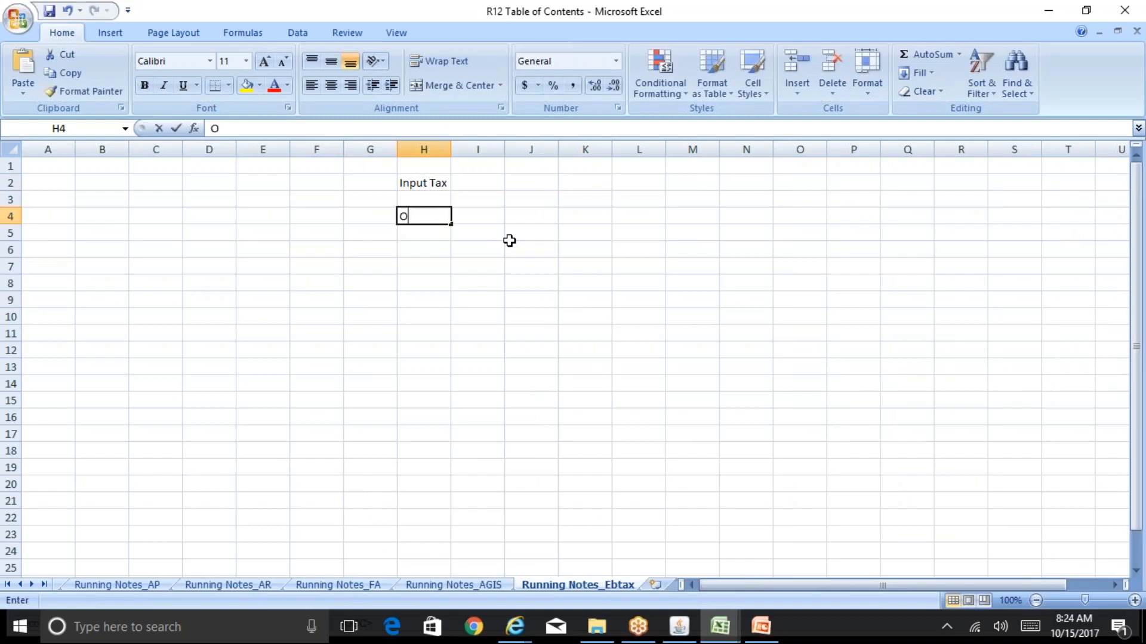
pyautogui.write('utput tax')
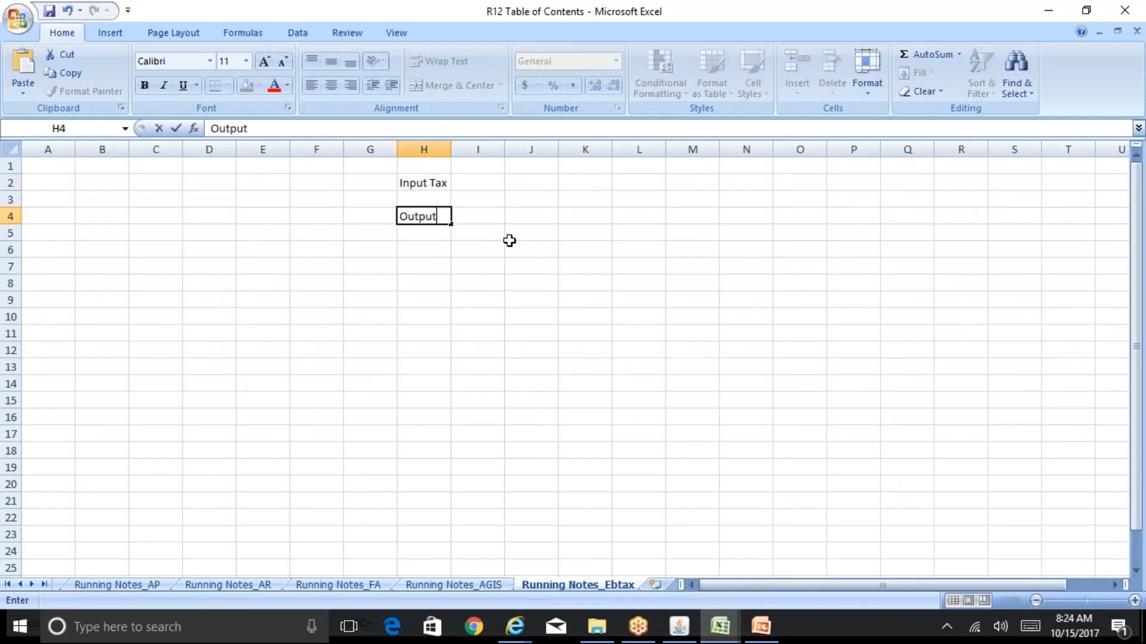
pyautogui.press('Return')
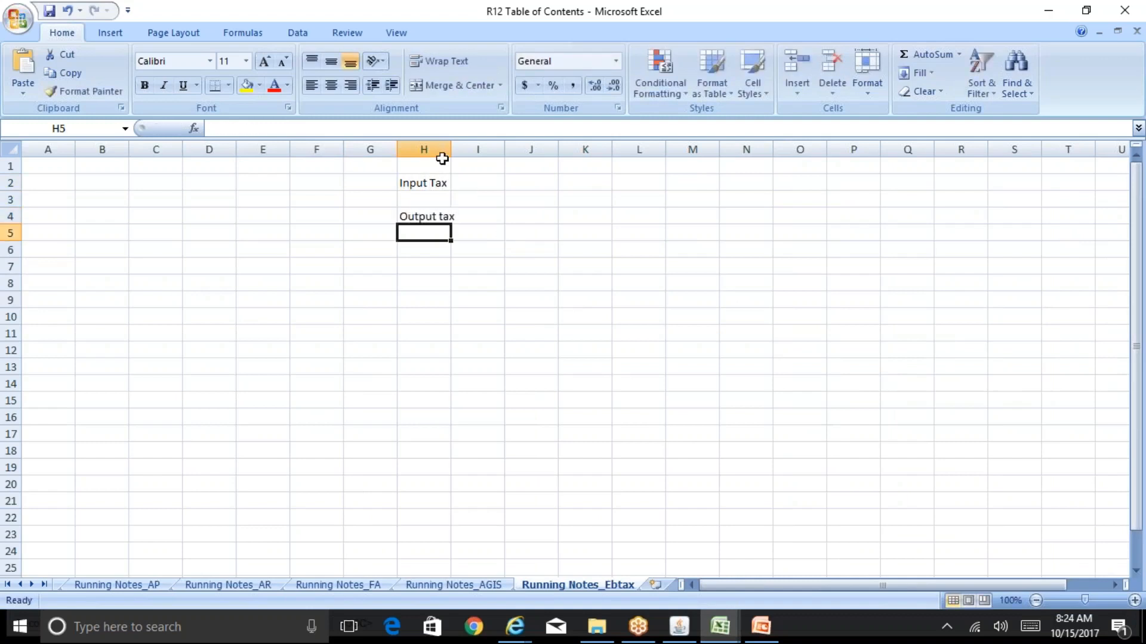
pyautogui.moveTo(451, 150); pyautogui.dragTo(510, 149)
# Enter AP beside Input Tax in cell I2 and AR beside Output tax in I4
pyautogui.click(542, 180)
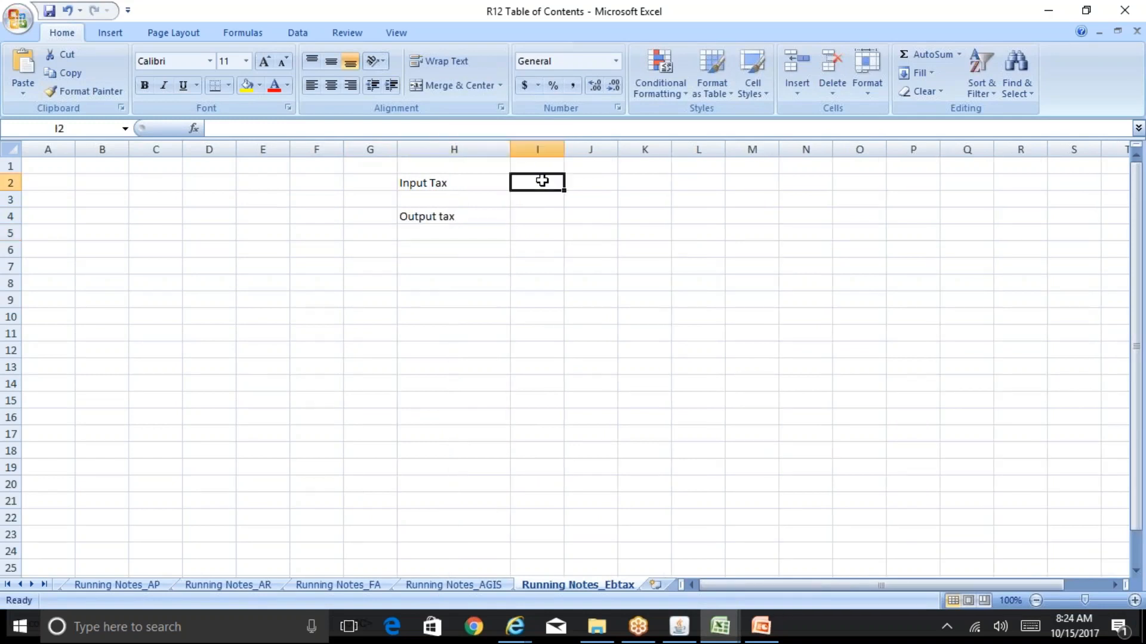
pyautogui.write('AP')
pyautogui.press('Return')
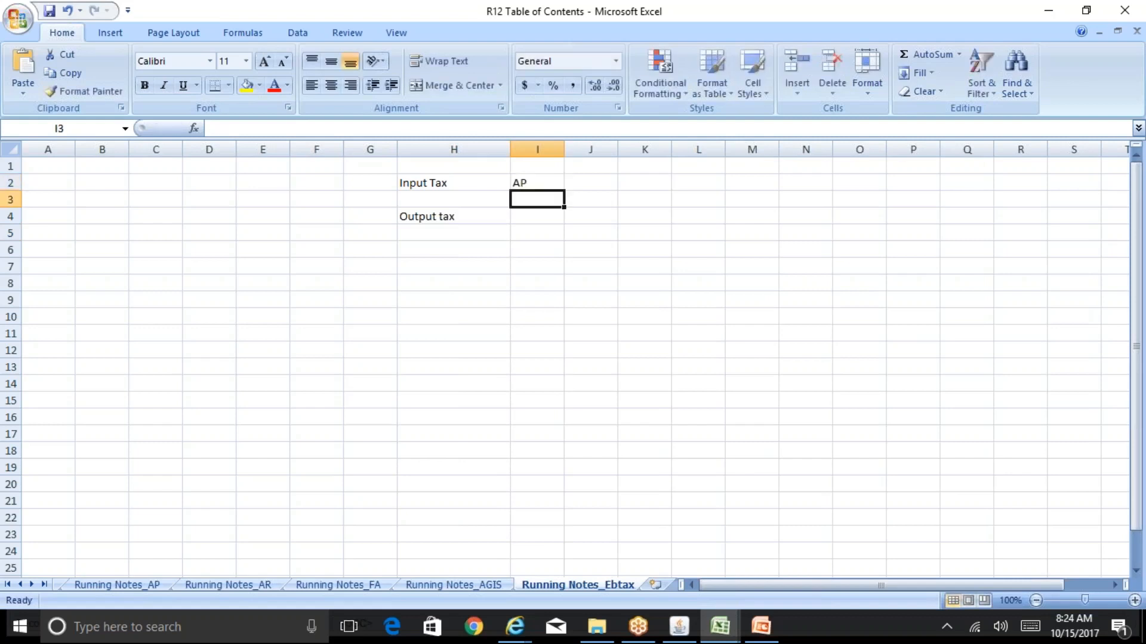
pyautogui.press('Down')
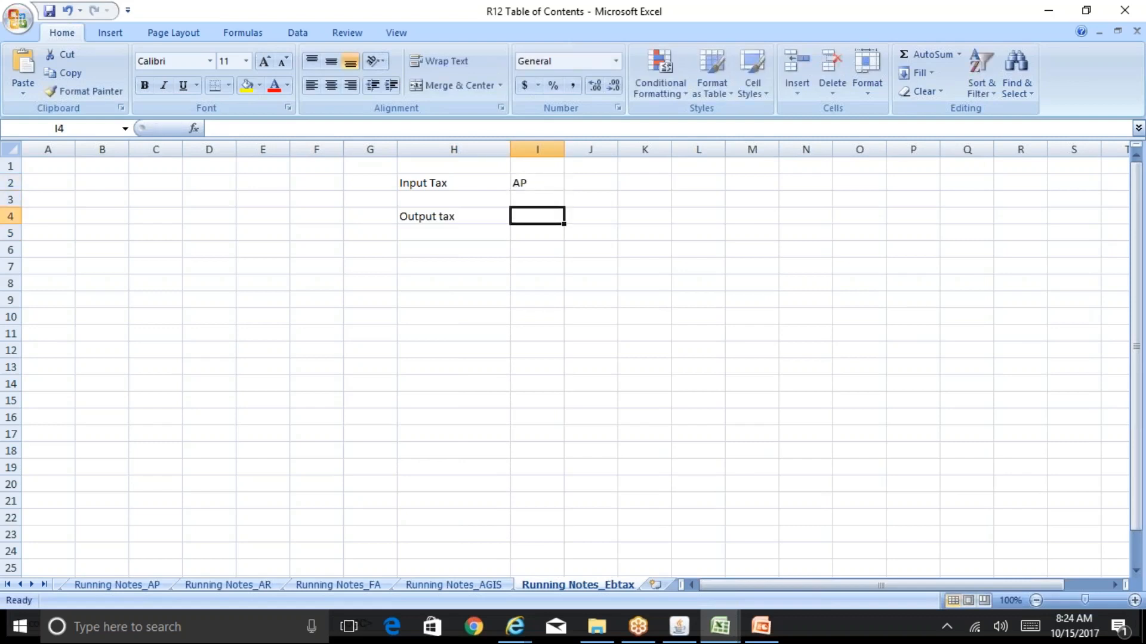
pyautogui.write('A')
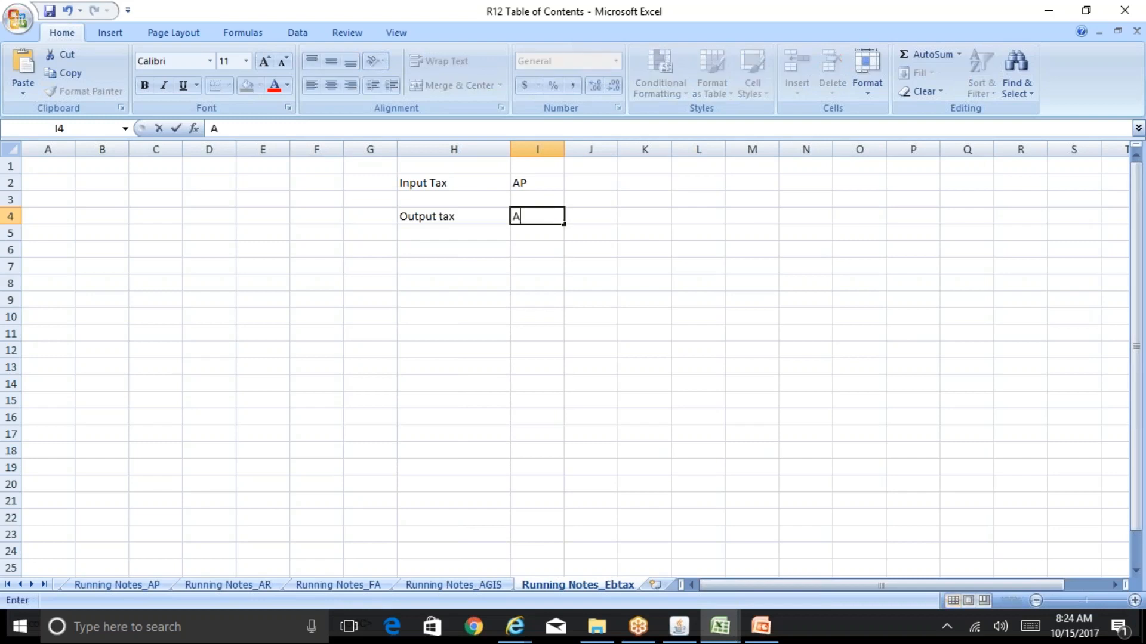
pyautogui.write('R')
pyautogui.press('Return')
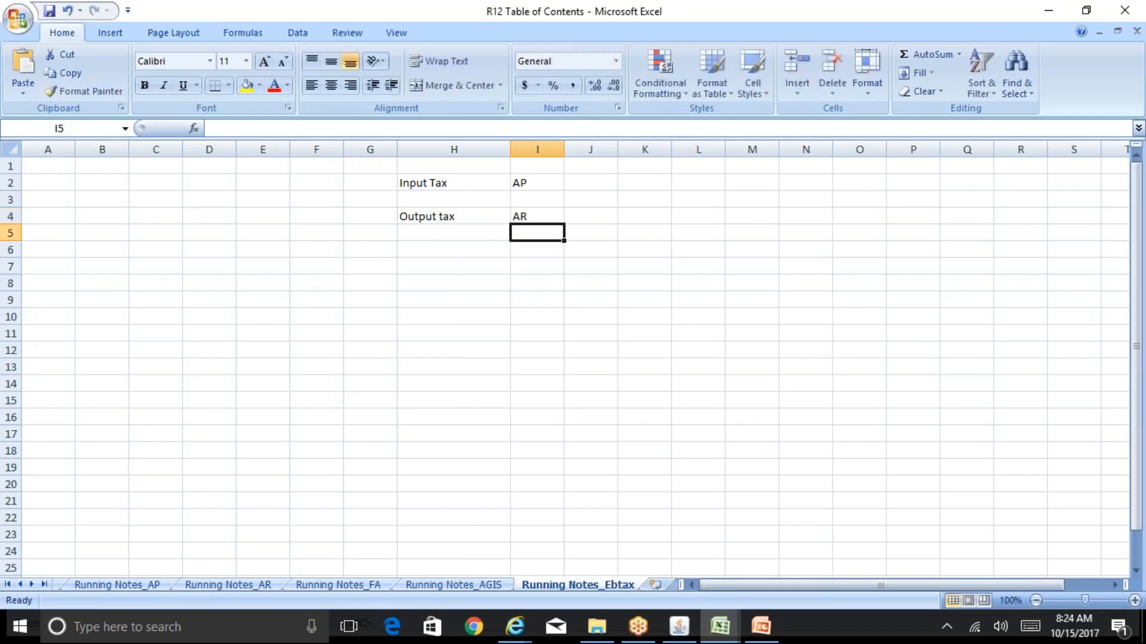
# Enter the example amount 10000 in cell K4 on the Output tax row
pyautogui.press('Up')
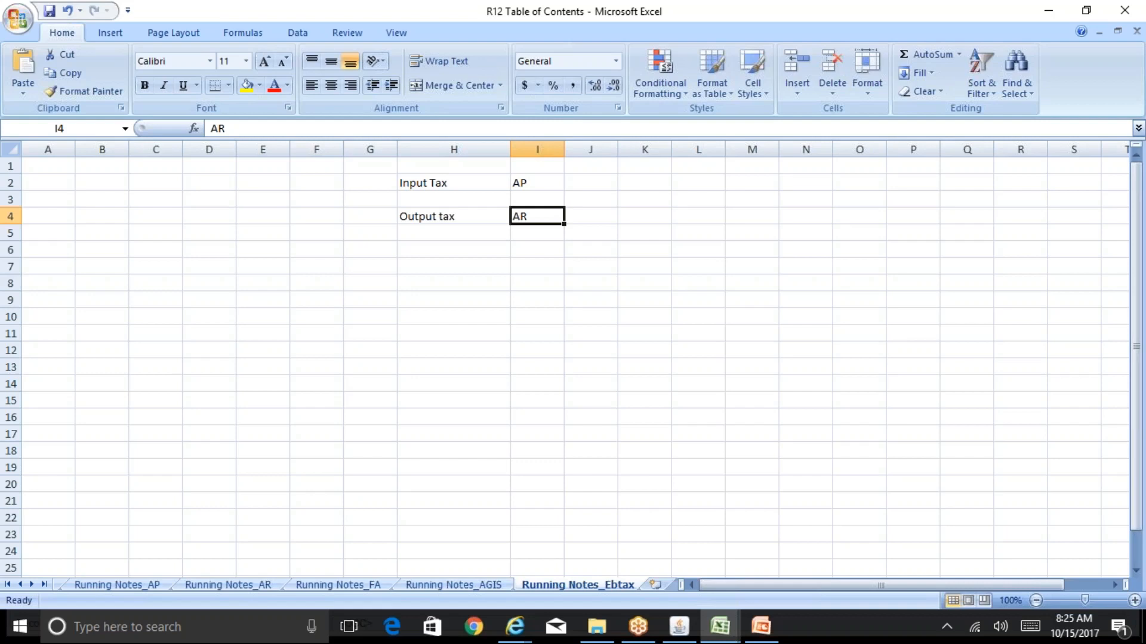
pyautogui.press('Right')
pyautogui.press('Right')
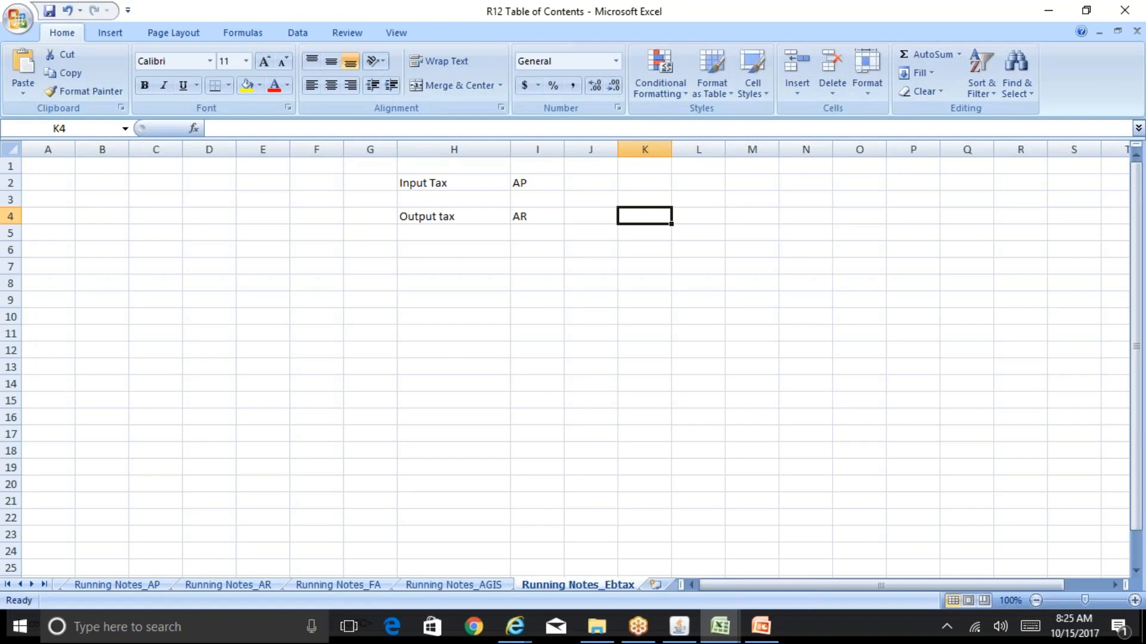
pyautogui.write('10000')
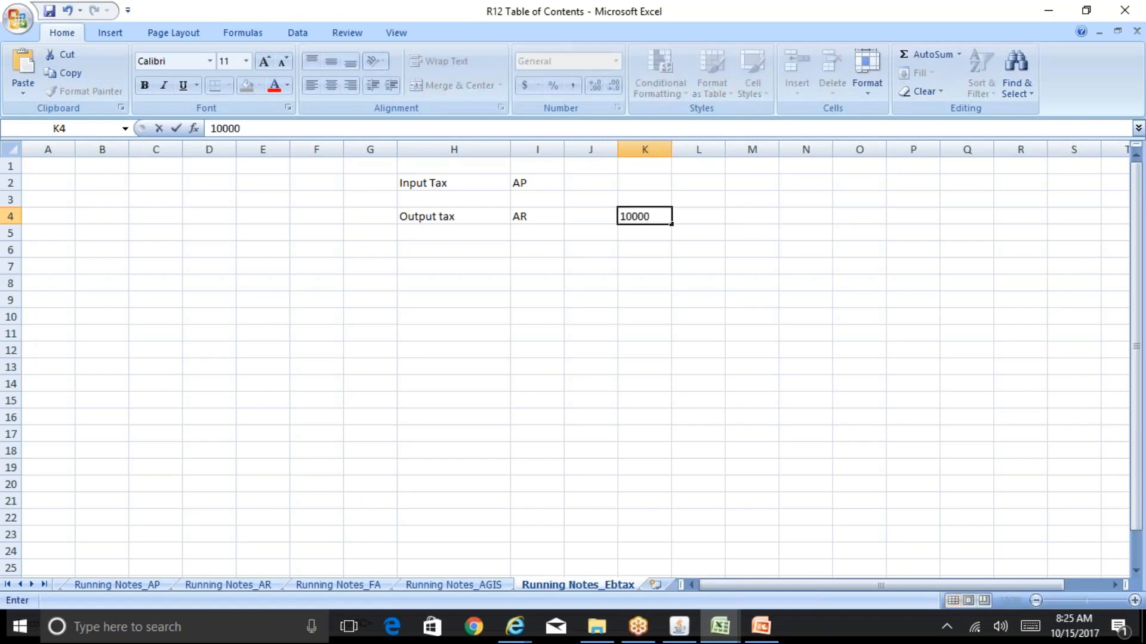
pyautogui.press('Up')
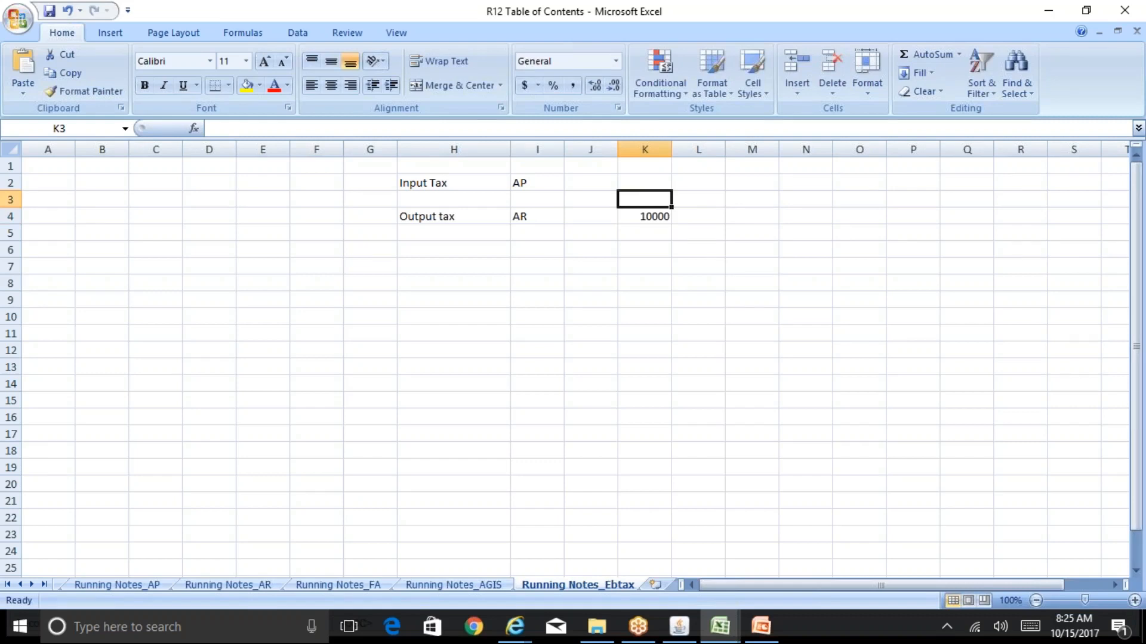
# Add the headings Direct Tax in cell D3 and Indirect Tax in F3
pyautogui.press('Left')
pyautogui.press('Left')
pyautogui.press('Left')
pyautogui.press('Left')
pyautogui.press('Left')
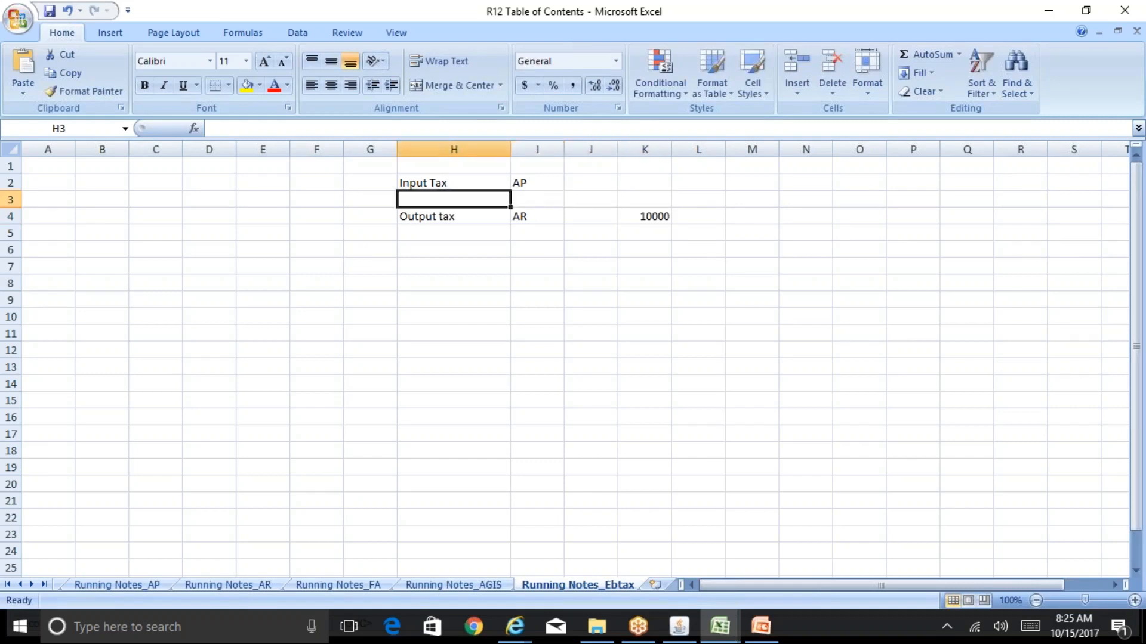
pyautogui.press('Left')
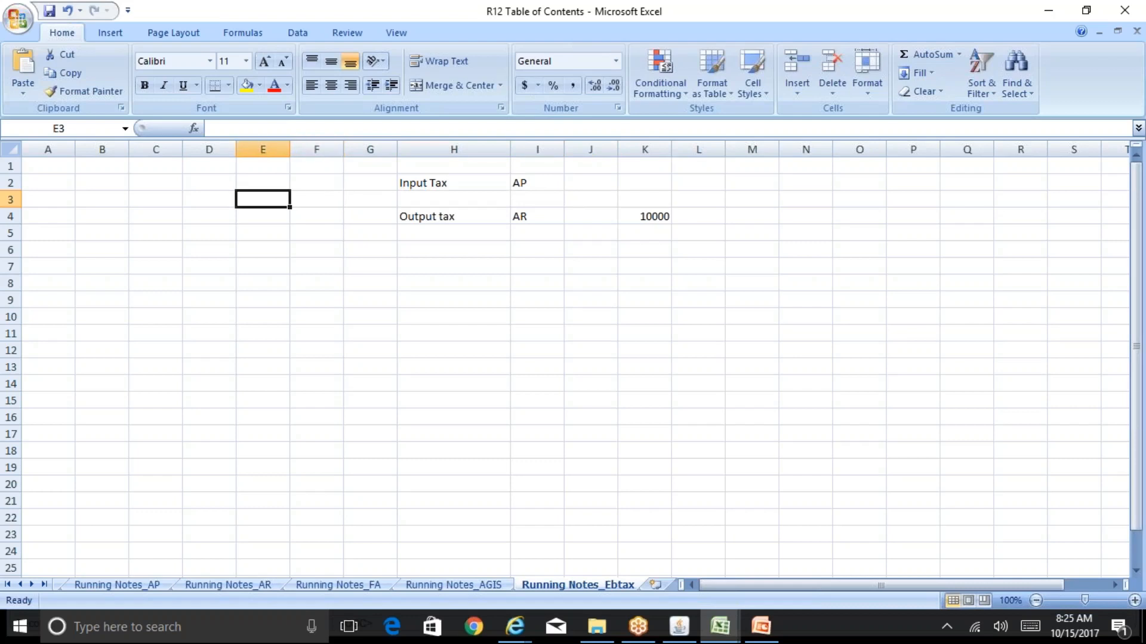
pyautogui.press('Left')
pyautogui.write('Direct ')
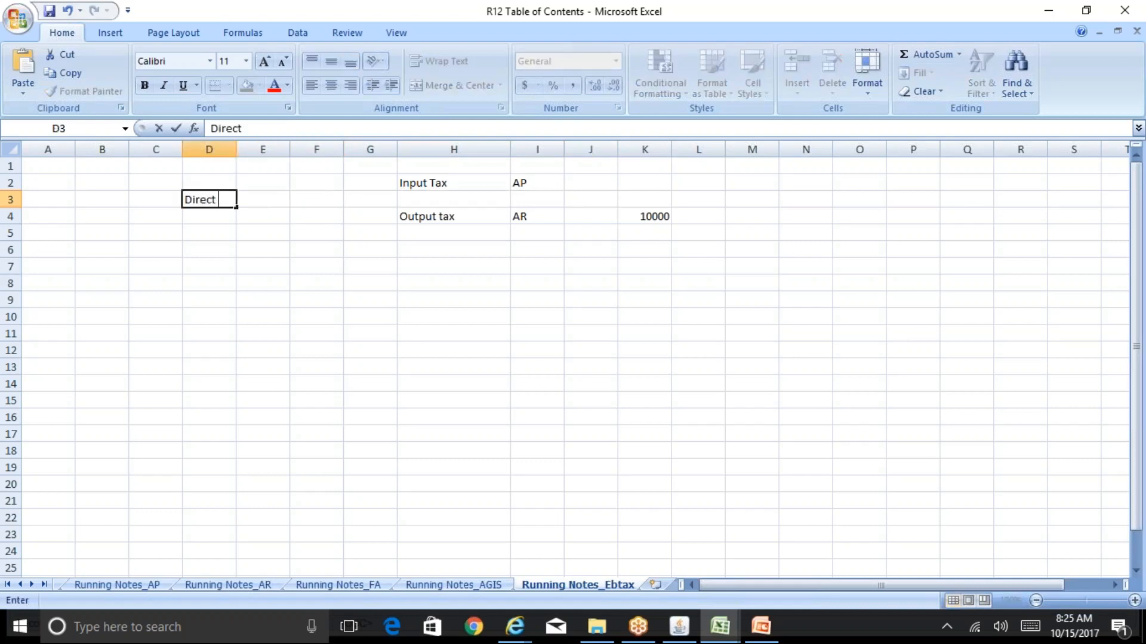
pyautogui.write('Tax')
pyautogui.press('Right')
pyautogui.press('Right')
pyautogui.write('I')
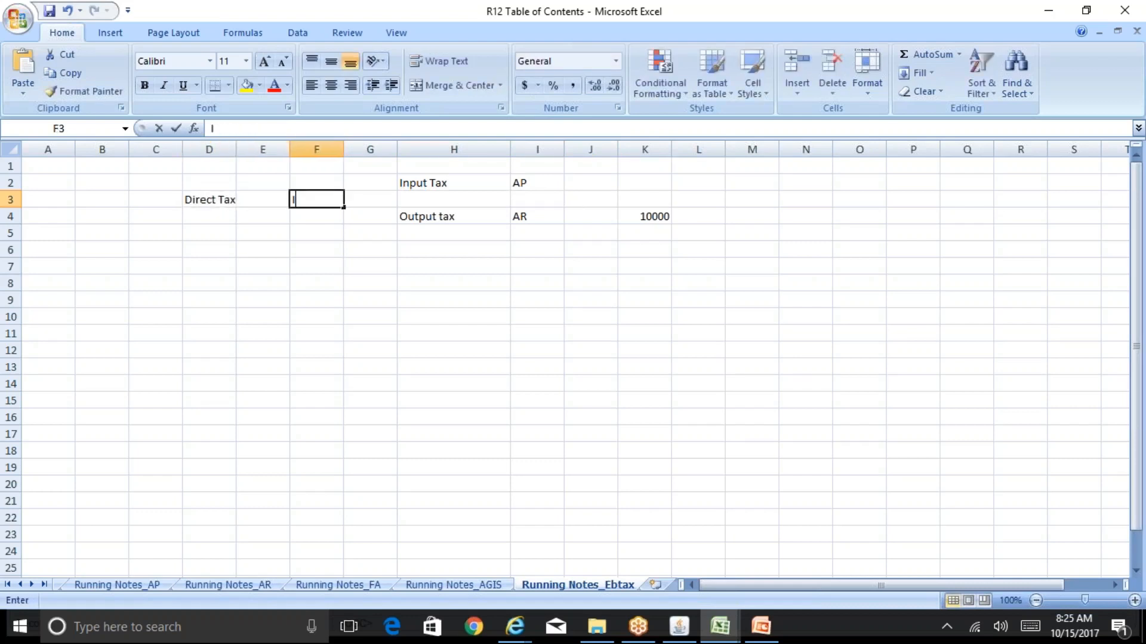
pyautogui.write('ndirect Tax')
pyautogui.press('Return')
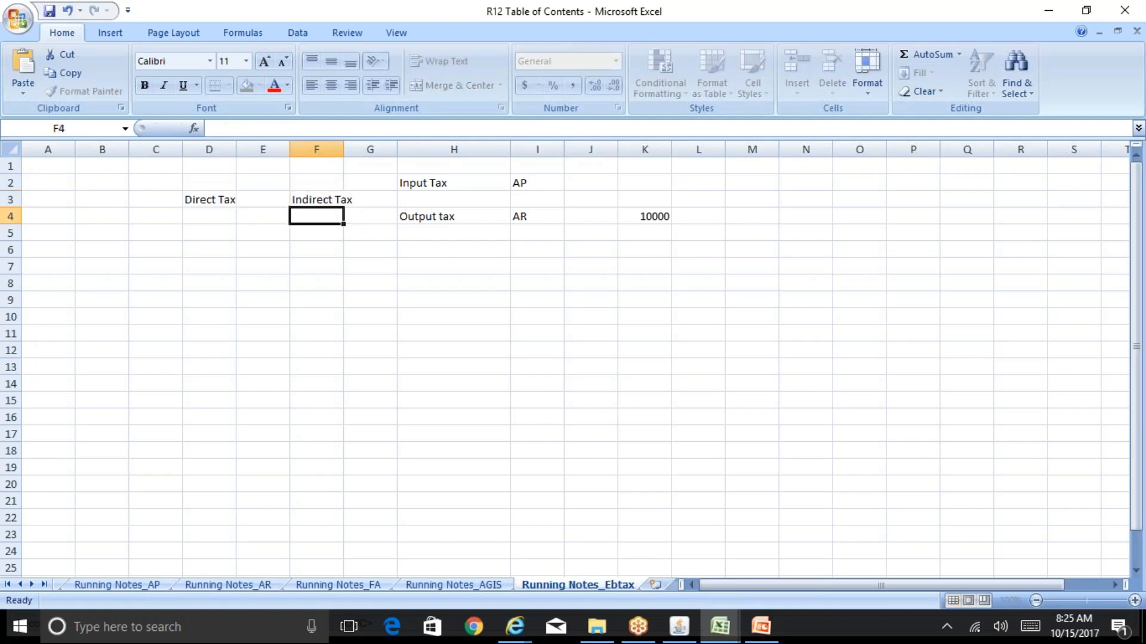
# List Income tax in cell D5 and Wealth tax in D7 under the Direct Tax heading
pyautogui.press('Left')
pyautogui.press('Left')
pyautogui.press('Down')
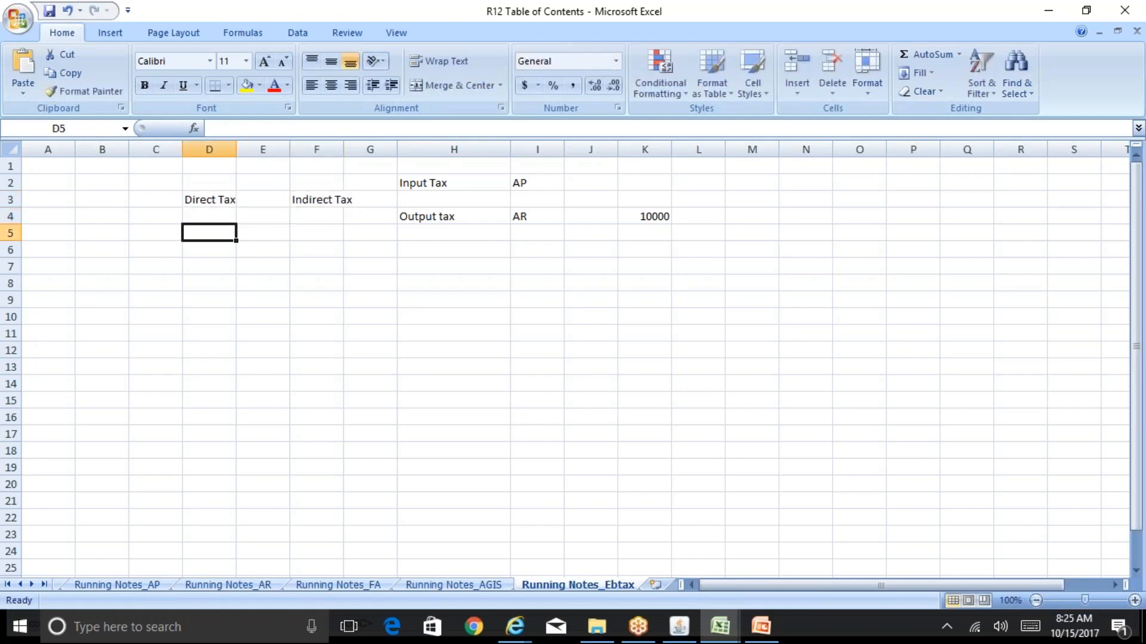
pyautogui.write('Income tax')
pyautogui.press('Return')
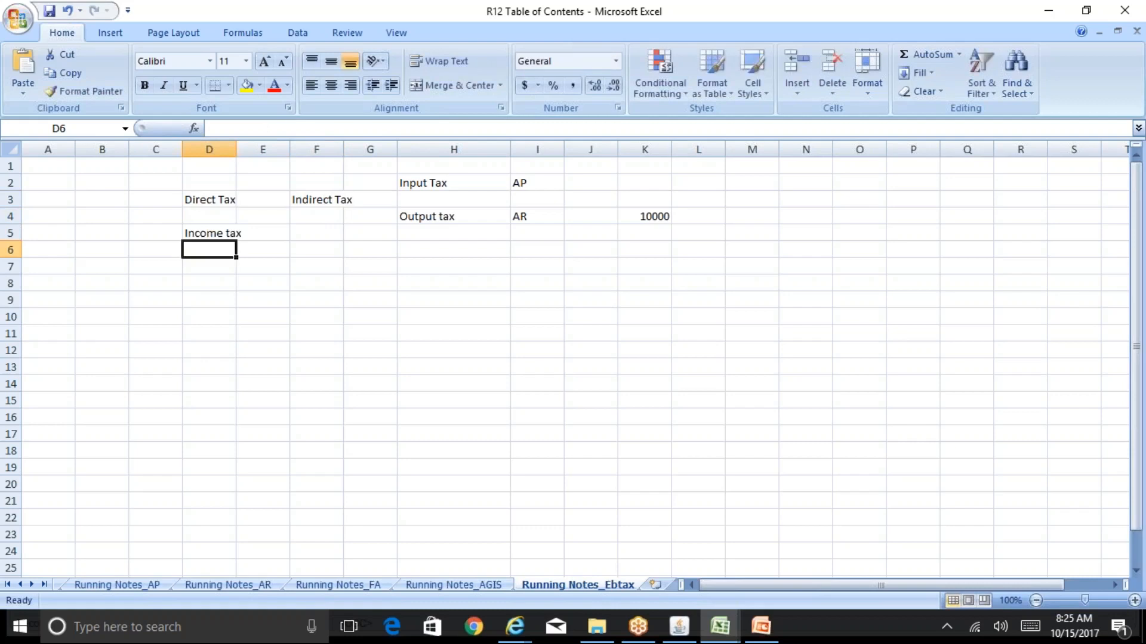
pyautogui.press('Down')
pyautogui.write('Wealt')
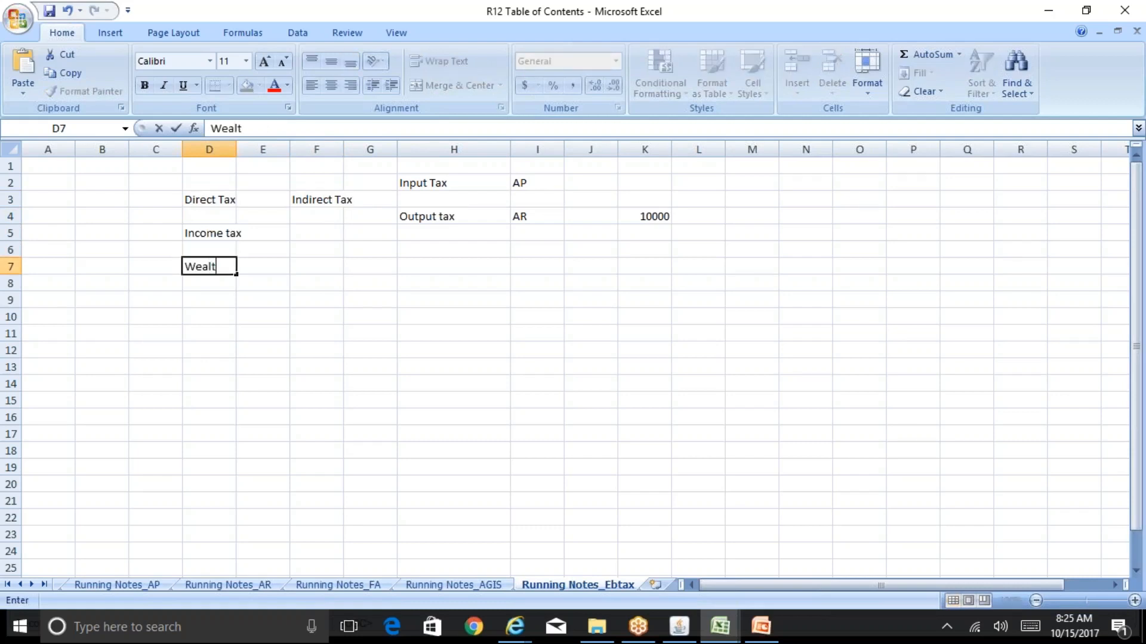
pyautogui.write('h tax')
pyautogui.press('Return')
pyautogui.press('Down')
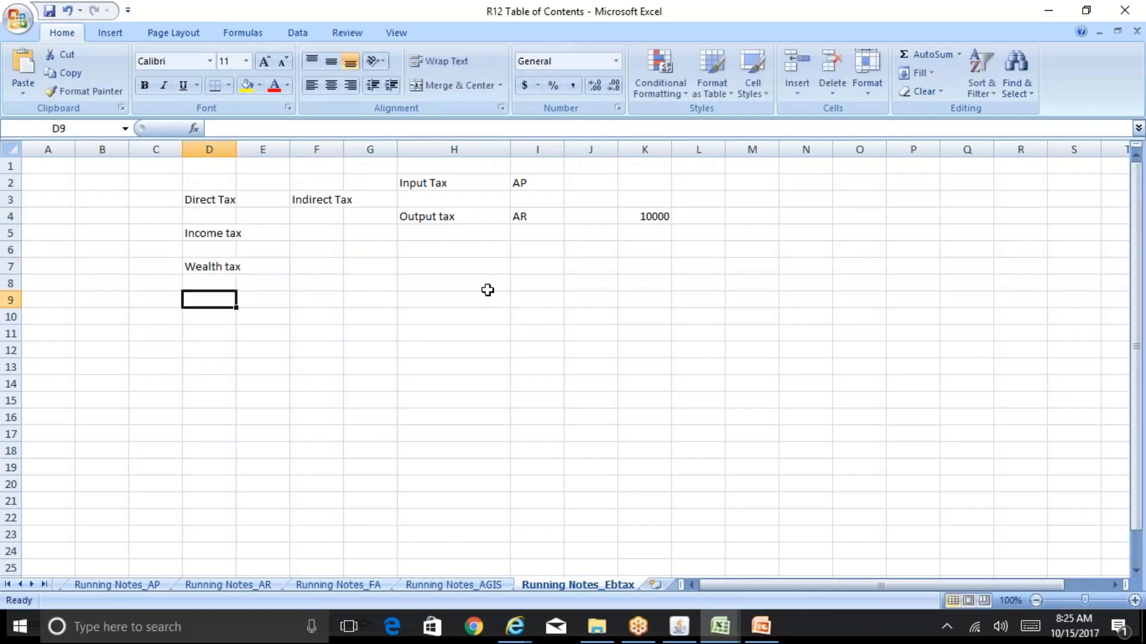
# Fit the widths of columns D and F to their contents
pyautogui.doubleClick(237, 149)
pyautogui.click(329, 232)
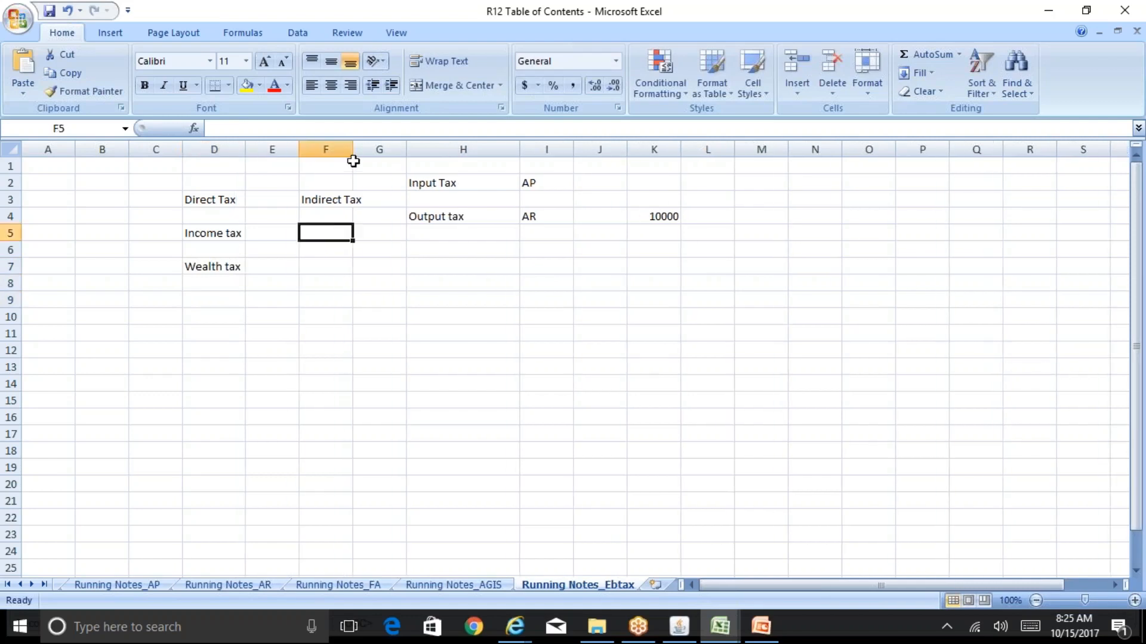
pyautogui.doubleClick(353, 151)
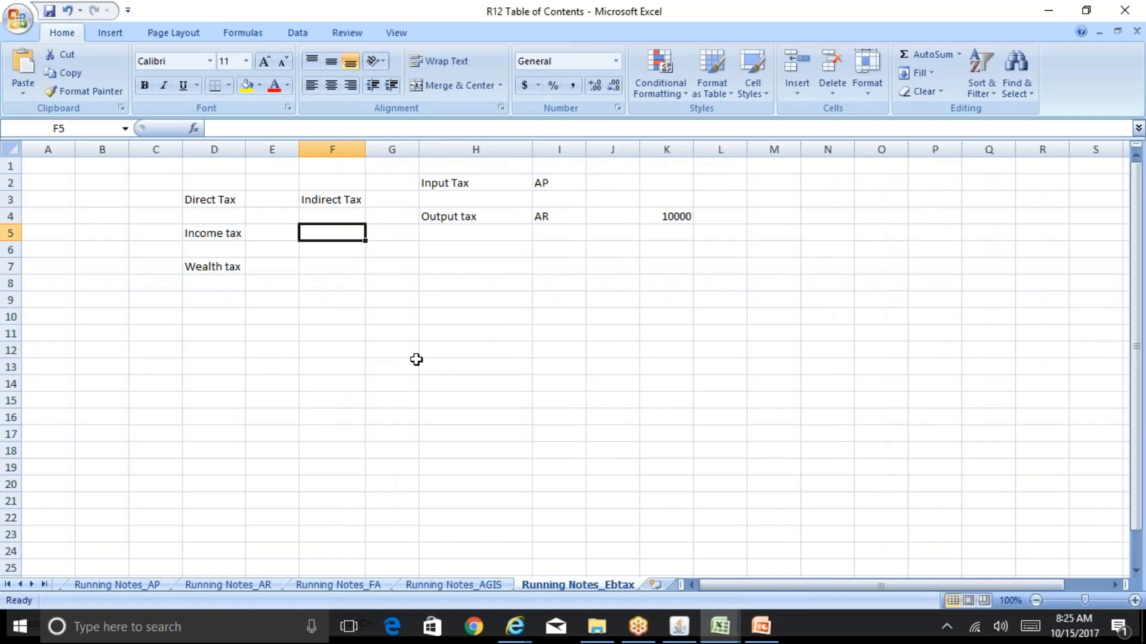
# List GST, VAT, Excide duty and Customs in cells F5 to F8 under the Indirect Tax heading
pyautogui.write('GST')
pyautogui.press('Return')
pyautogui.write('VAT')
pyautogui.press('Return')
pyautogui.write('Ex')
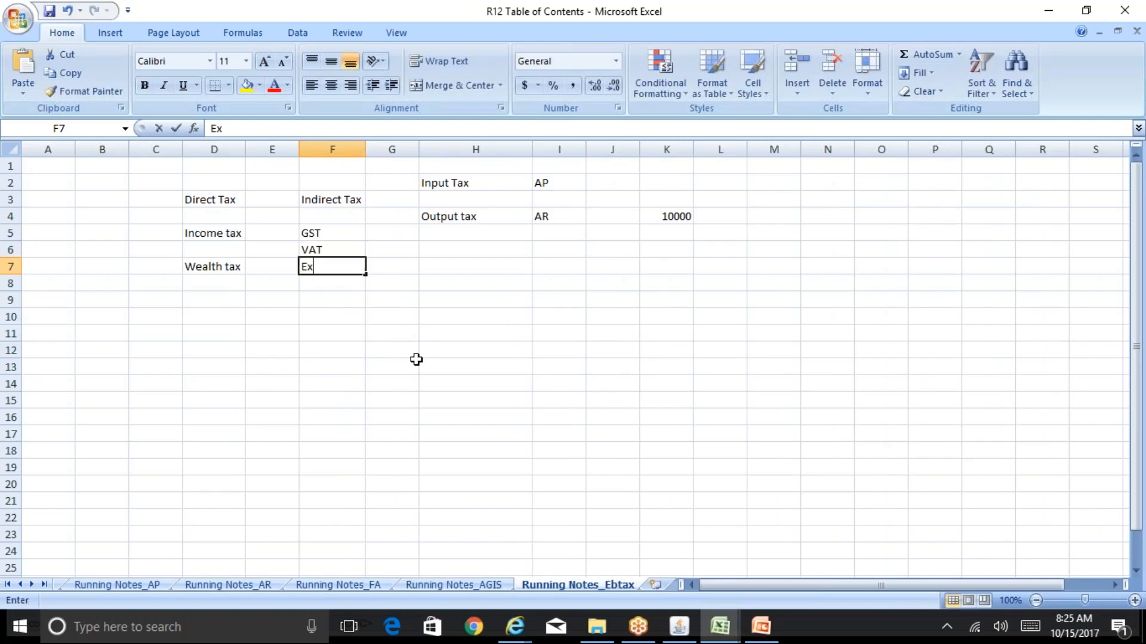
pyautogui.write('cide ')
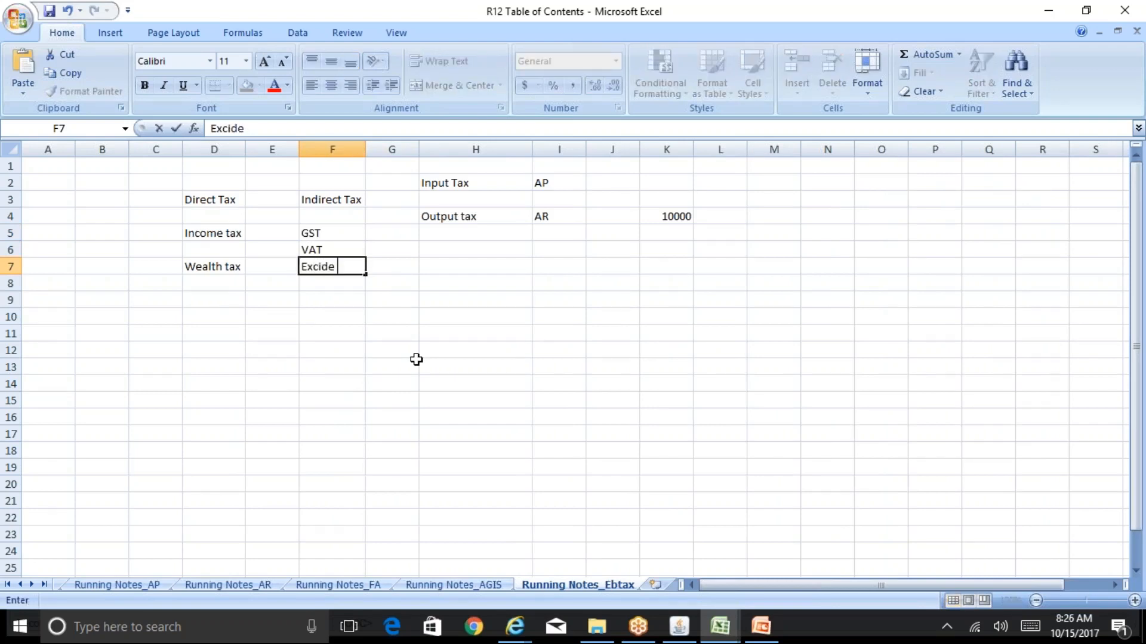
pyautogui.write('duty')
pyautogui.press('Return')
pyautogui.write('Custo')
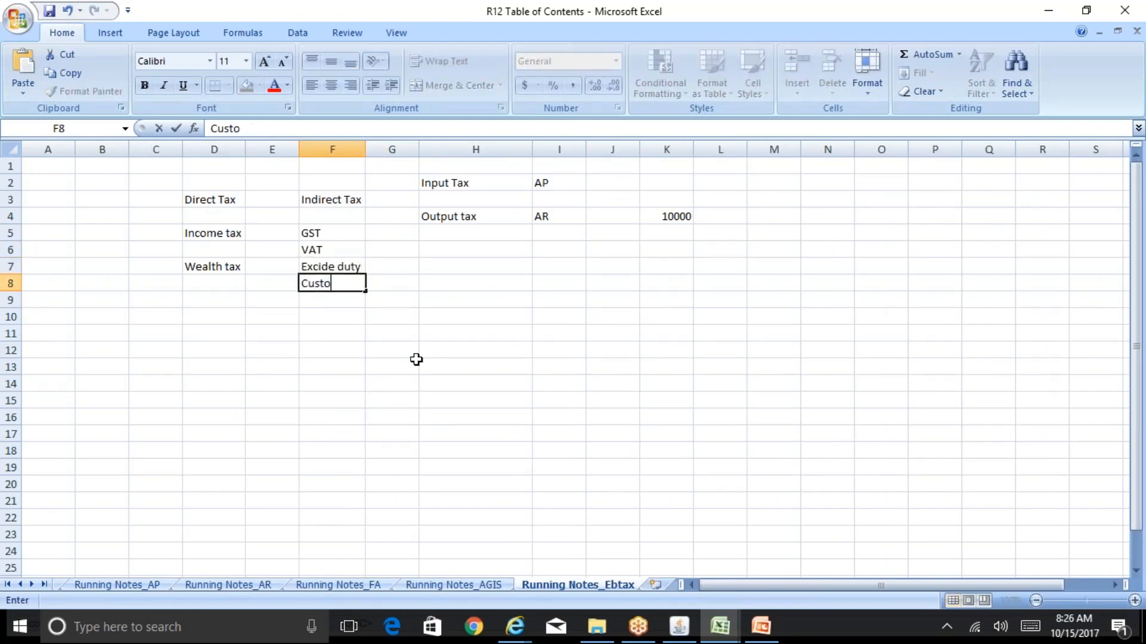
pyautogui.write('ms')
pyautogui.press('Return')
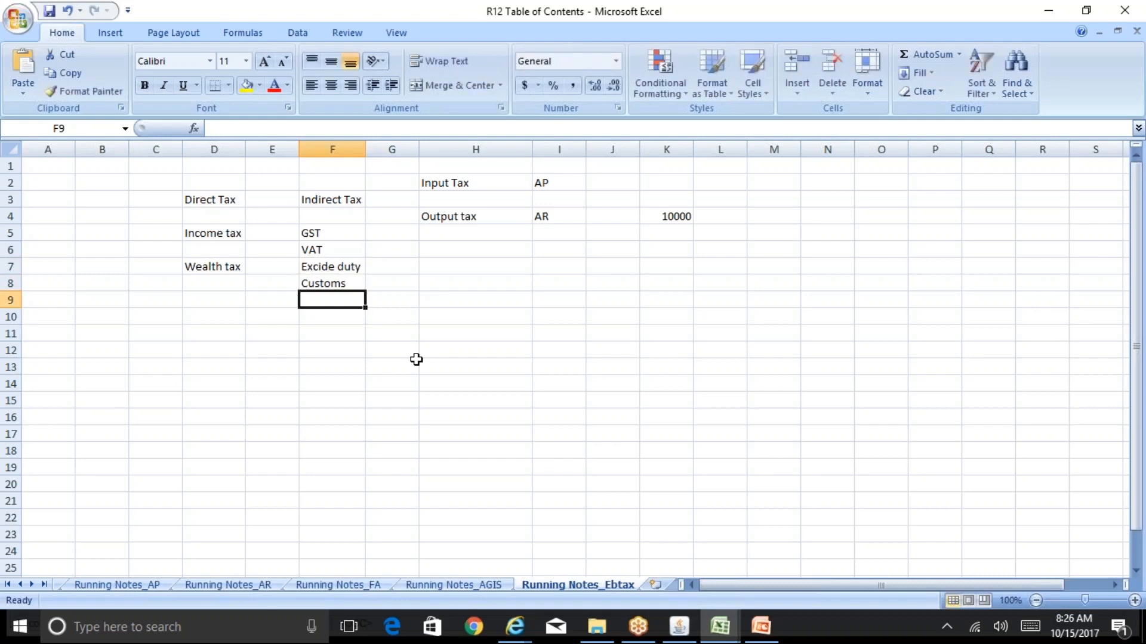
# Add Sales Tax in cell F9 under the Indirect Tax heading and highlight the indirect tax list in F5:F10
pyautogui.write('Sales Tax')
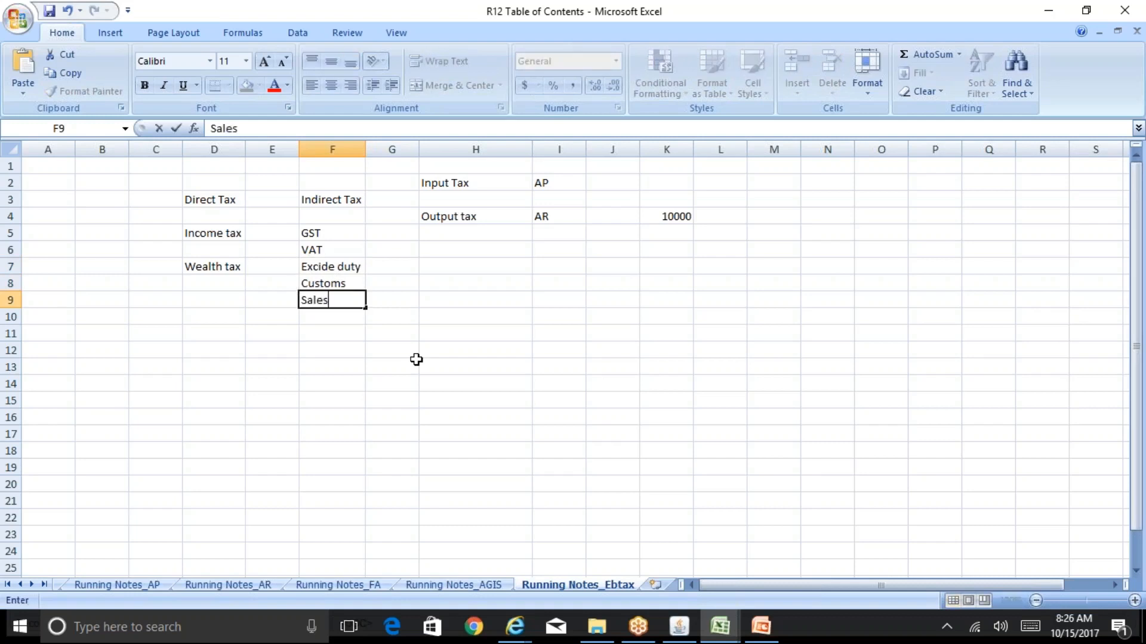
pyautogui.press('Return')
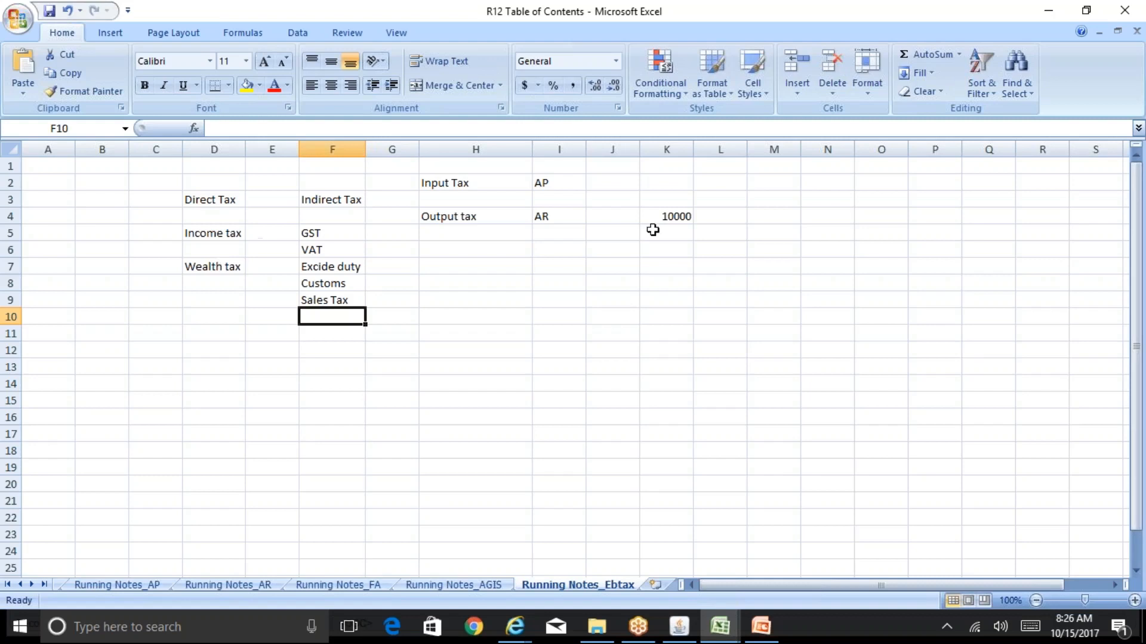
pyautogui.click(326, 230)
pyautogui.moveTo(326, 231); pyautogui.dragTo(338, 316)
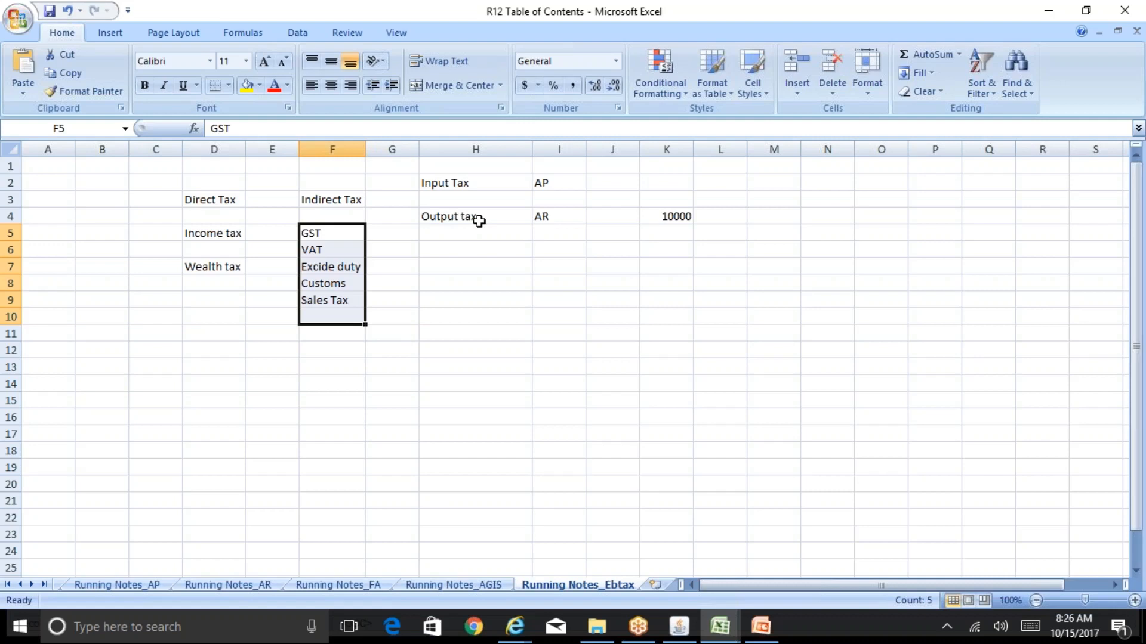
# Enter the amount 5000 in cell K2 on the Input Tax row
pyautogui.click(686, 216)
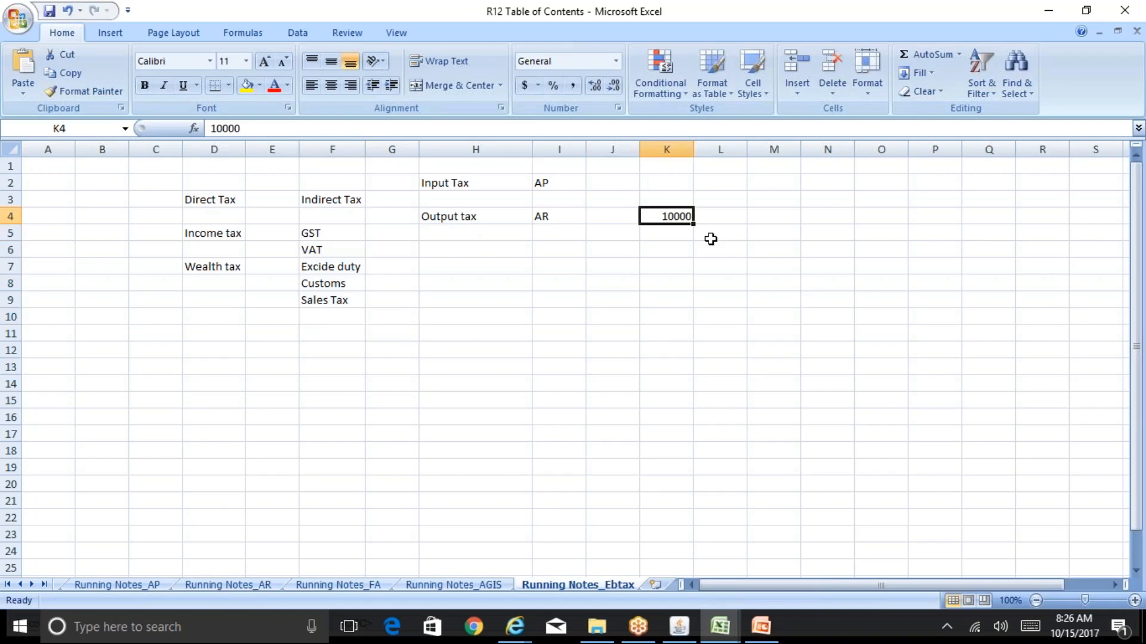
pyautogui.press('Up')
pyautogui.press('Up')
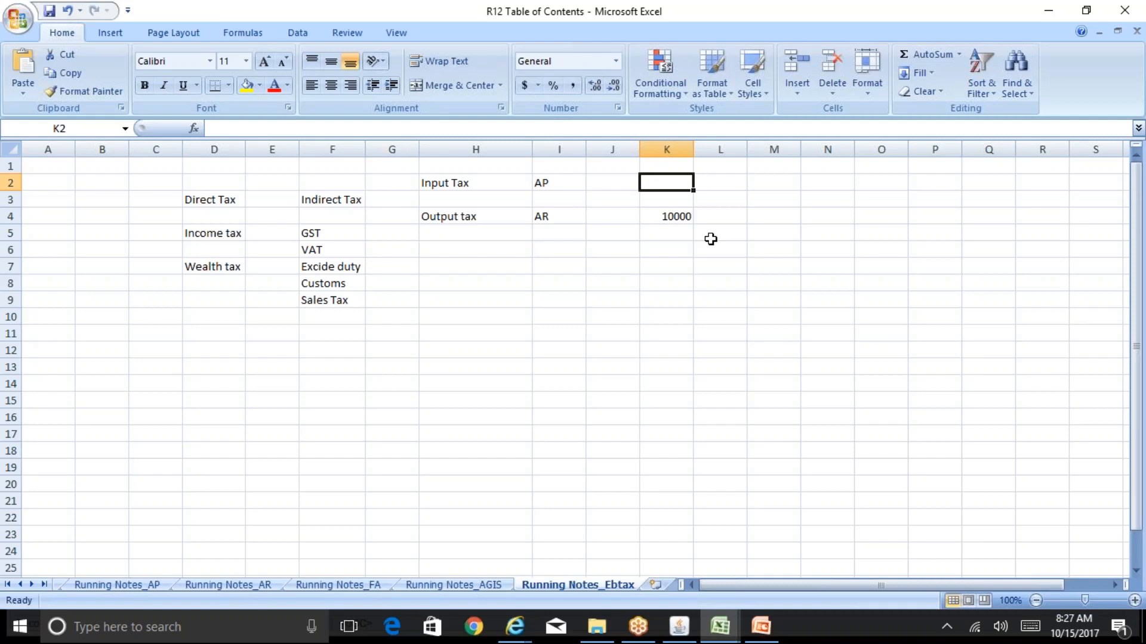
pyautogui.write('500')
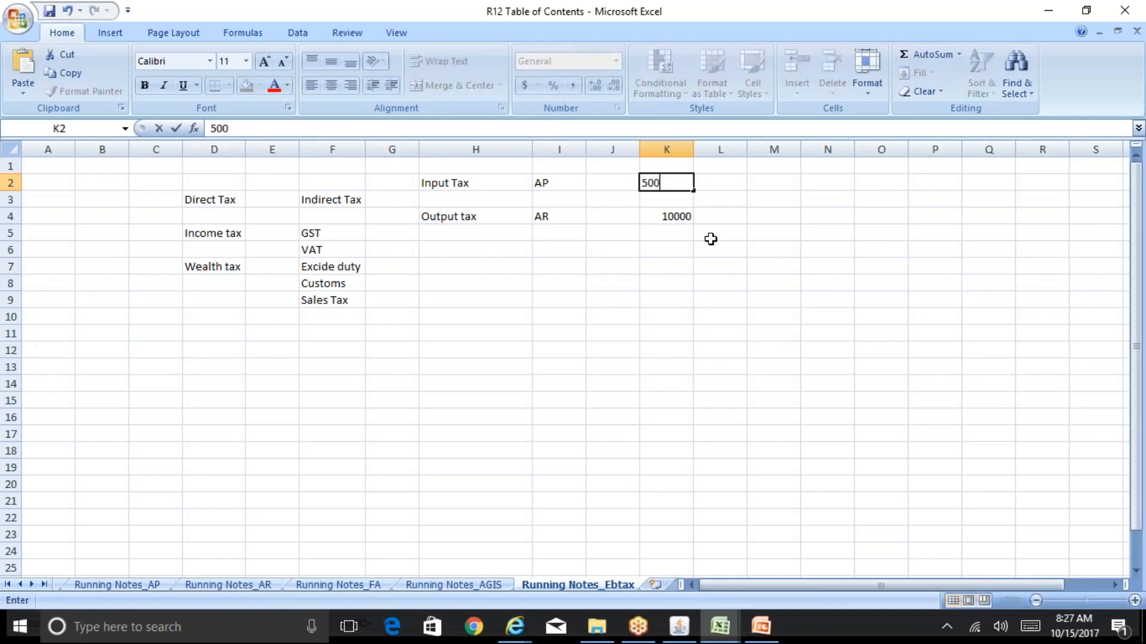
pyautogui.write('0')
pyautogui.press('Tab')
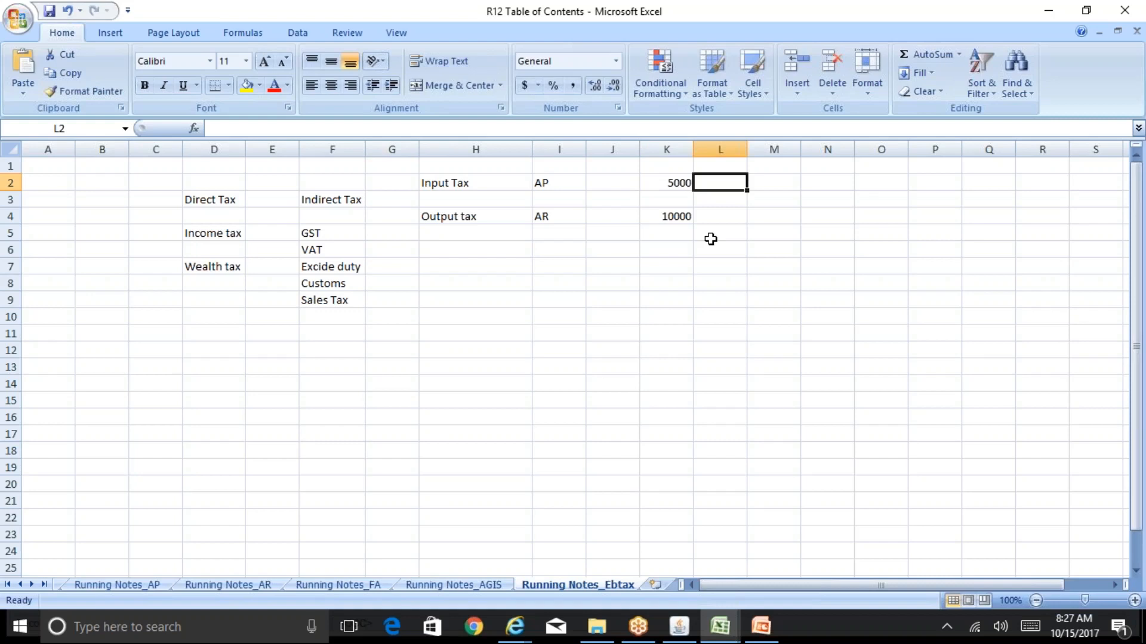
pyautogui.press('Left')
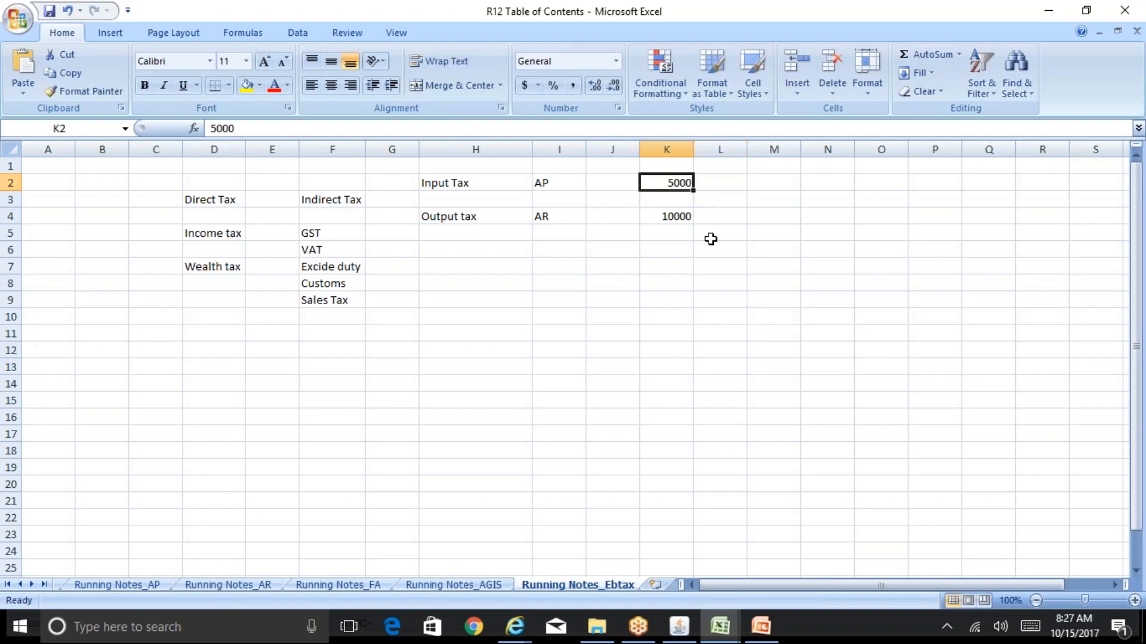
# Compare the Input Tax amount in cell K2 with the Output tax amount in cell K4
pyautogui.press('Down')
pyautogui.press('Down')
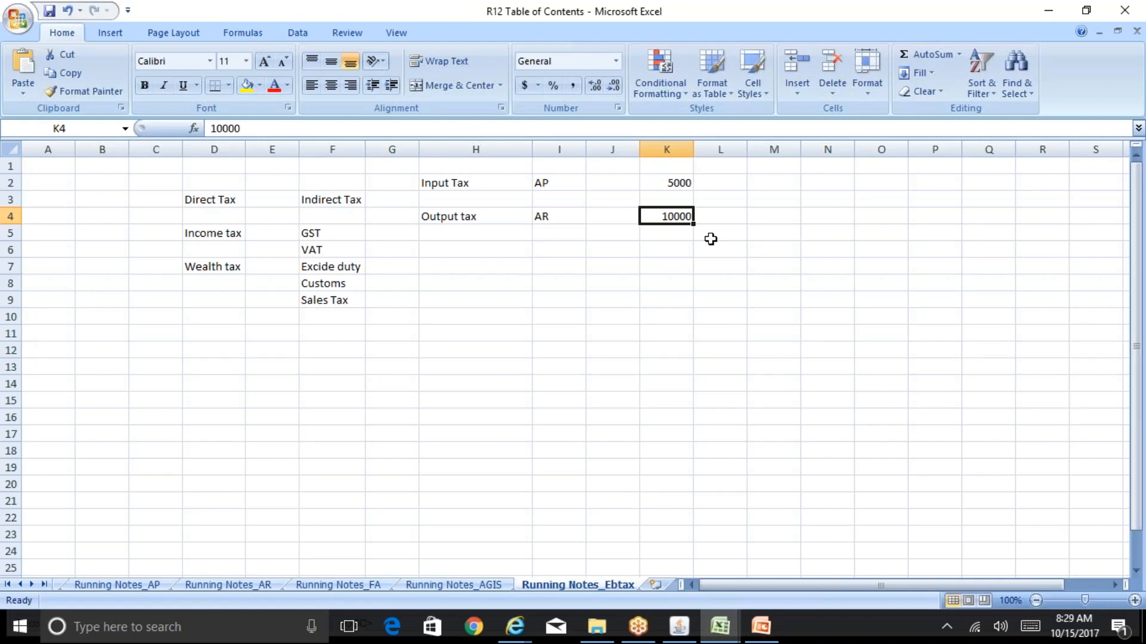
pyautogui.press('Right')
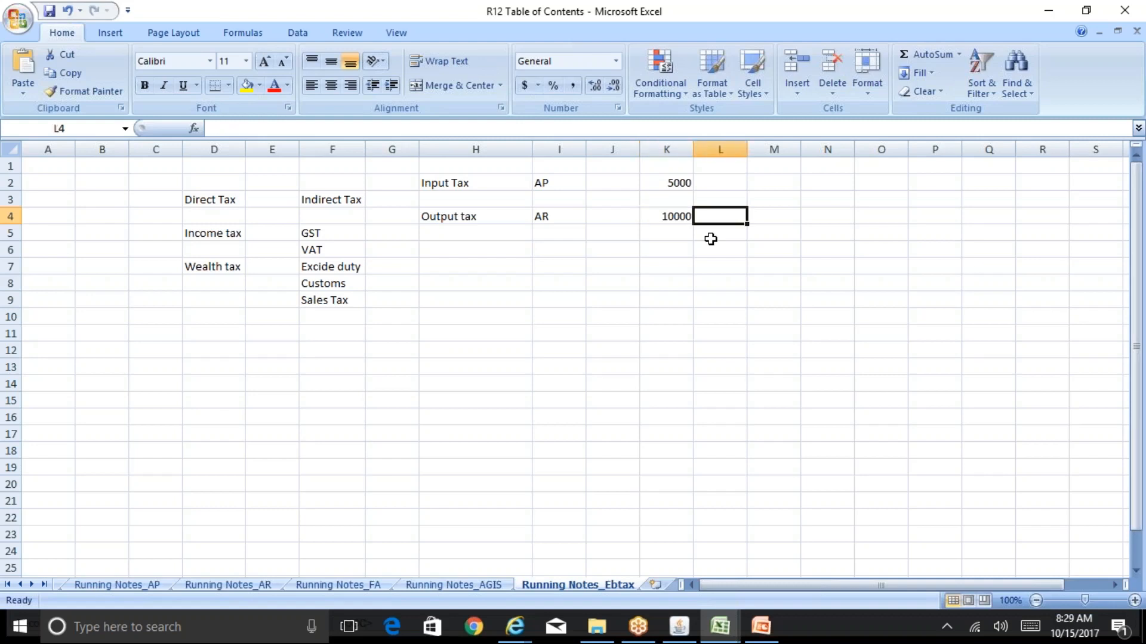
pyautogui.press('Up')
pyautogui.press('Up')
pyautogui.press('Left')
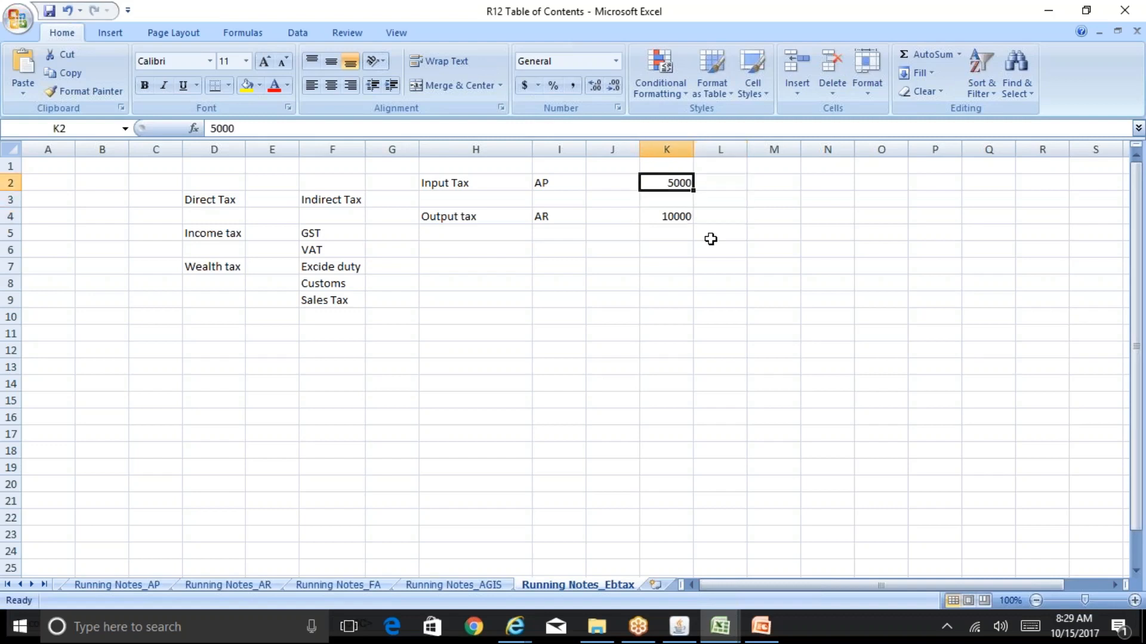
pyautogui.press('Down')
pyautogui.press('Down')
pyautogui.press('Down')
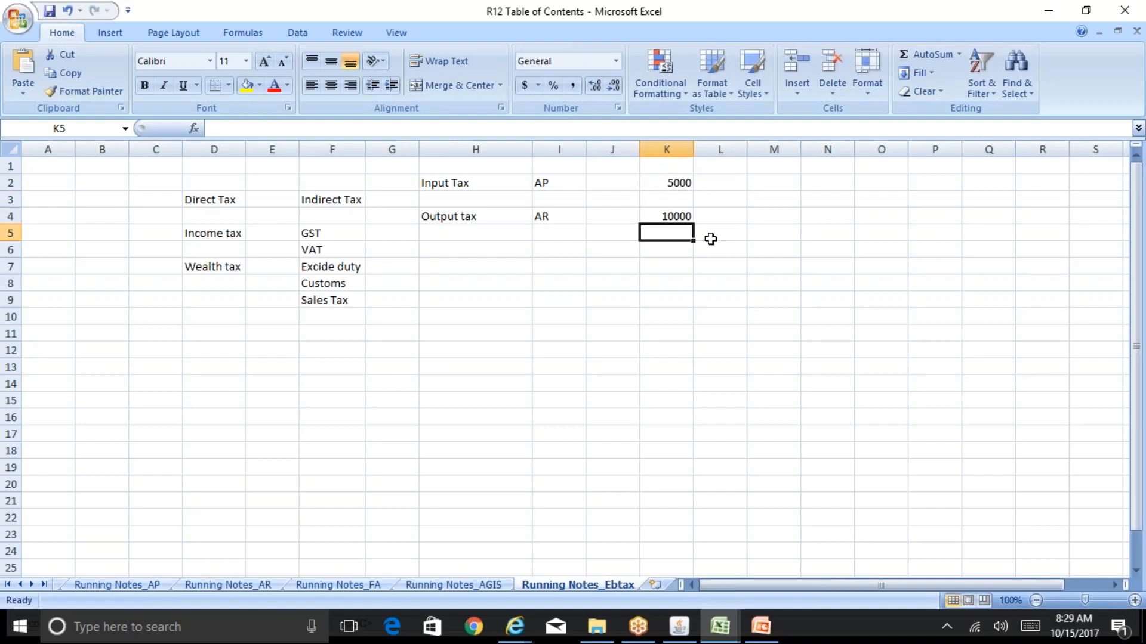
pyautogui.press('Up')
pyautogui.press('Up')
pyautogui.press('Up')
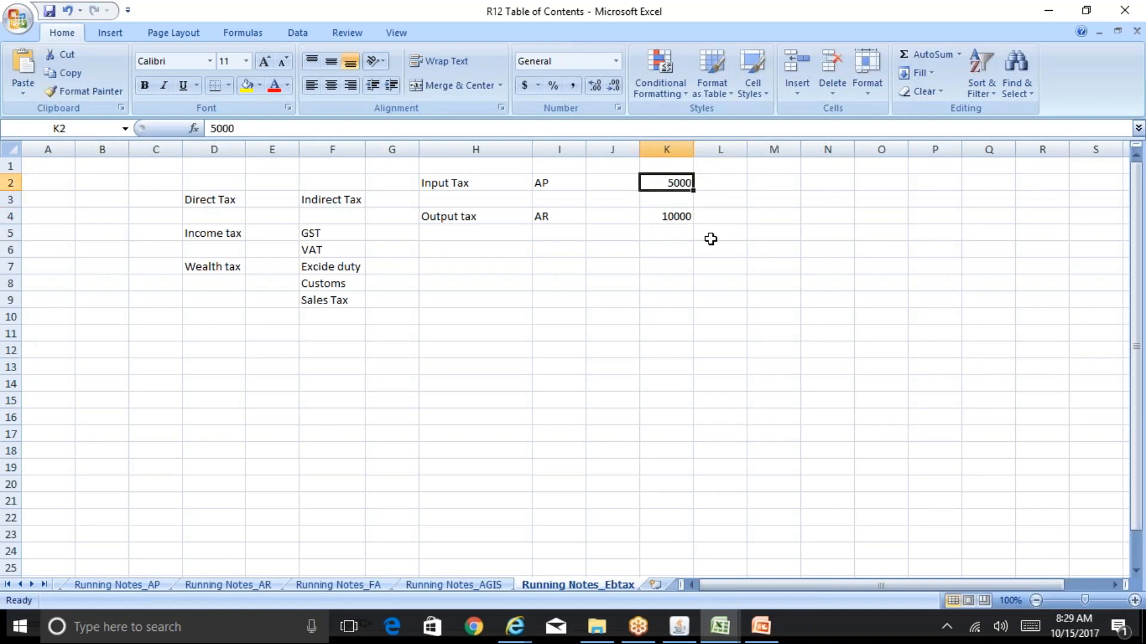
# Enter 5000 in cell M5 as the difference between the output tax and input tax amounts
pyautogui.press('Down')
pyautogui.press('Down')
pyautogui.press('Down')
pyautogui.press('Right')
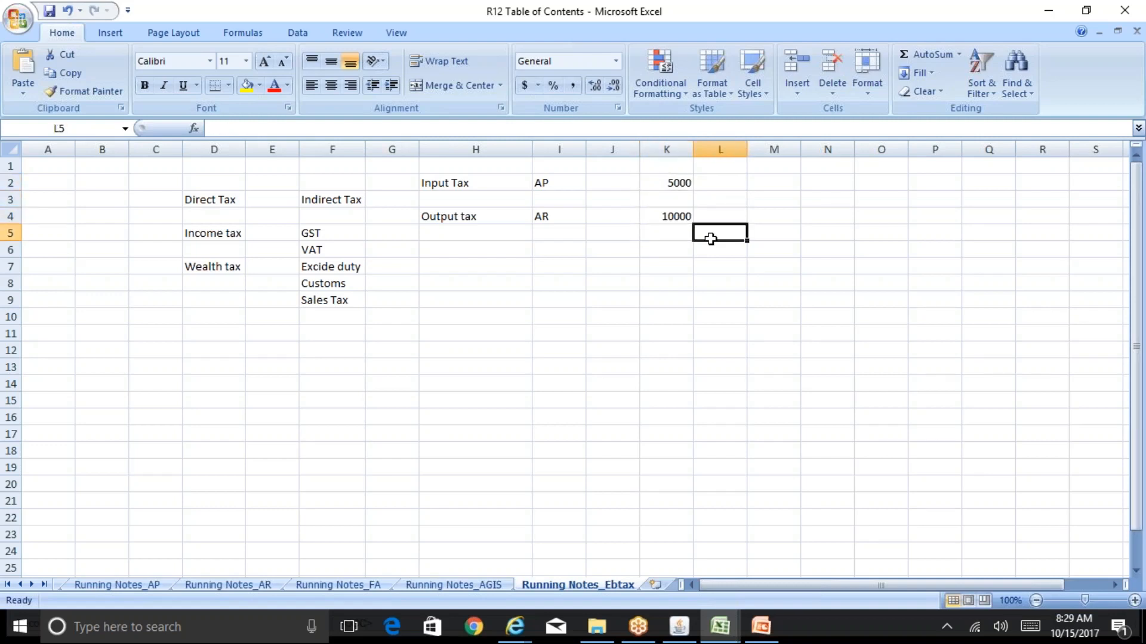
pyautogui.press('Right')
pyautogui.write('5000')
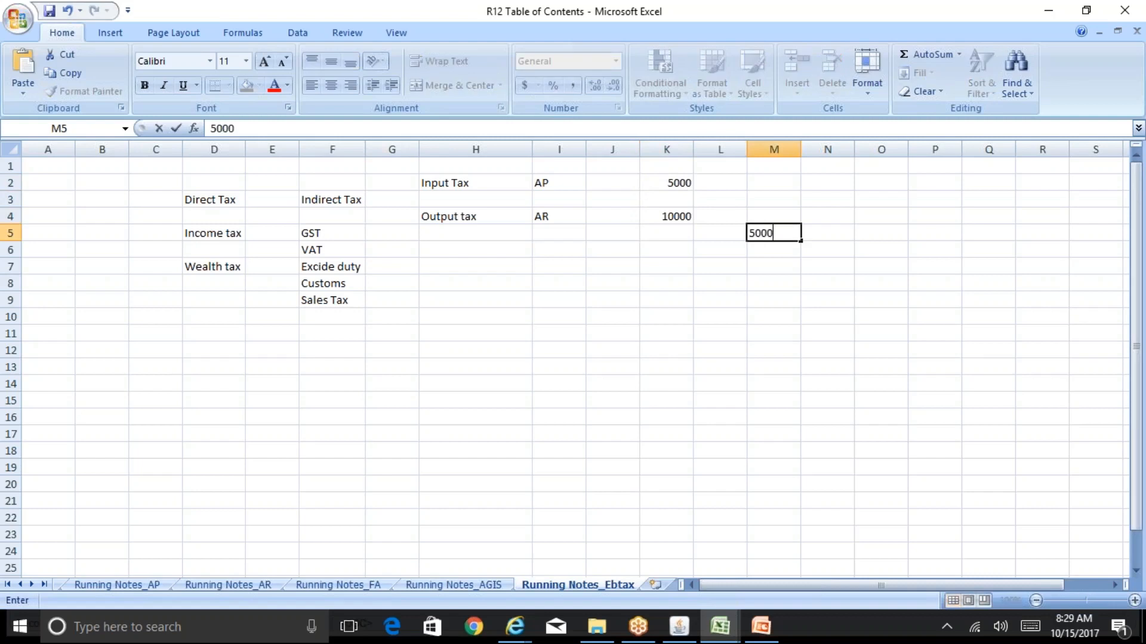
pyautogui.press('Left')
pyautogui.press('Left')
# Review the Input Tax amount in K2 against the net amount in cell M5
pyautogui.press('Up')
pyautogui.press('Up')
pyautogui.press('Up')
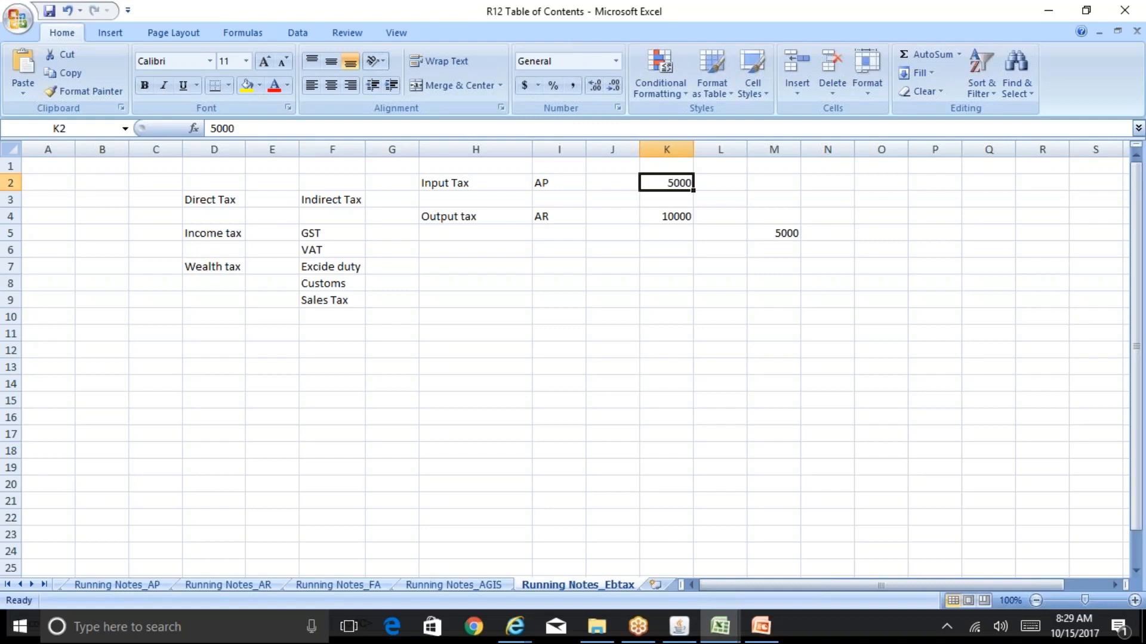
pyautogui.click(612, 183)
pyautogui.click(667, 183)
pyautogui.press('Left')
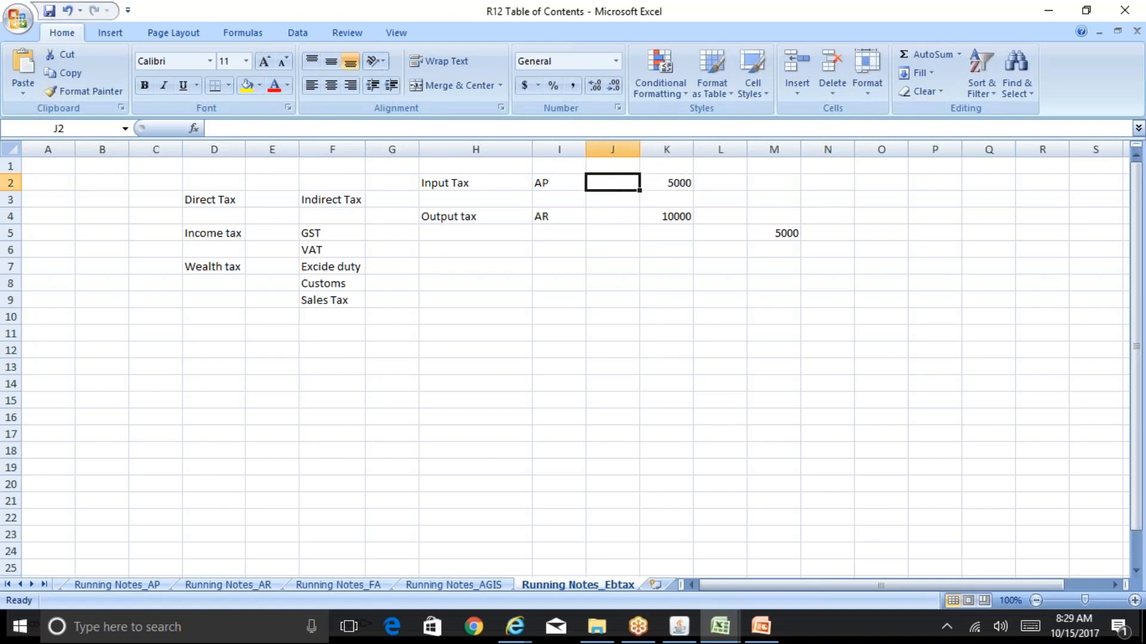
pyautogui.press('Left')
pyautogui.press('Right')
pyautogui.press('Right')
pyautogui.press('Down')
pyautogui.press('Down')
pyautogui.press('Down')
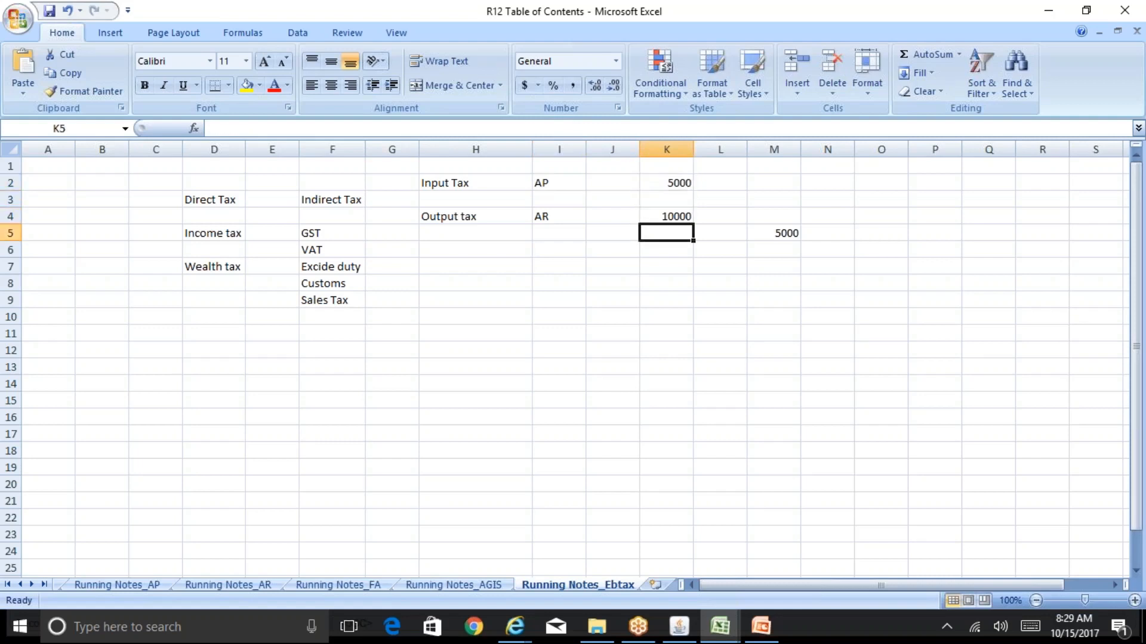
pyautogui.press('Right')
pyautogui.press('Right')
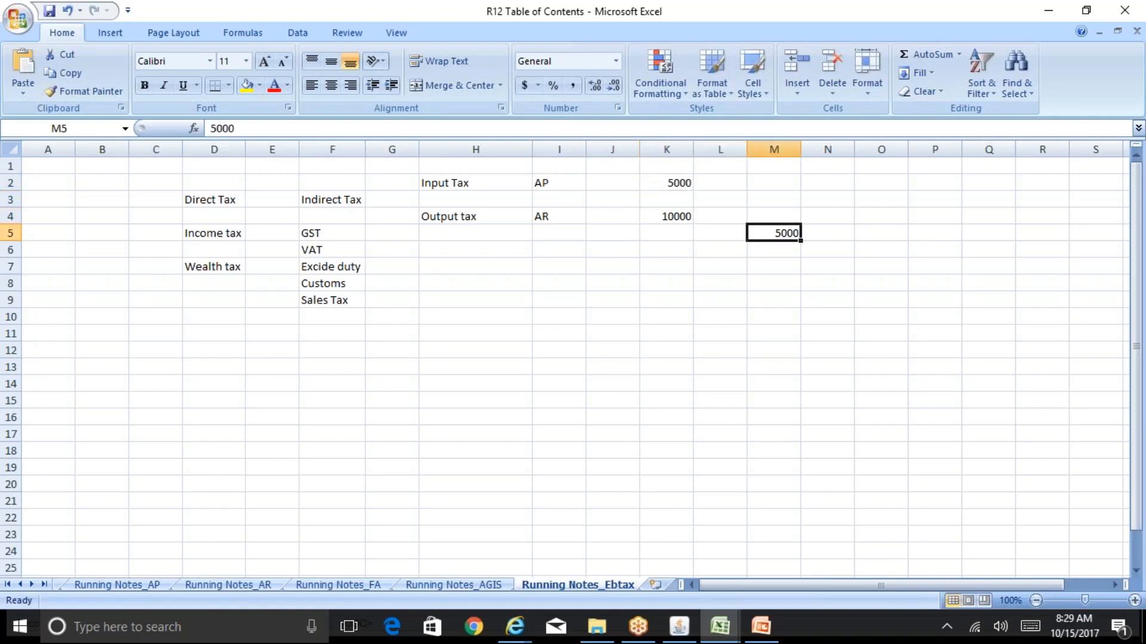
pyautogui.press('Left')
pyautogui.press('Left')
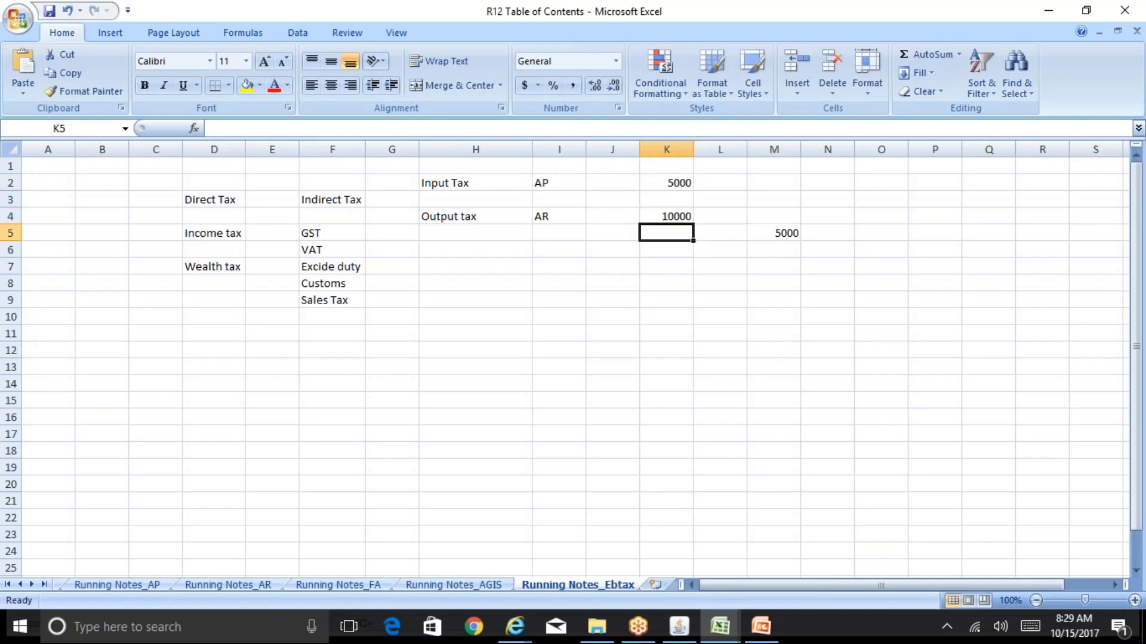
pyautogui.click(675, 180)
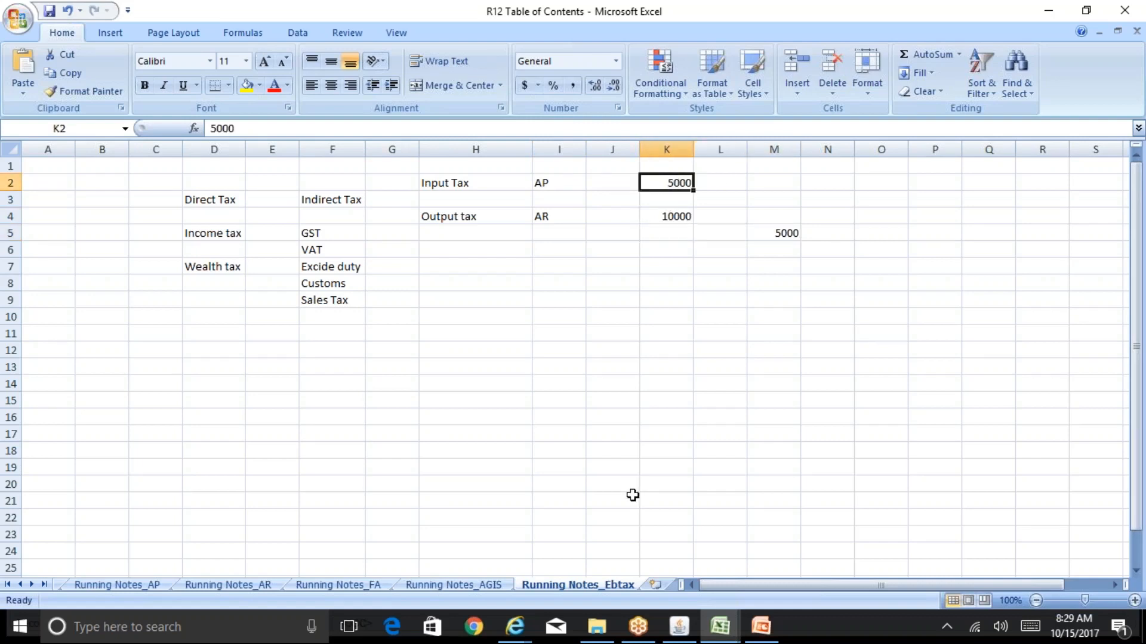
# Check the USD Regime's Controls and Defaults in Internet Explorer, and return to the R12 Table of Contents workbook in Excel
pyautogui.moveTo(515, 626)
pyautogui.click(684, 582)
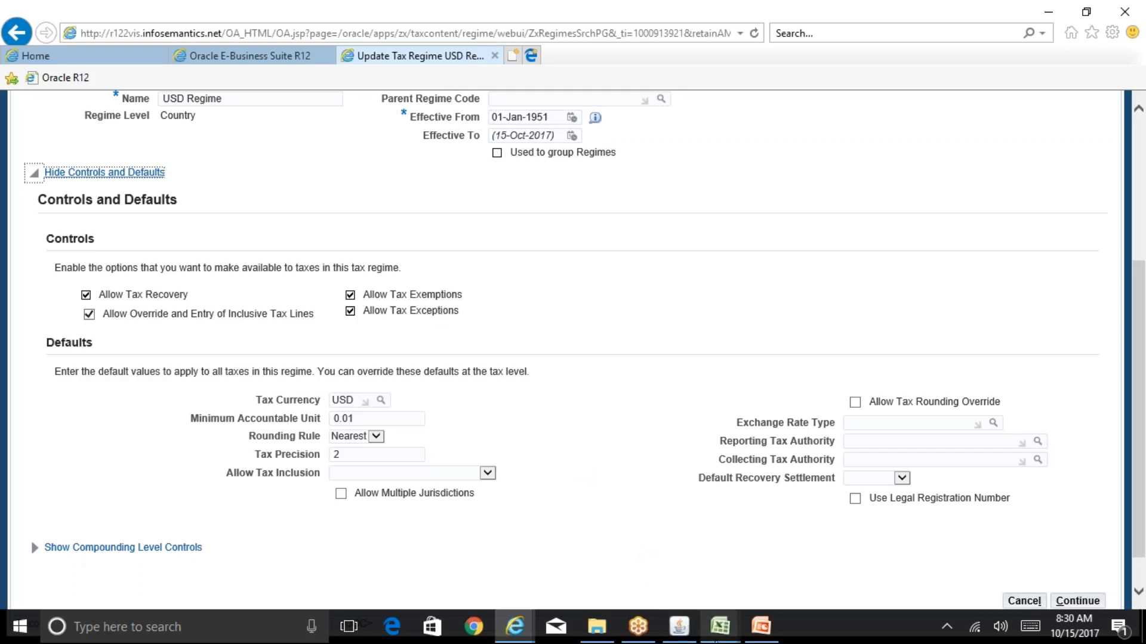
pyautogui.moveTo(718, 640)
pyautogui.click(653, 558)
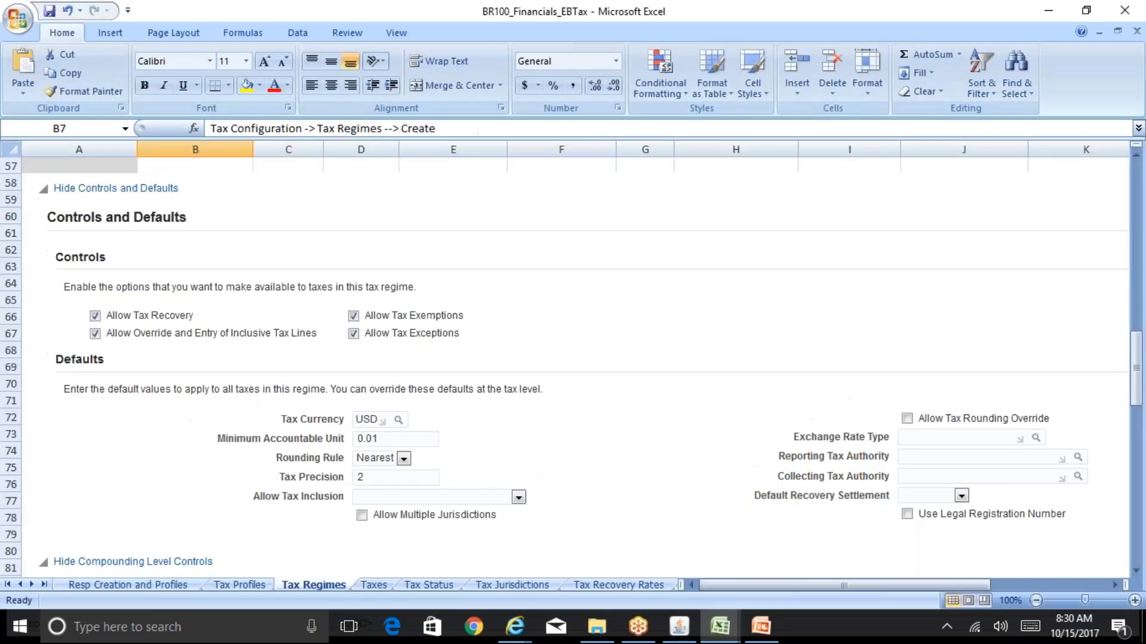
pyautogui.moveTo(719, 626)
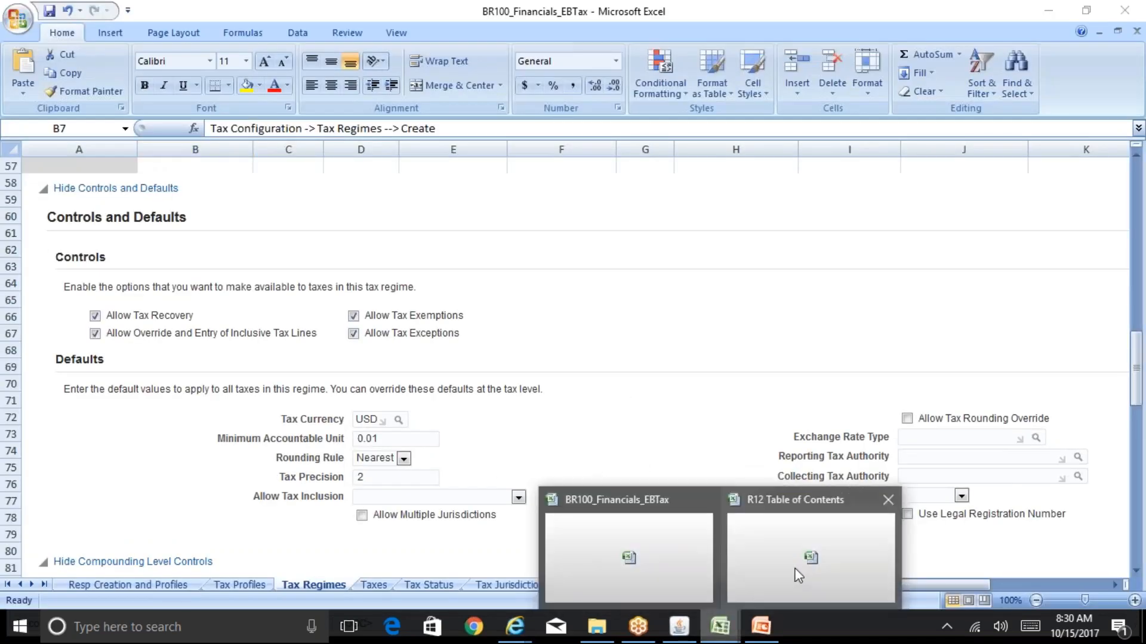
pyautogui.click(800, 575)
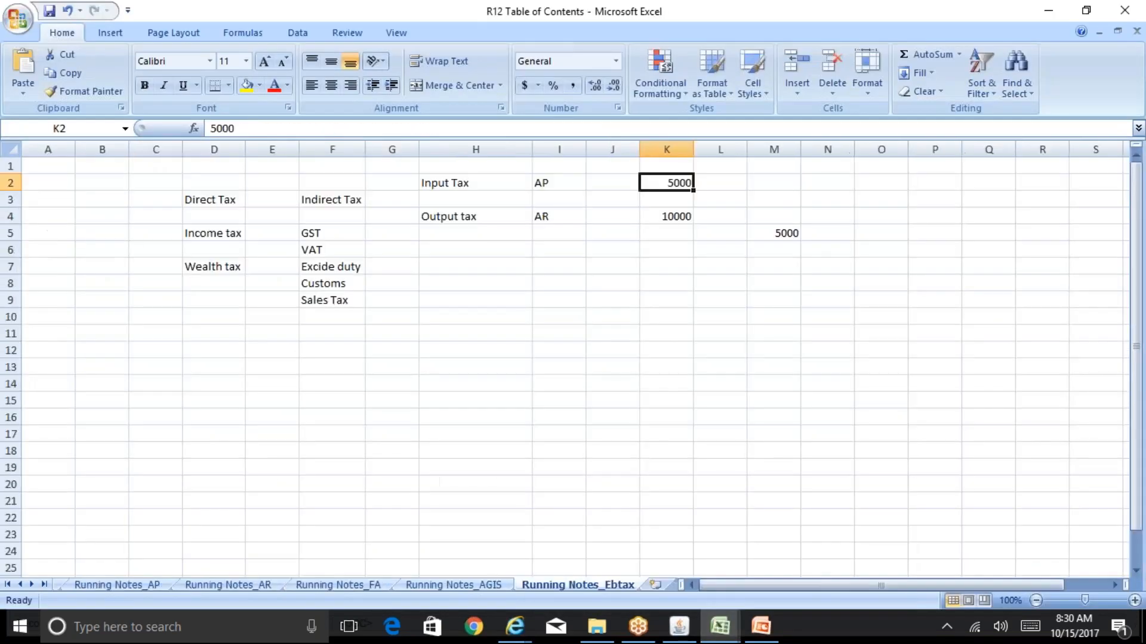
# Add the note Tax Exemption in cell H8
pyautogui.click(548, 288)
pyautogui.press('Left')
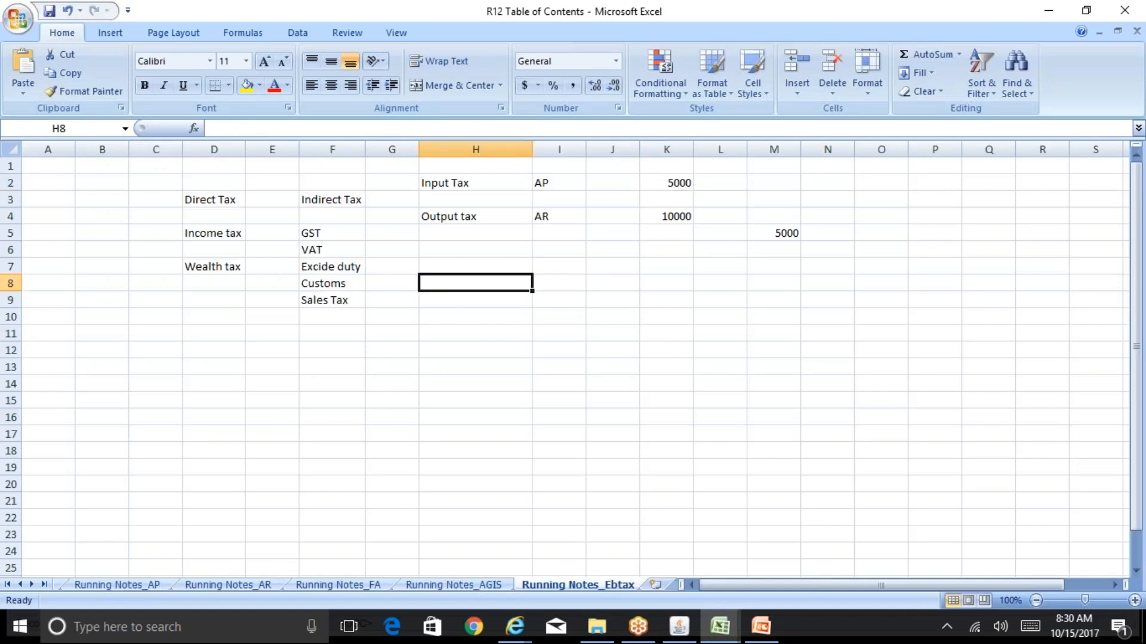
pyautogui.write('Tax Exe')
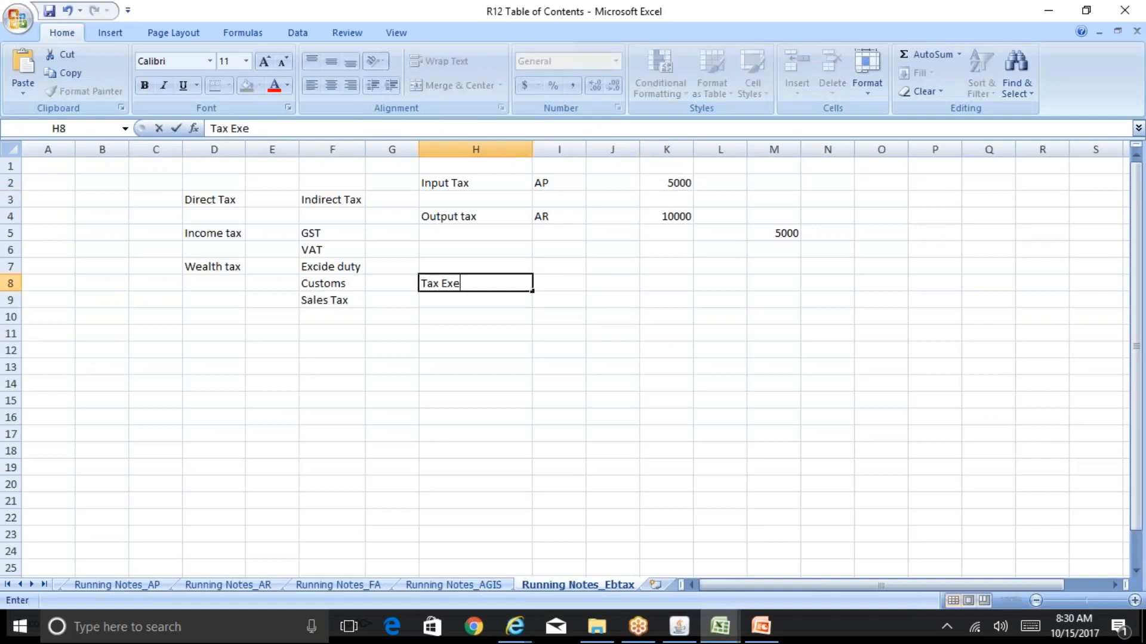
pyautogui.write('mption')
pyautogui.press('Return')
pyautogui.press('Up')
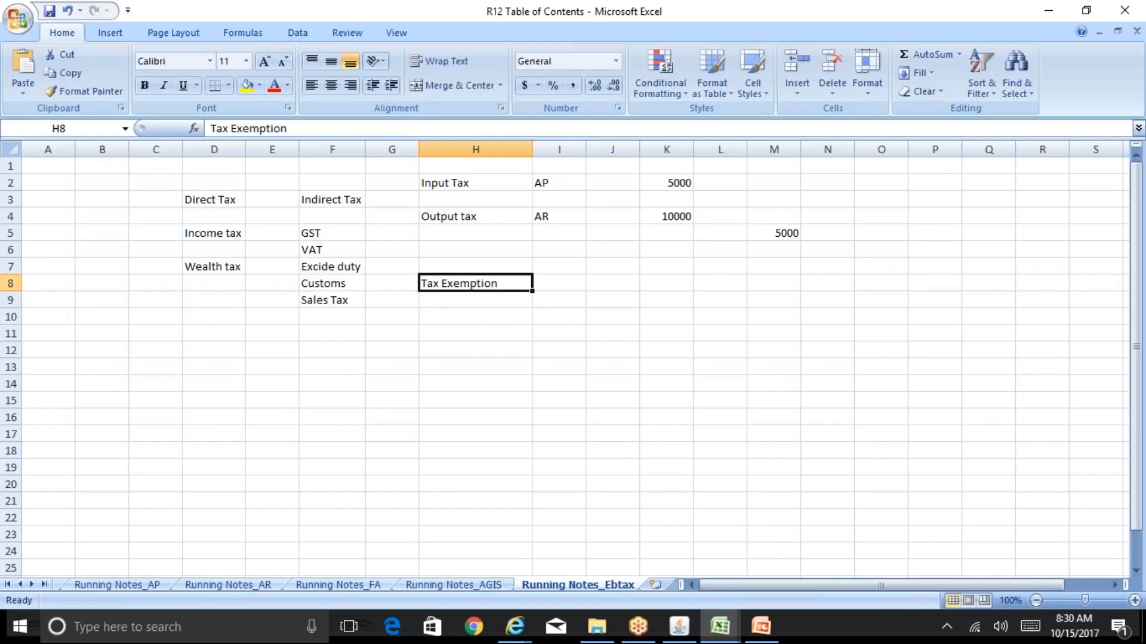
pyautogui.press('Right')
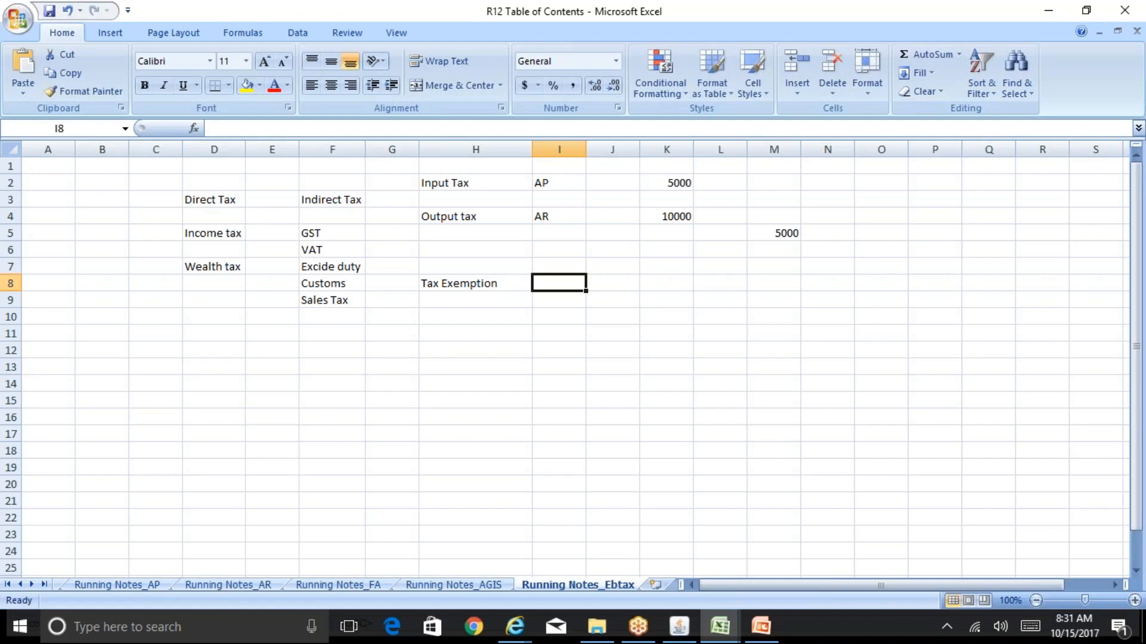
pyautogui.press('Down')
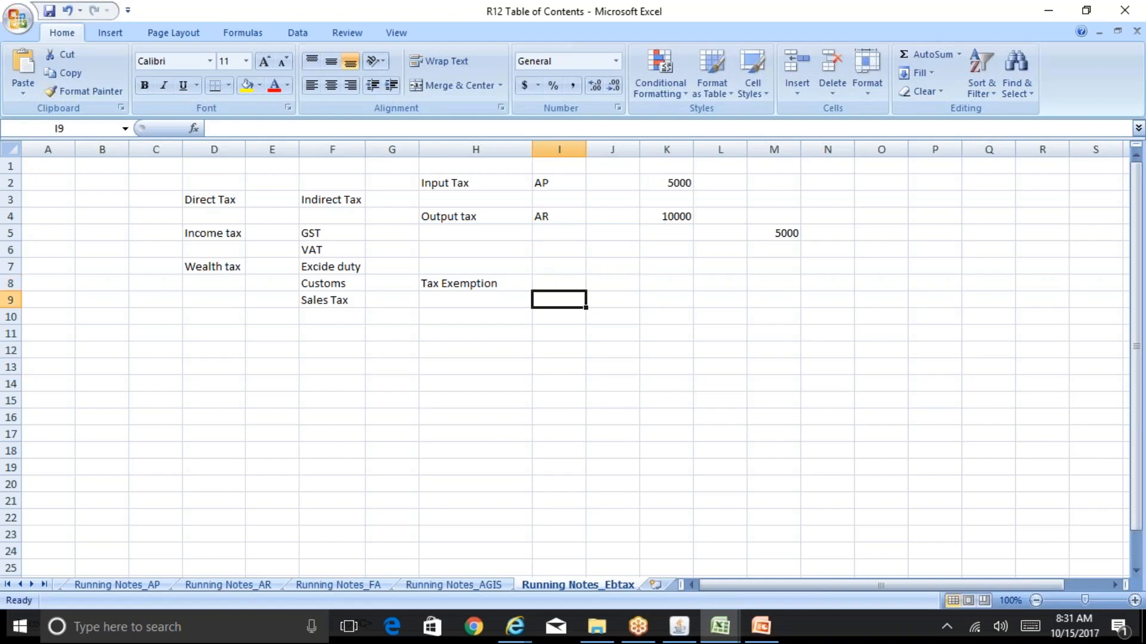
pyautogui.press('Up')
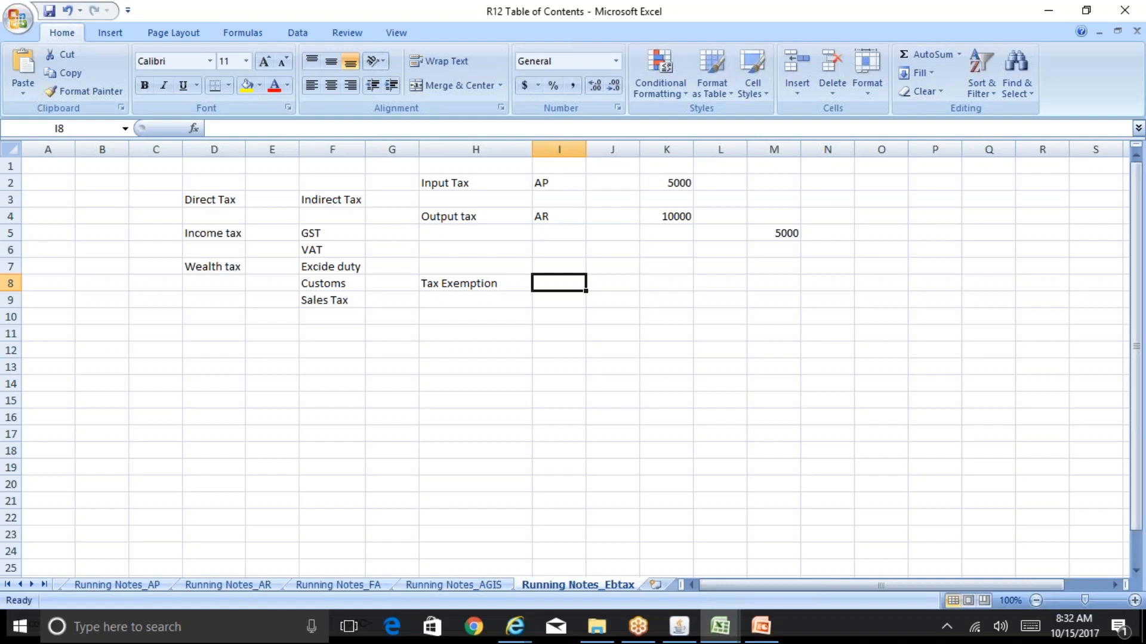
# Add the note Tax Exception in cell H10, two rows below Tax Exemption
pyautogui.press('Down')
pyautogui.press('Left')
pyautogui.press('Left')
pyautogui.press('Down')
pyautogui.press('Right')
pyautogui.write('Ta')
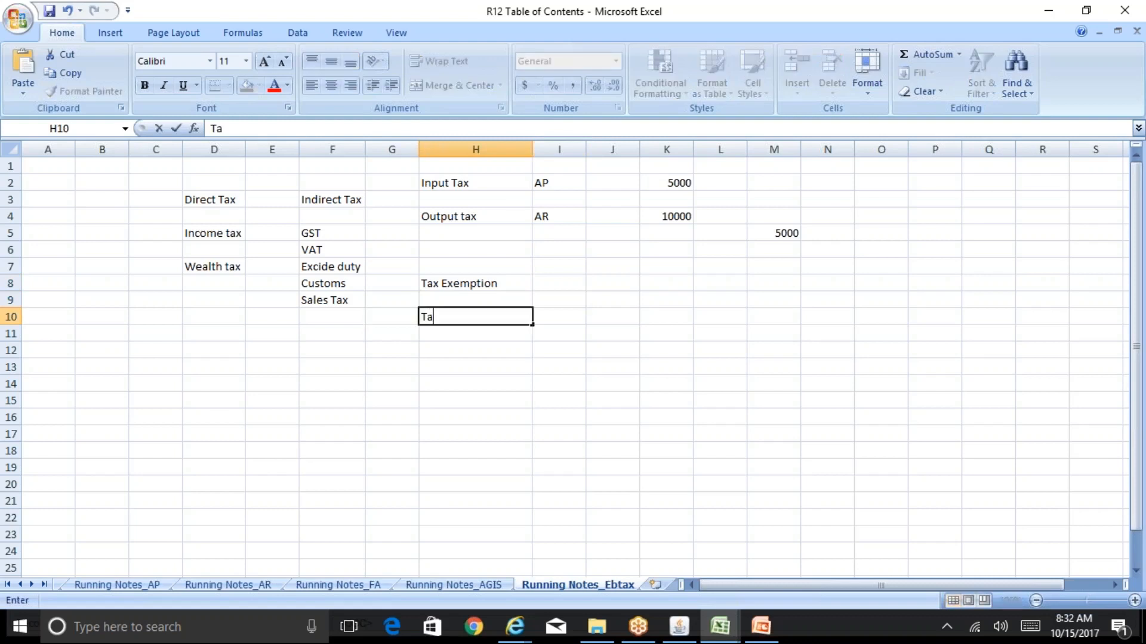
pyautogui.write('x Exception')
pyautogui.press('Return')
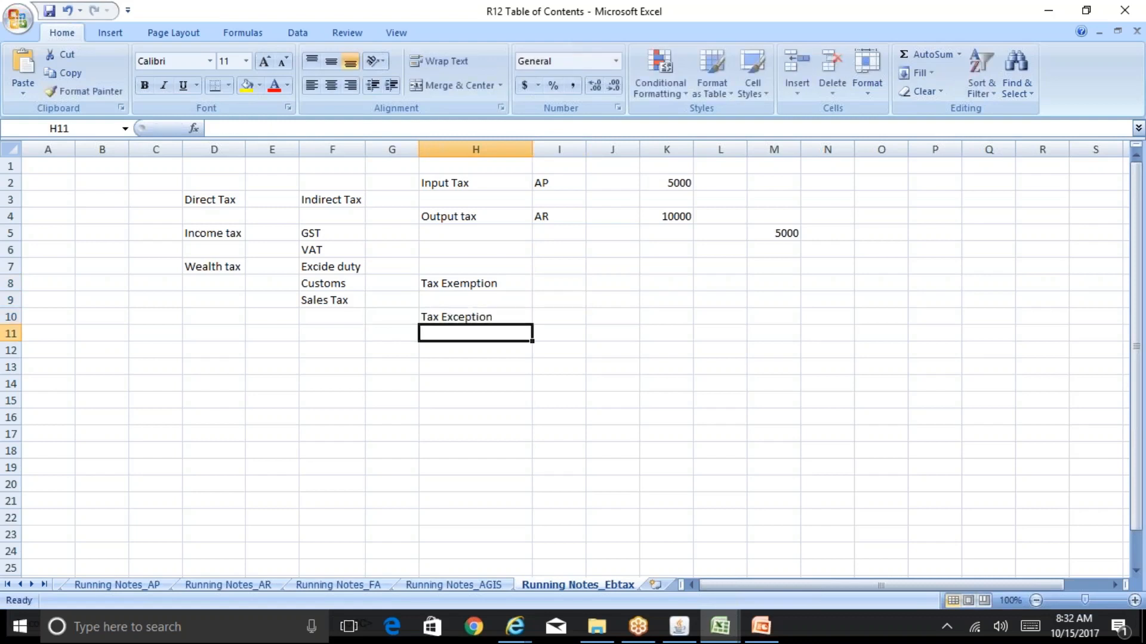
pyautogui.press('Up')
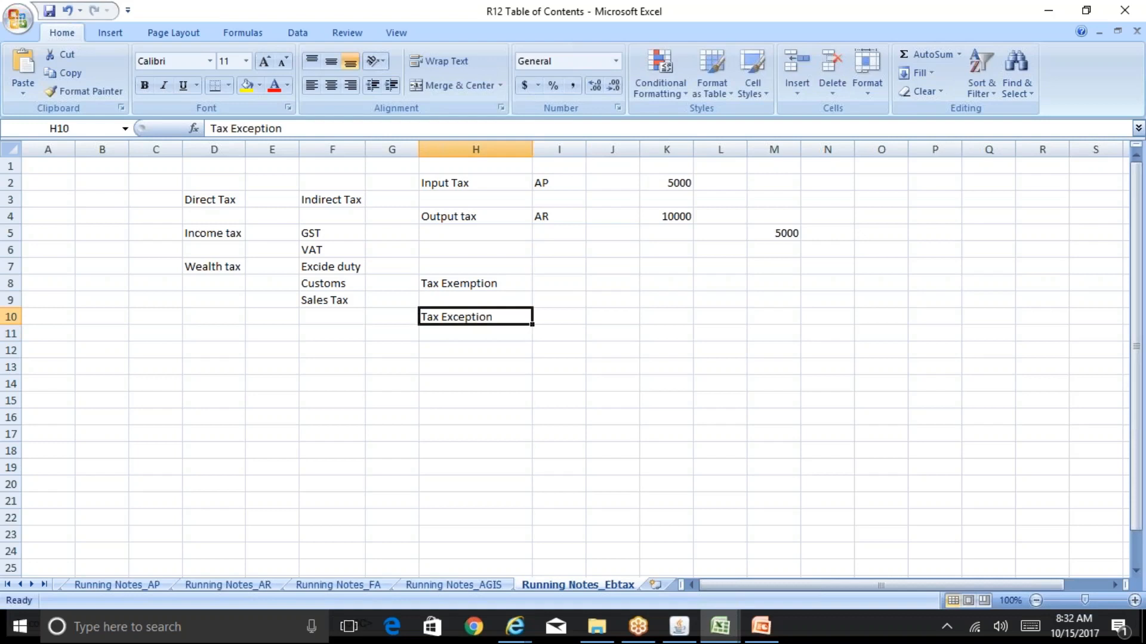
pyautogui.press('Right')
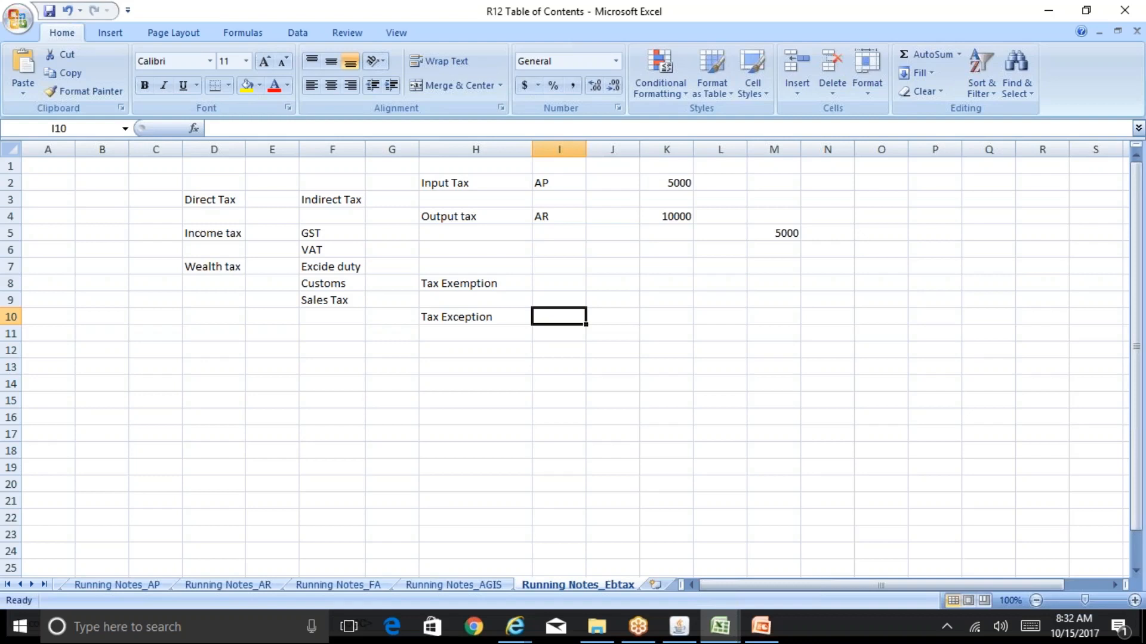
# Enter XYZ in cell J10 and 10% in cell L10 as the Tax Exception example
pyautogui.click(612, 317)
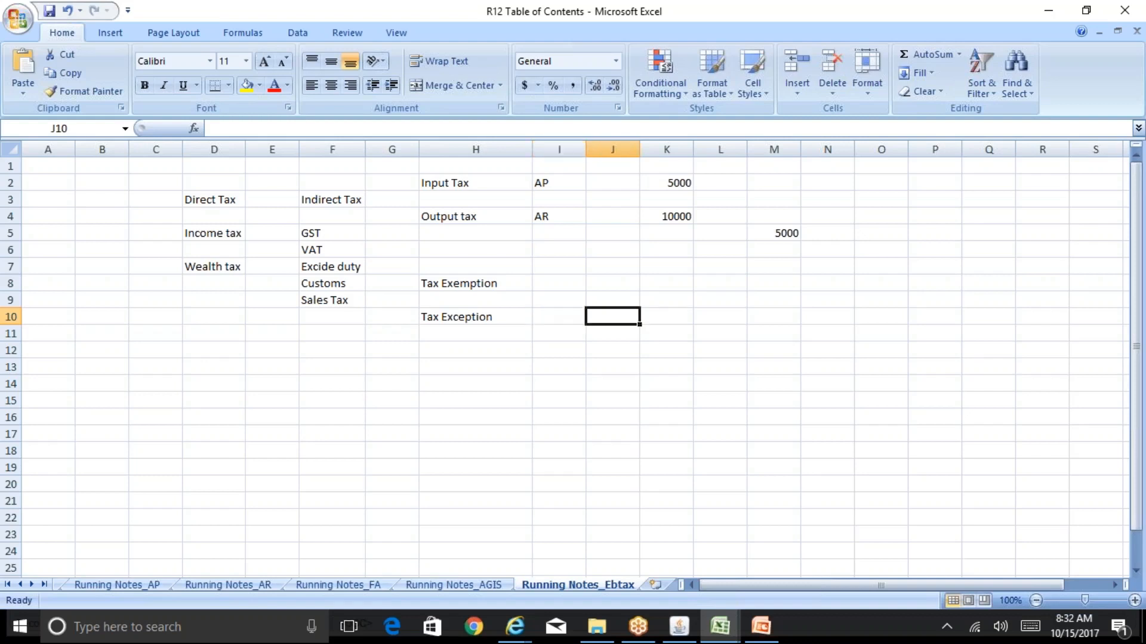
pyautogui.write('XYZ')
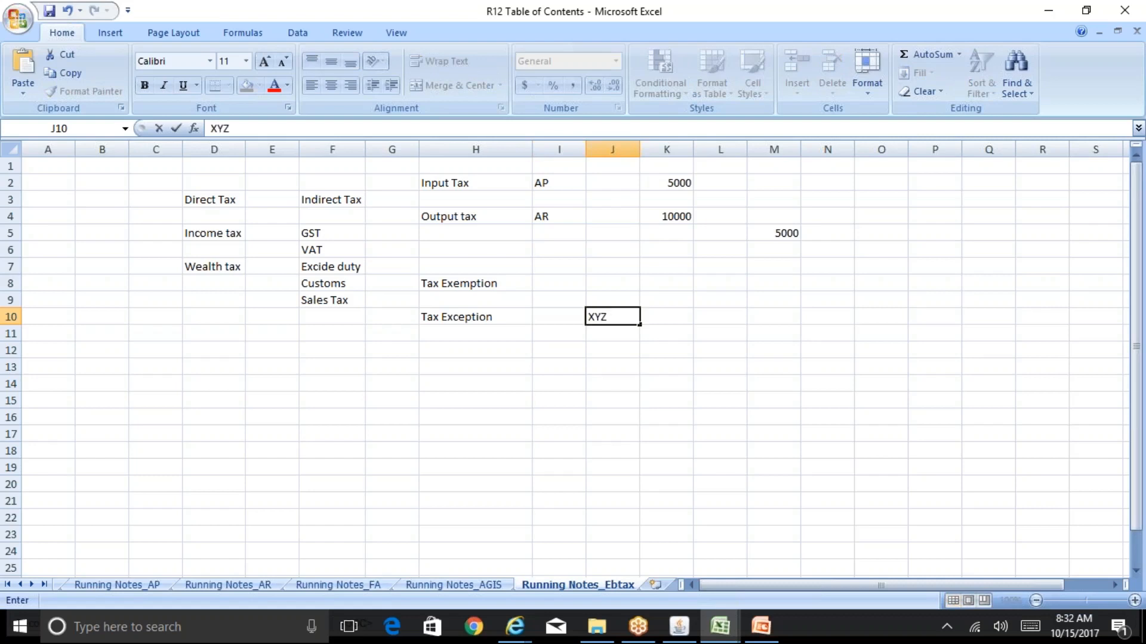
pyautogui.press('Tab')
pyautogui.press('Tab')
pyautogui.write('10%')
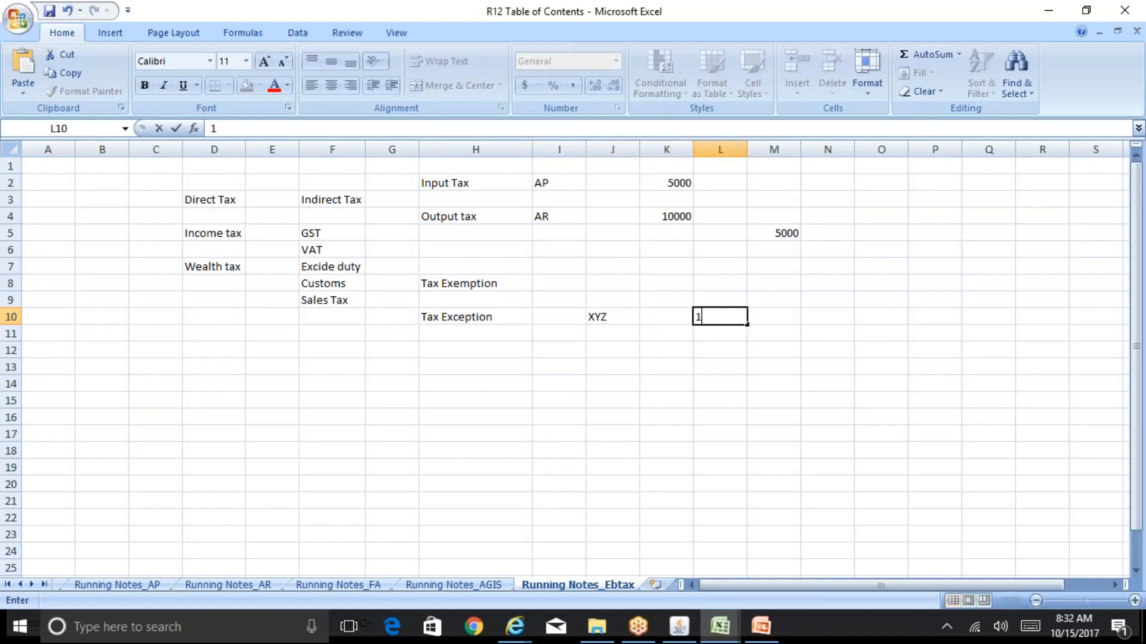
pyautogui.press('Return')
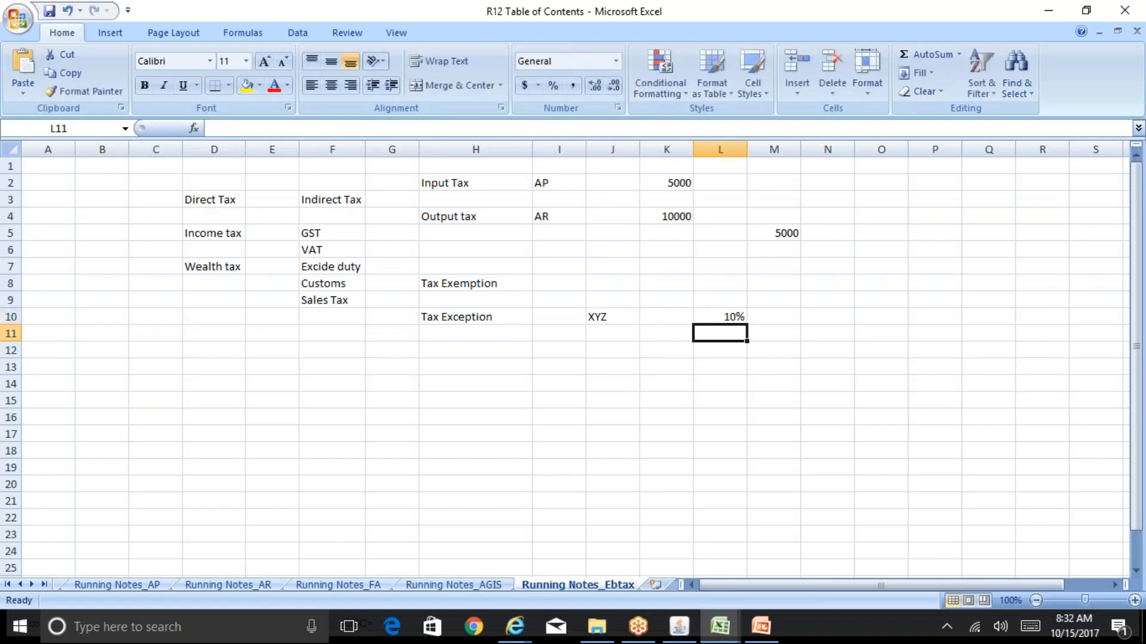
pyautogui.press('Left')
pyautogui.press('Left')
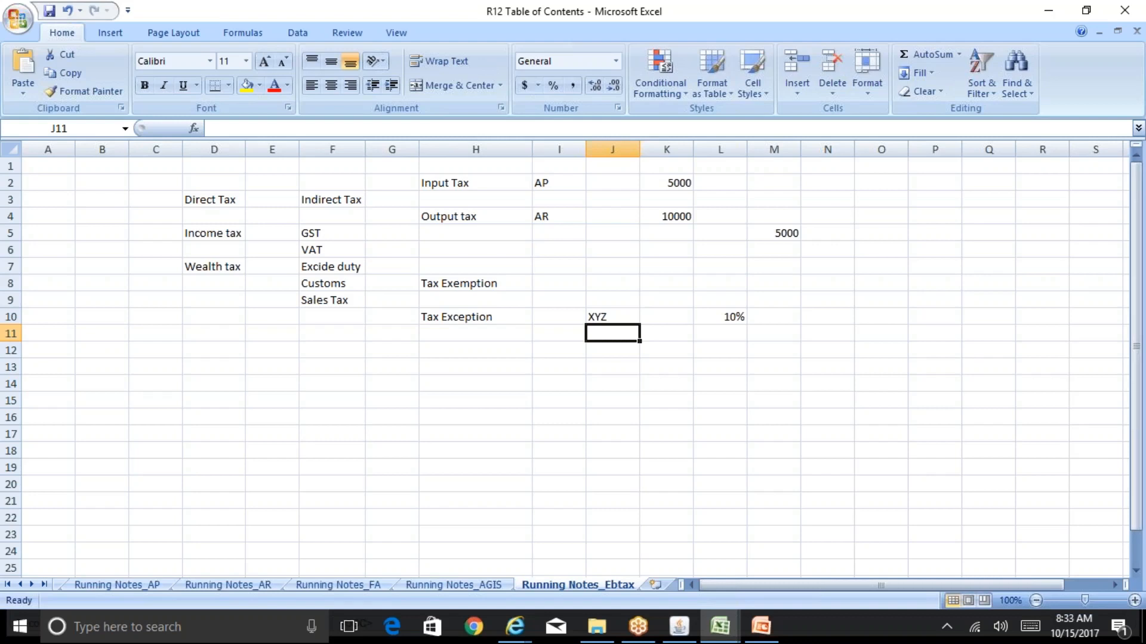
pyautogui.press('Right')
pyautogui.press('Right')
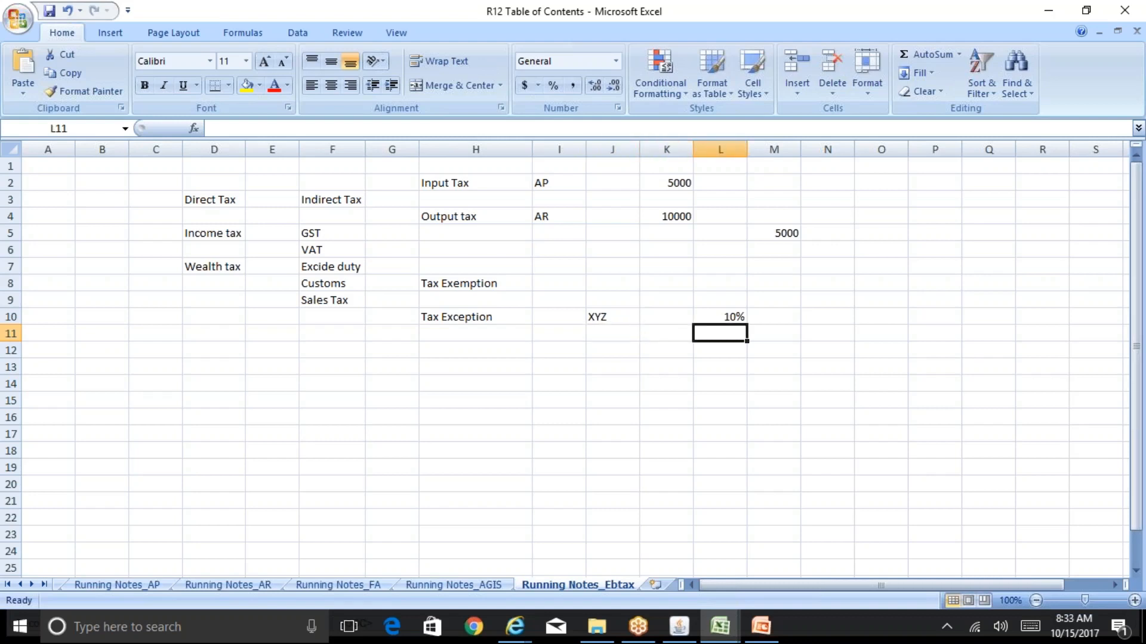
pyautogui.press('Down')
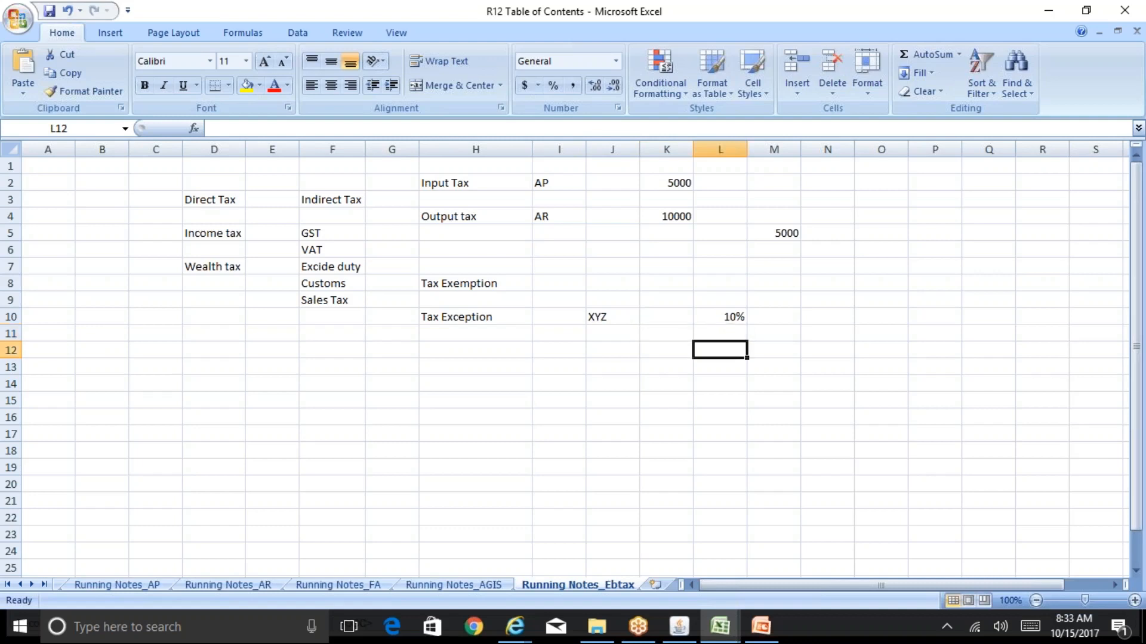
pyautogui.press('Up')
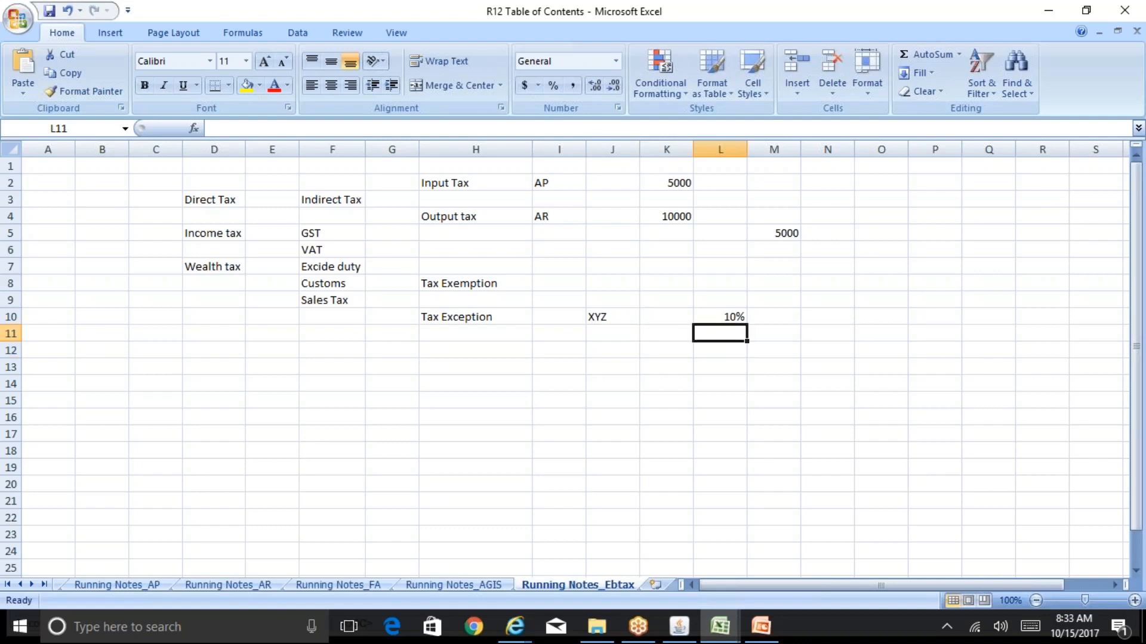
# Calculate the exception rate in cell L11 with the formula =L10*20/100
pyautogui.write('=')
pyautogui.press('Up')
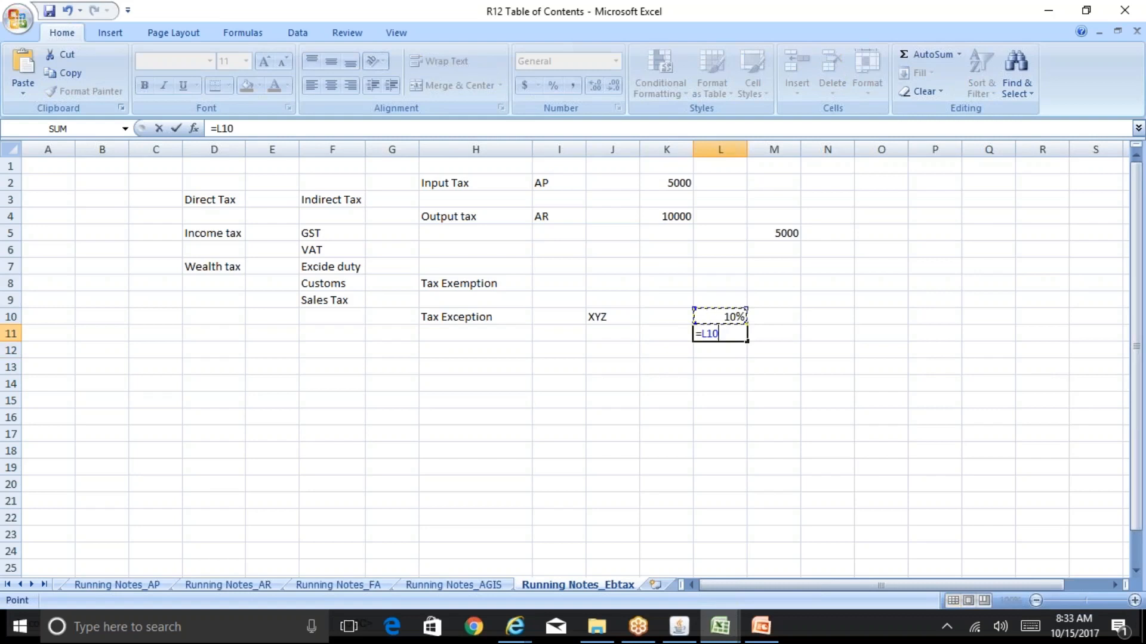
pyautogui.write('*20/100')
pyautogui.press('Return')
pyautogui.press('Up')
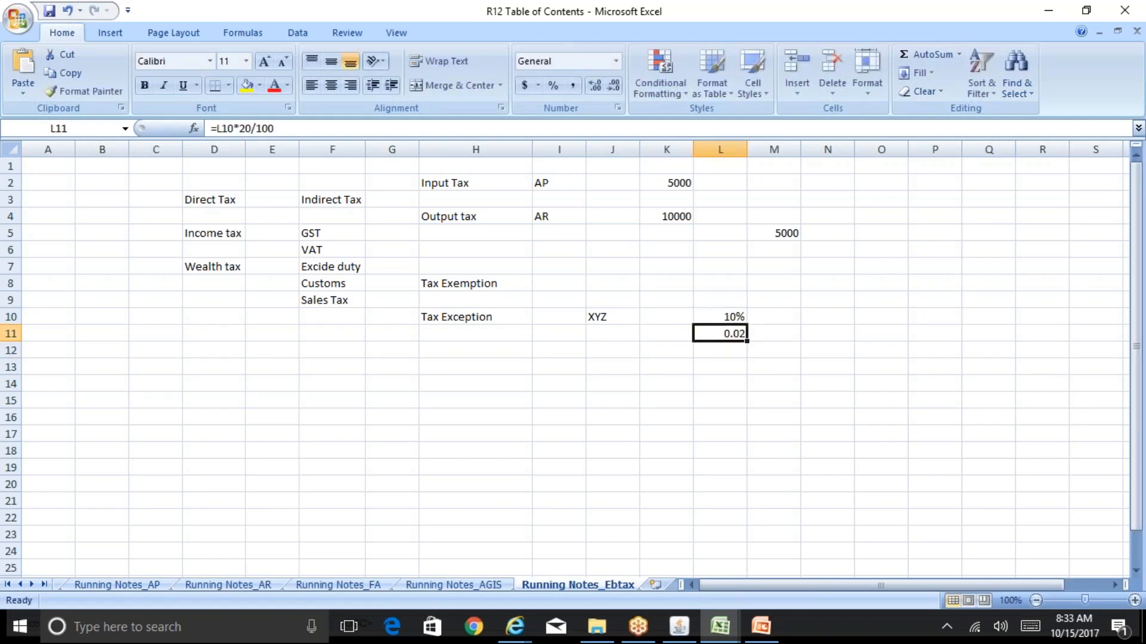
# Enter 2% in cell L11 as the exception rate
pyautogui.write('2%')
pyautogui.press('Return')
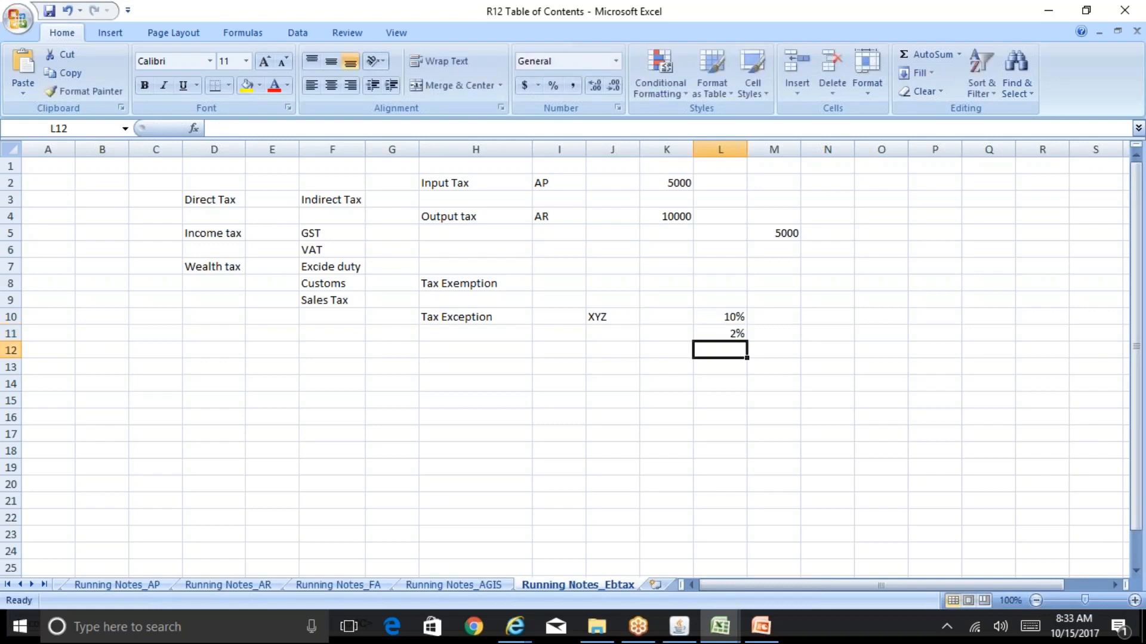
pyautogui.press('Up')
pyautogui.press('Up')
pyautogui.press('Down')
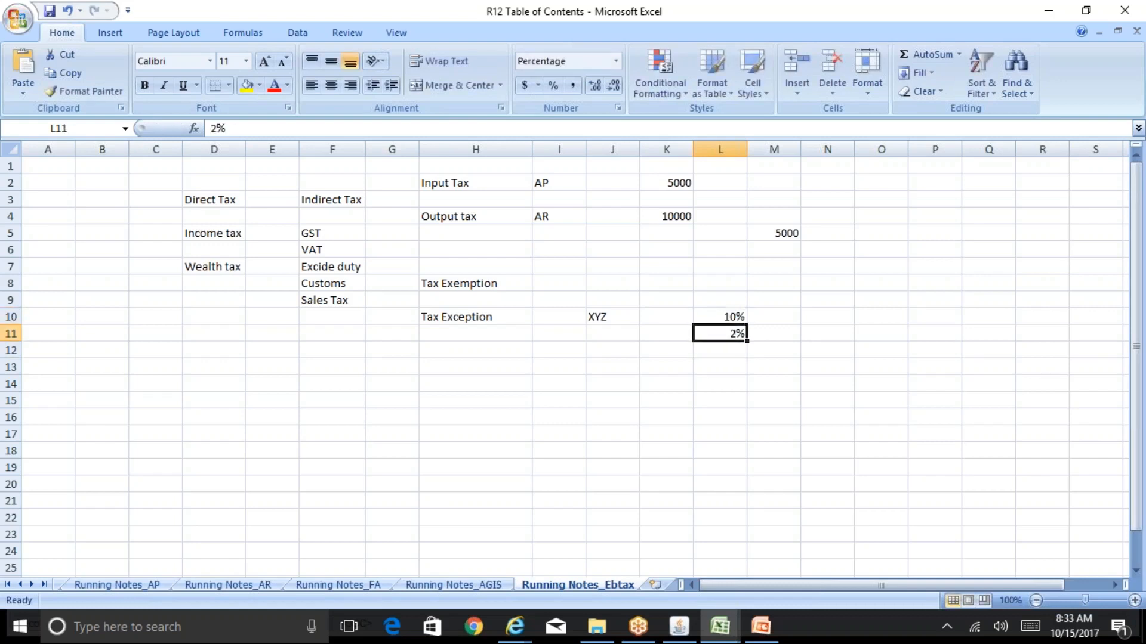
pyautogui.press('Left')
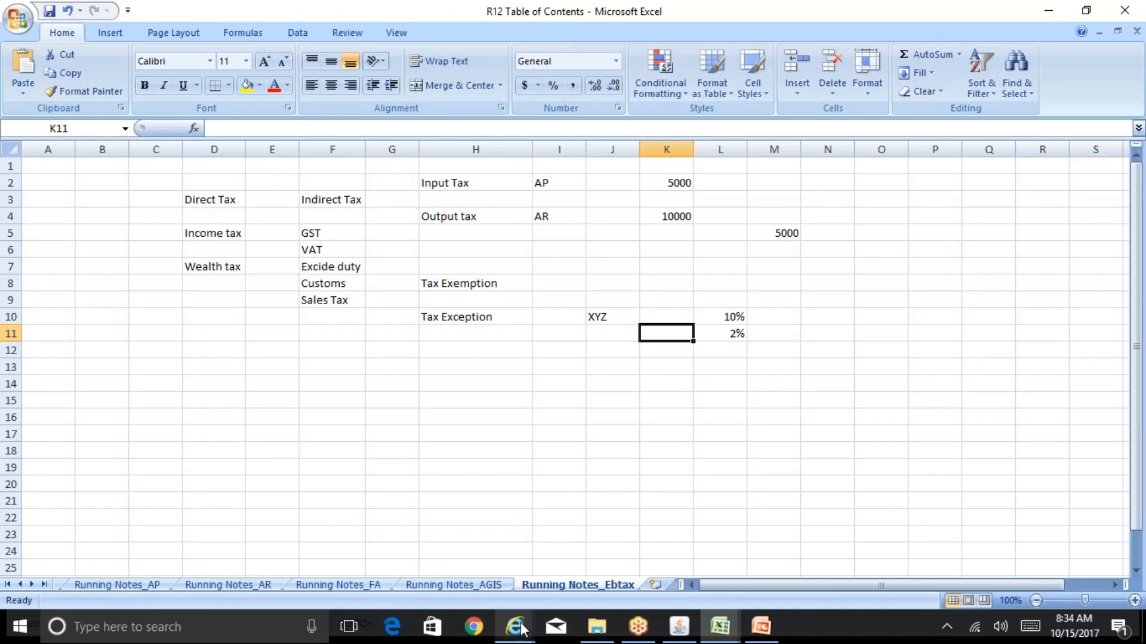
# Switch to the Update Tax Regime page in Internet Explorer and review the Rounding Rule options and Tax Precision under Defaults
pyautogui.moveTo(531, 627)
pyautogui.click(706, 567)
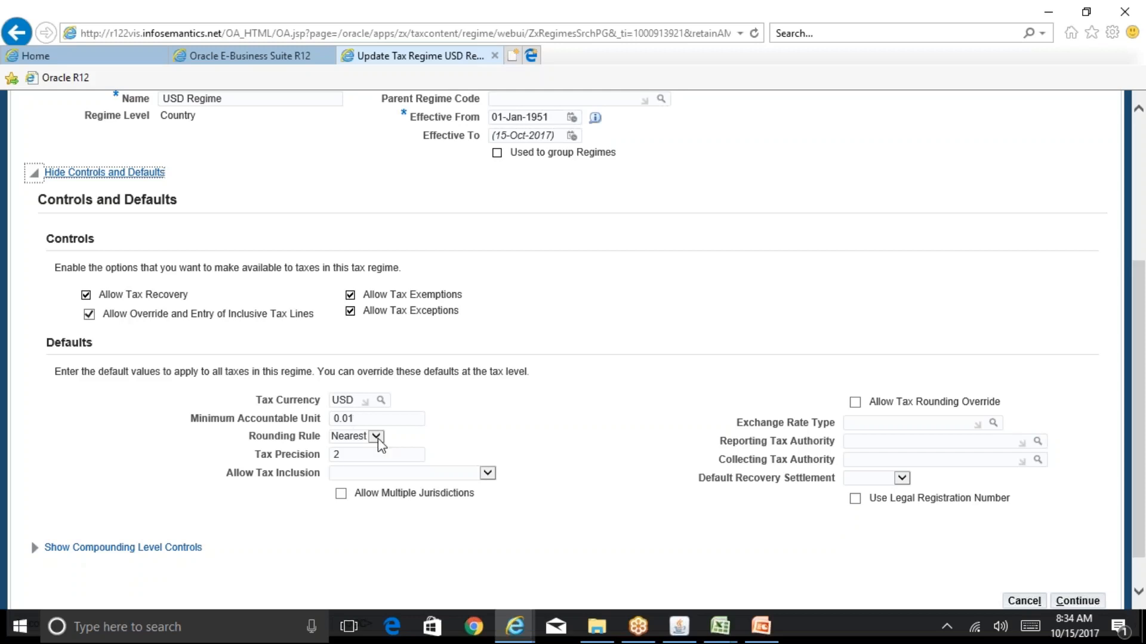
pyautogui.click(376, 437)
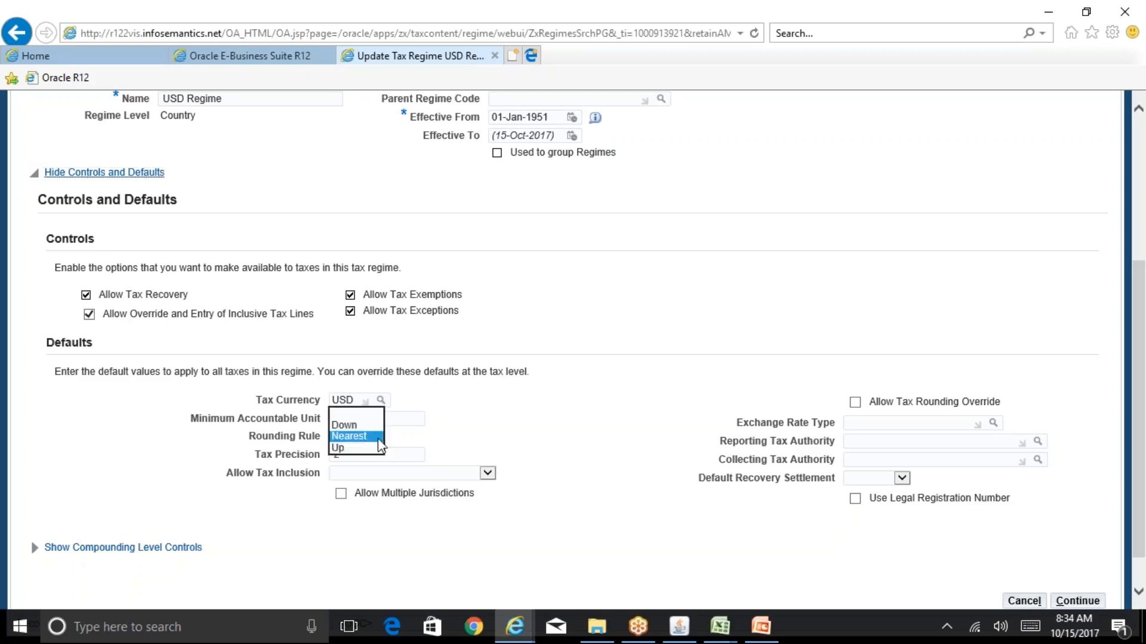
pyautogui.click(580, 432)
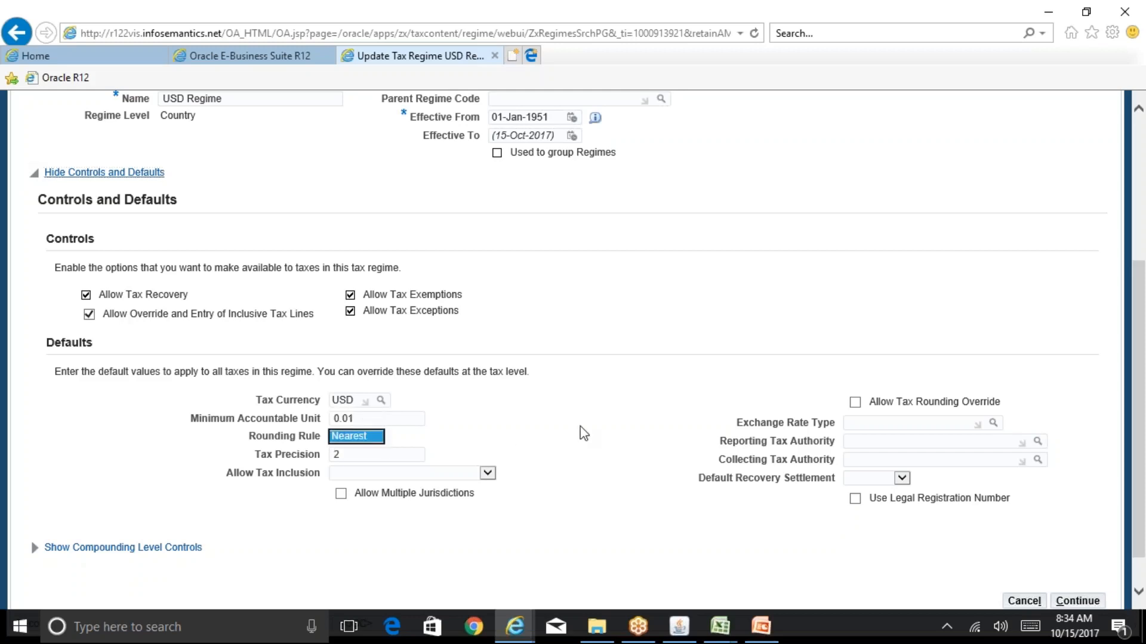
pyautogui.click(352, 457)
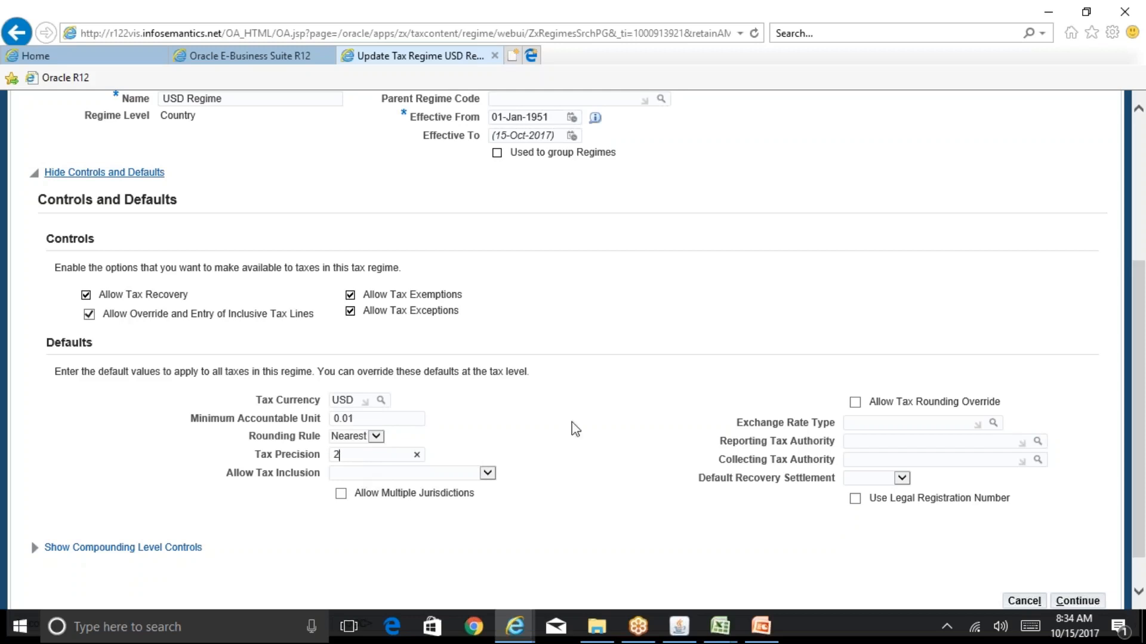
pyautogui.moveTo(1143, 296); pyautogui.dragTo(1144, 319)
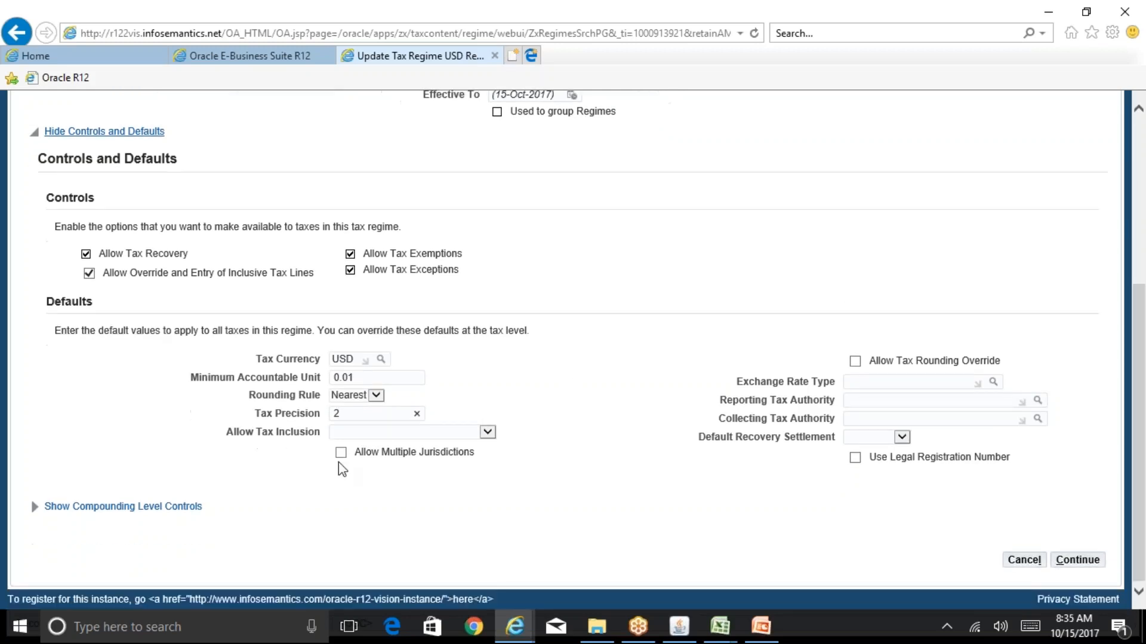
# Show the Compounding Level Controls and continue to the USD Regime's Configuration Options page
pyautogui.click(158, 507)
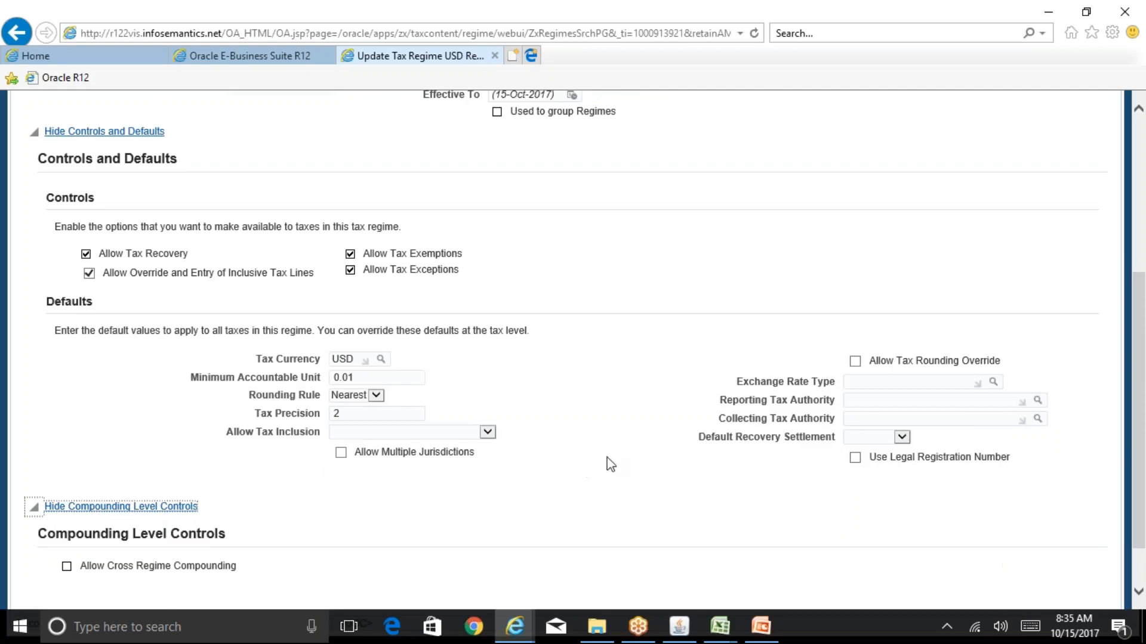
pyautogui.moveTo(1144, 471); pyautogui.dragTo(1126, 269)
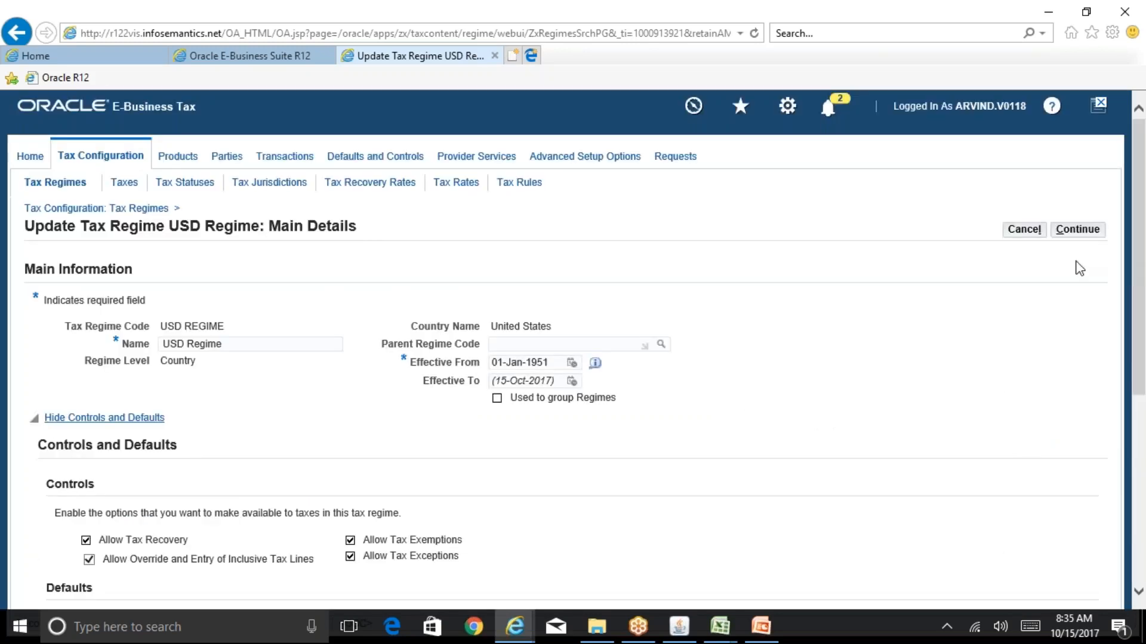
pyautogui.click(1077, 229)
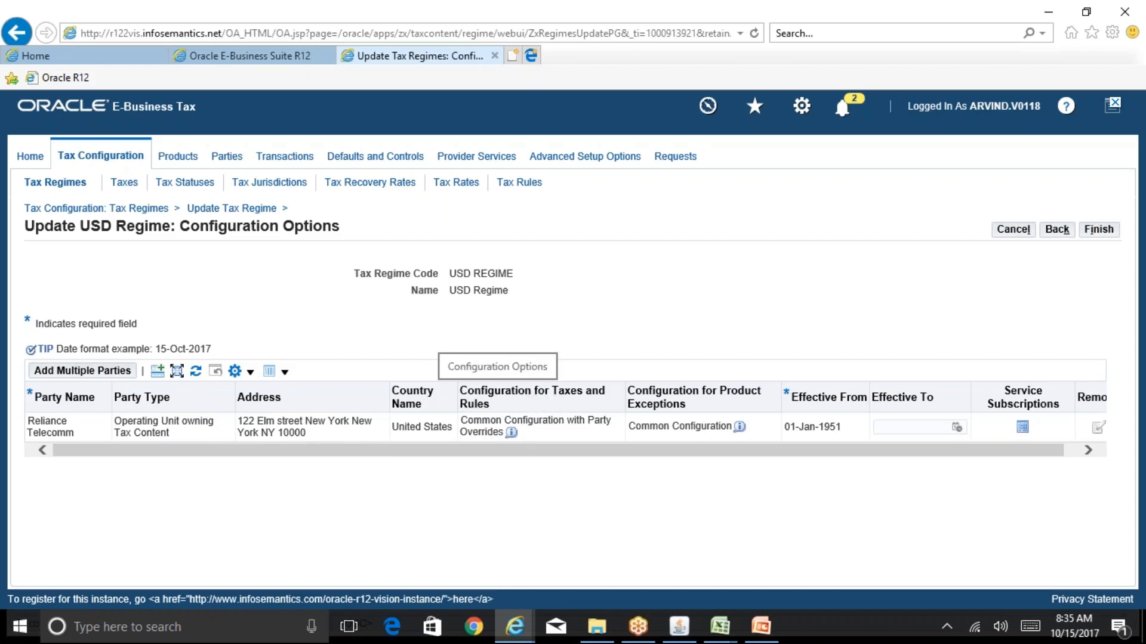
# Review the Configuration Options and creation confirmation on the Tax Regimes sheet of BR100_Financials_EBTax in Excel, and return to Internet Explorer
pyautogui.click(727, 619)
pyautogui.click(771, 582)
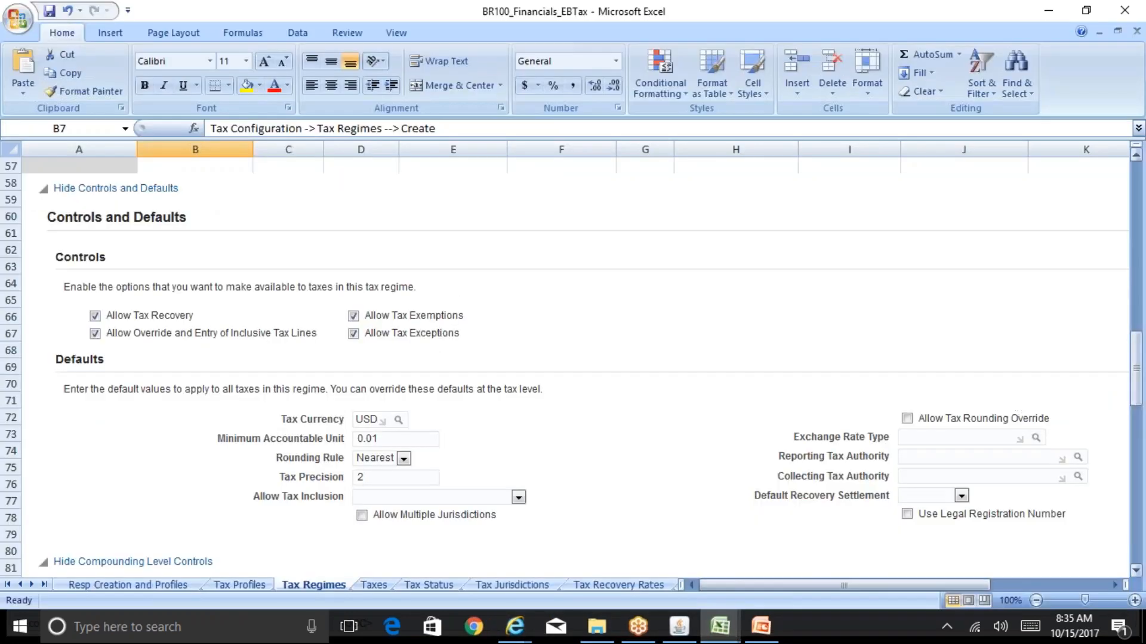
pyautogui.moveTo(1139, 375); pyautogui.dragTo(1142, 489)
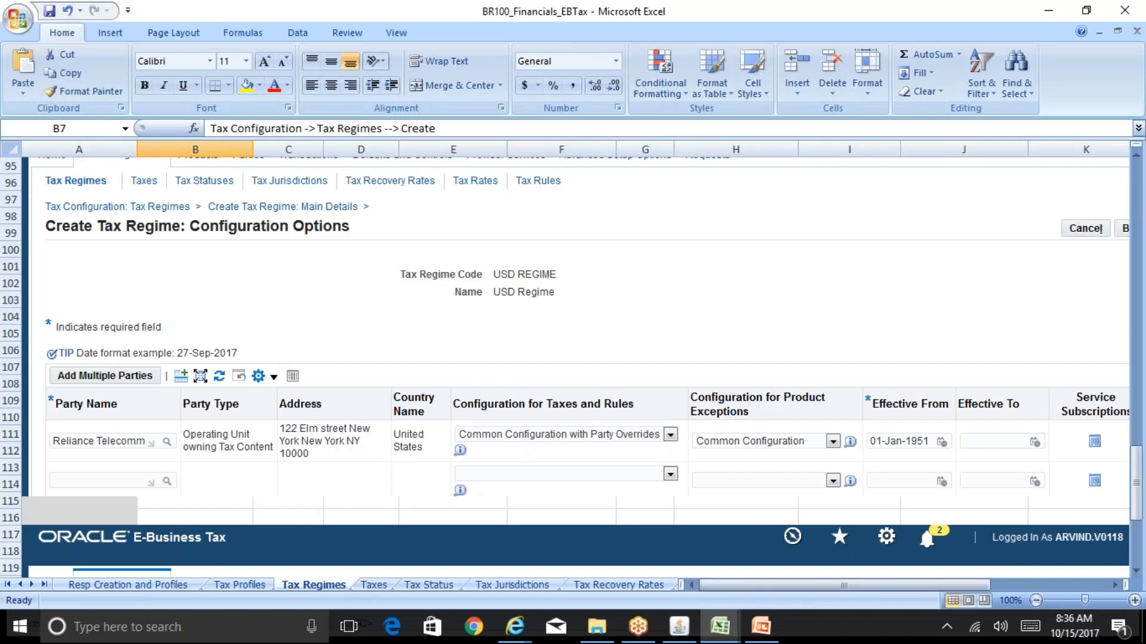
pyautogui.moveTo(946, 585); pyautogui.dragTo(907, 591)
pyautogui.moveTo(1137, 484); pyautogui.dragTo(1142, 534)
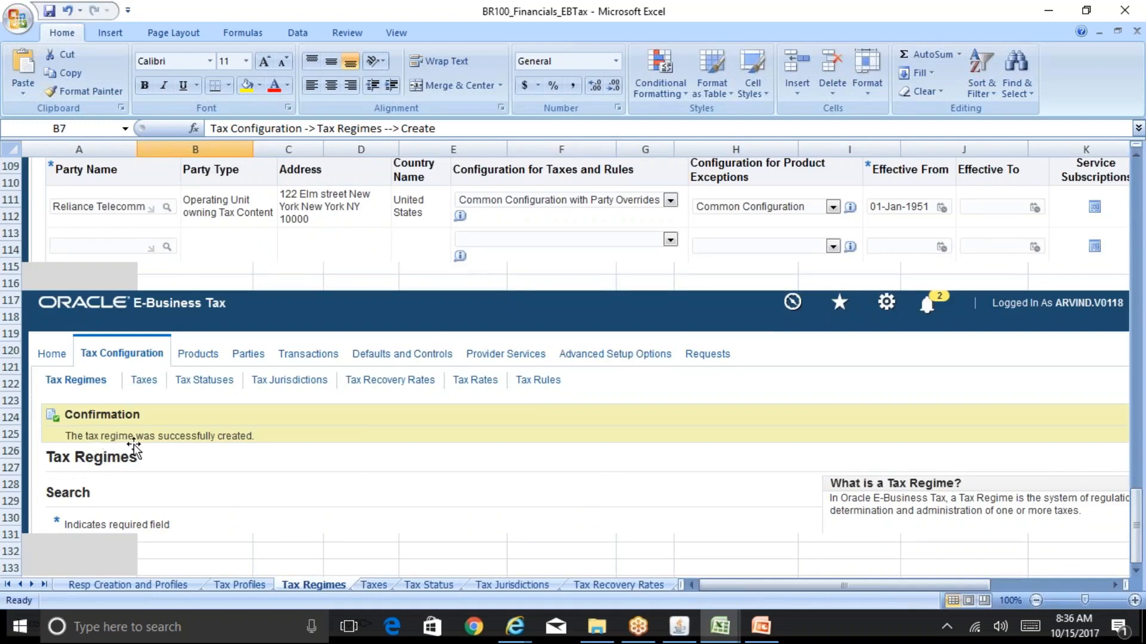
pyautogui.moveTo(514, 627)
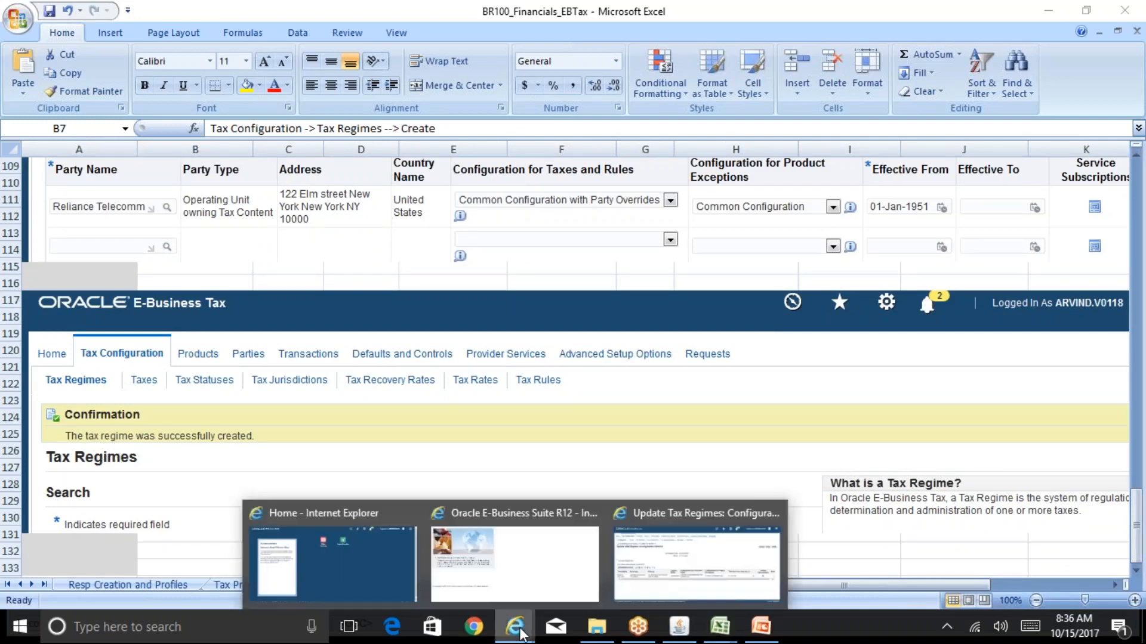
pyautogui.click(656, 581)
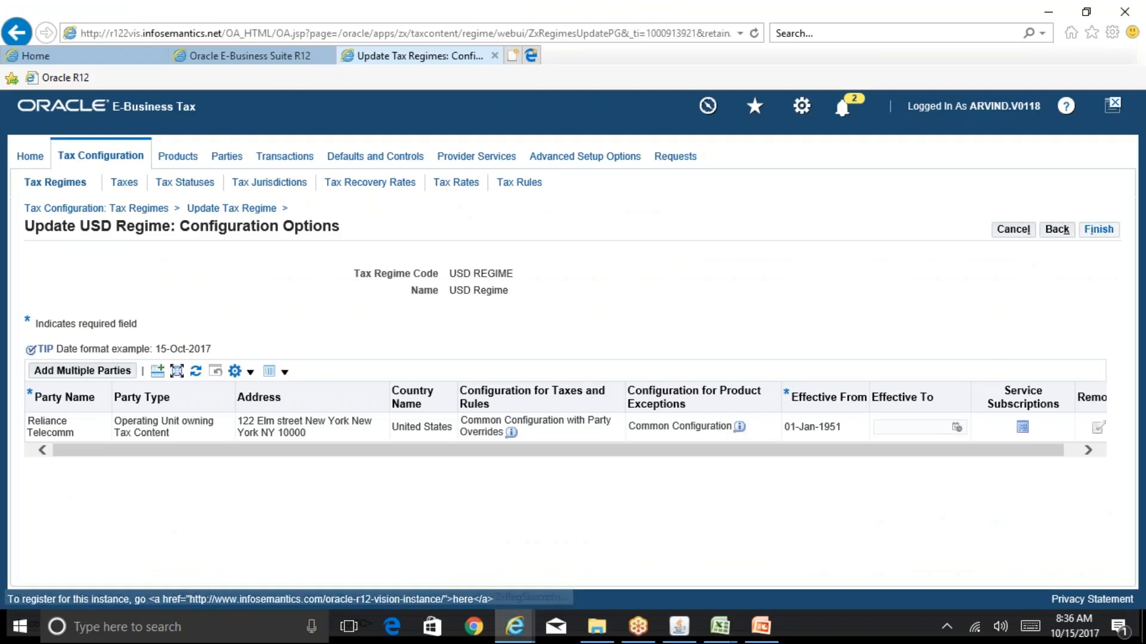